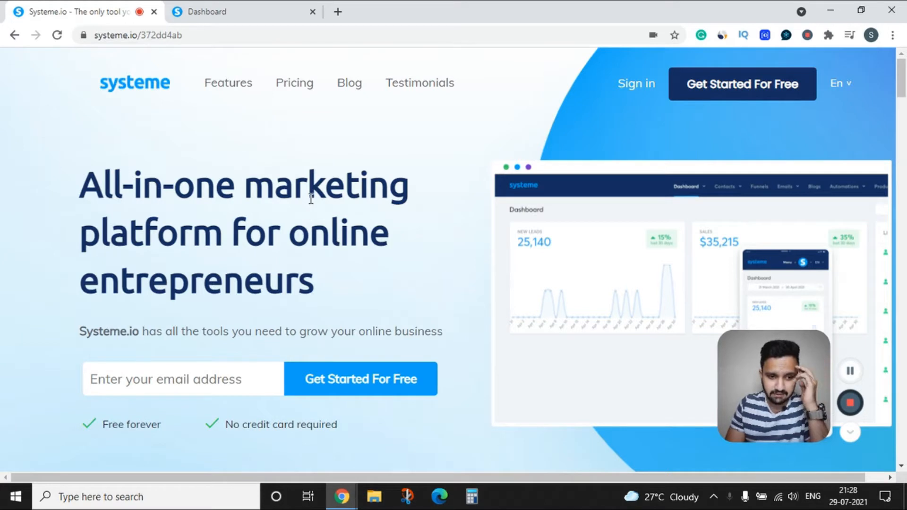
Look over the homepage's 'No credit card required' text, then switch to the Dashboard tab
{"action": "scroll", "coordinate": [311, 198], "scroll_direction": "down", "scroll_amount": 3}
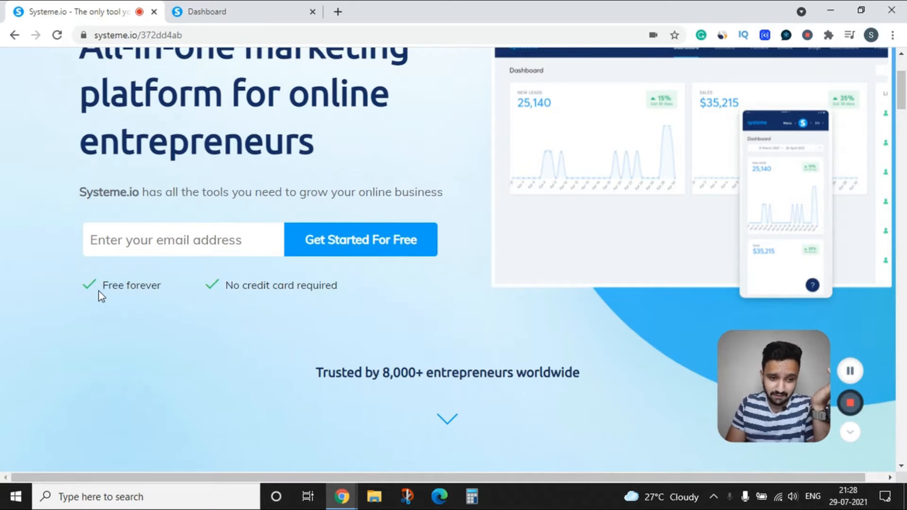
{"action": "left_click_drag", "start_coordinate": [100, 291], "coordinate": [348, 288]}
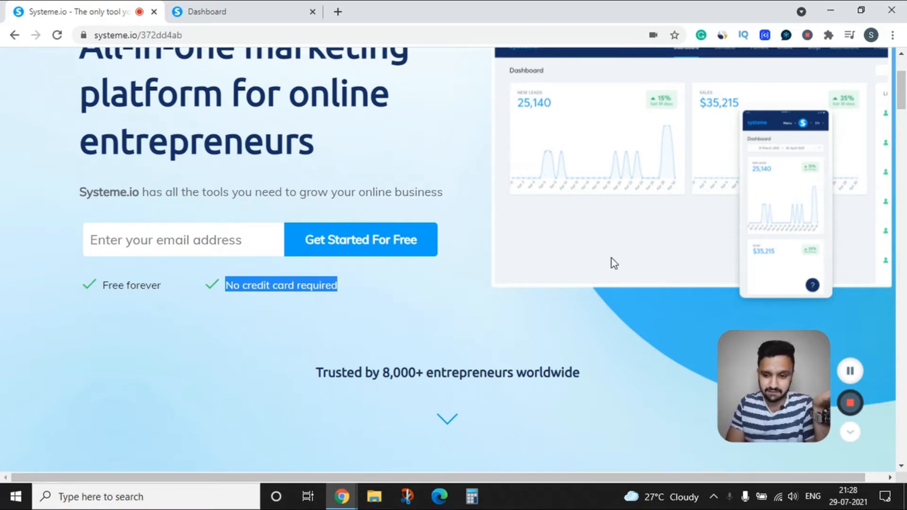
{"action": "scroll", "coordinate": [614, 263], "scroll_direction": "up", "scroll_amount": 3}
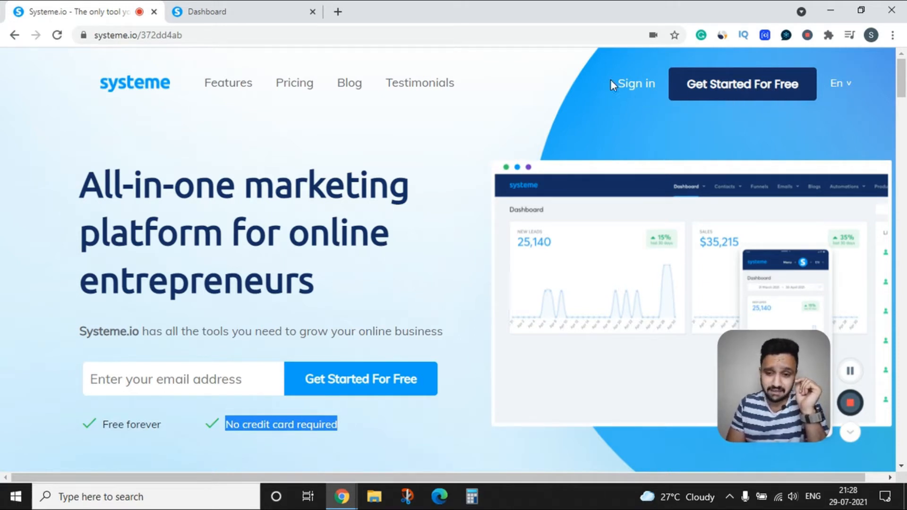
{"action": "left_click", "coordinate": [255, 15]}
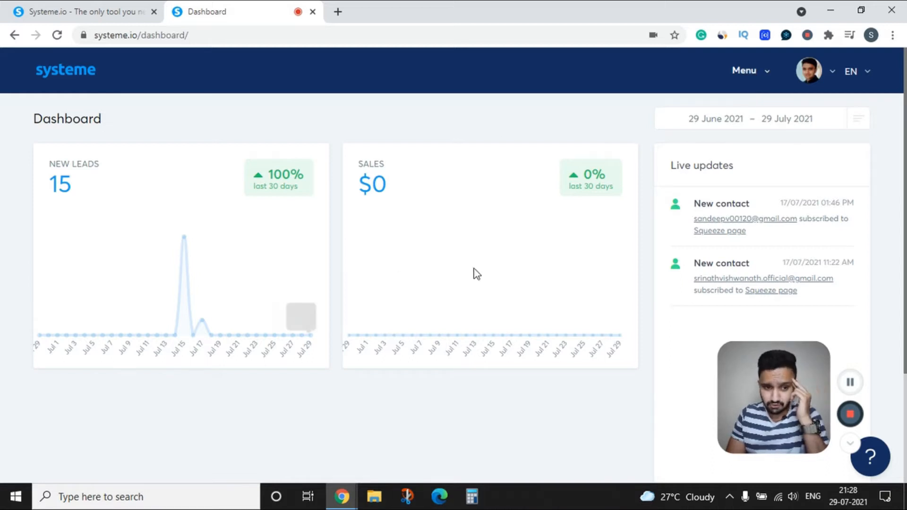
Open the Funnels section from the main menu and begin a new funnel with + Create
{"action": "left_click", "coordinate": [751, 82]}
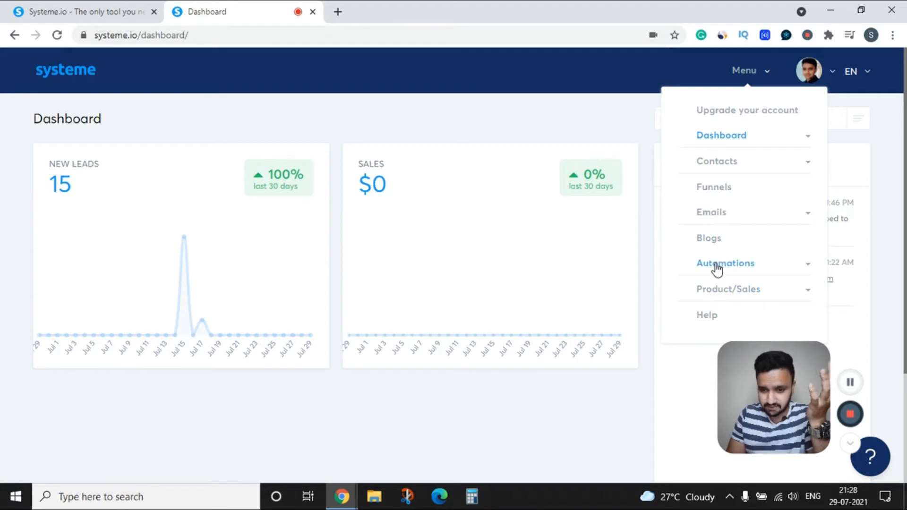
{"action": "left_click", "coordinate": [723, 196]}
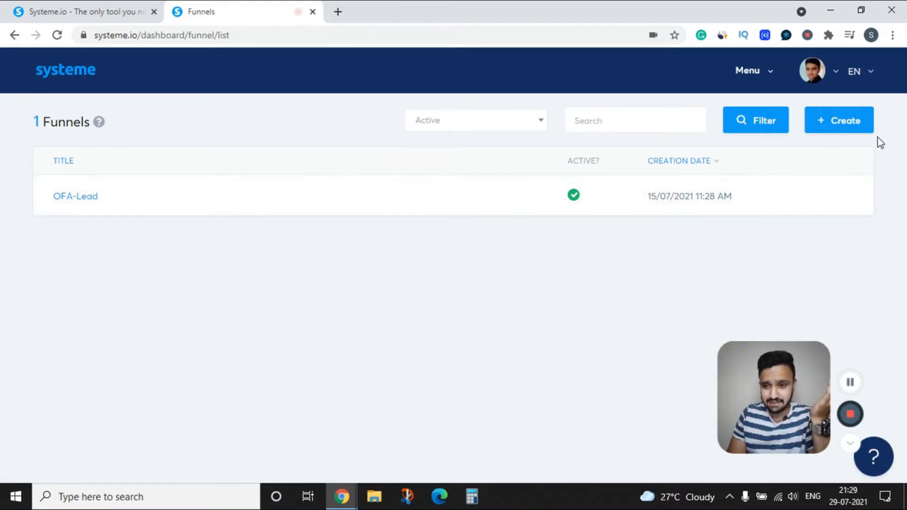
{"action": "left_click", "coordinate": [855, 125]}
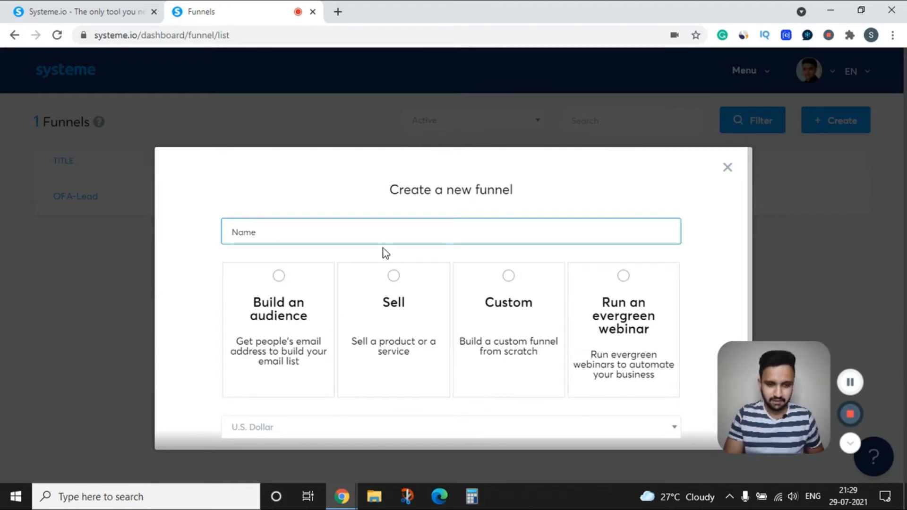
Enter 'Test Page' as the new funnel's name
{"action": "type", "text": "Test"}
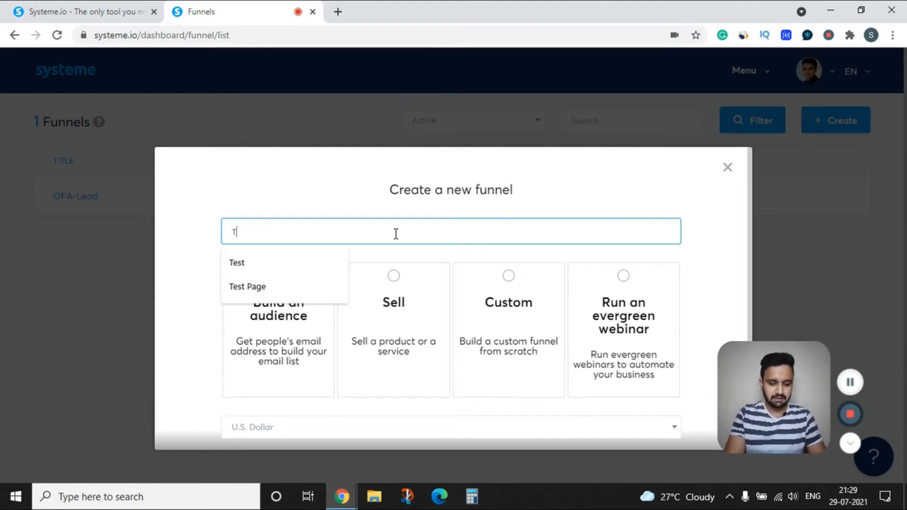
{"action": "left_click", "coordinate": [302, 285]}
{"action": "left_click", "coordinate": [214, 271]}
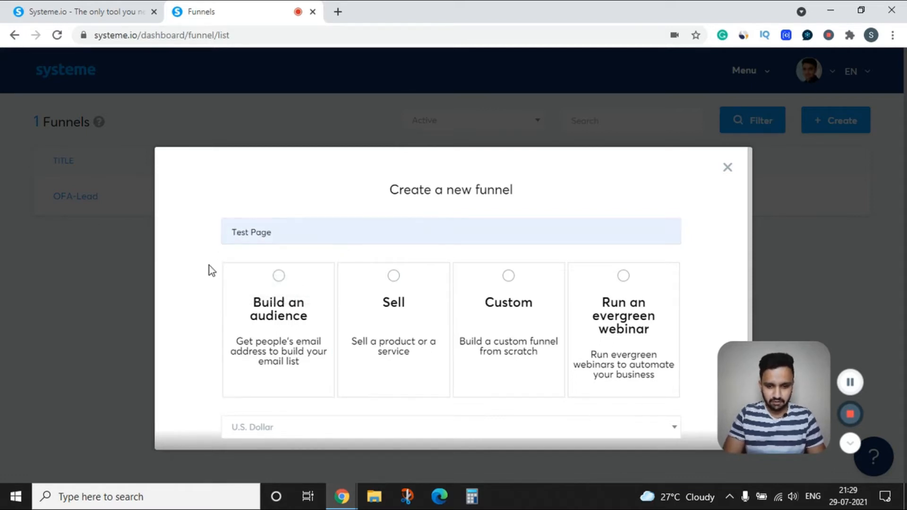
{"action": "scroll", "coordinate": [211, 270], "scroll_direction": "down", "scroll_amount": 2}
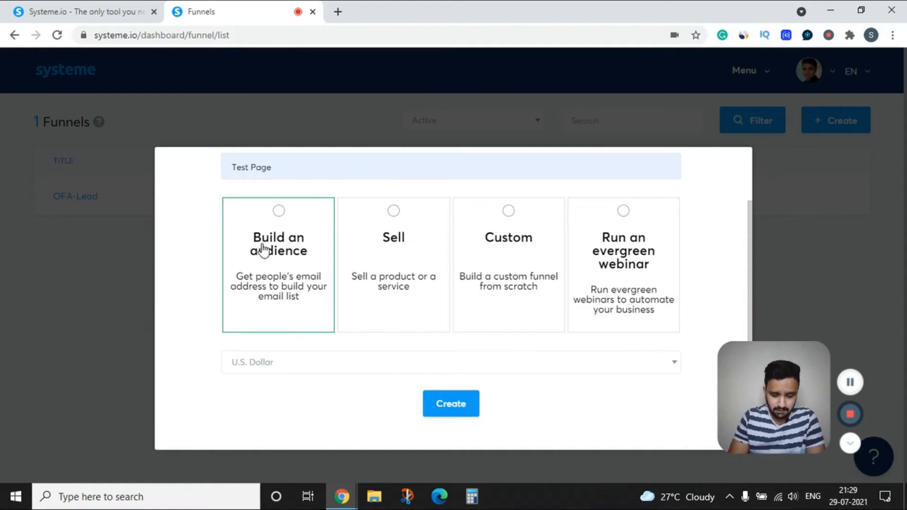
Choose 'Build an audience' as the funnel goal after trying Sell and Custom, then open the currency list
{"action": "left_click", "coordinate": [391, 226]}
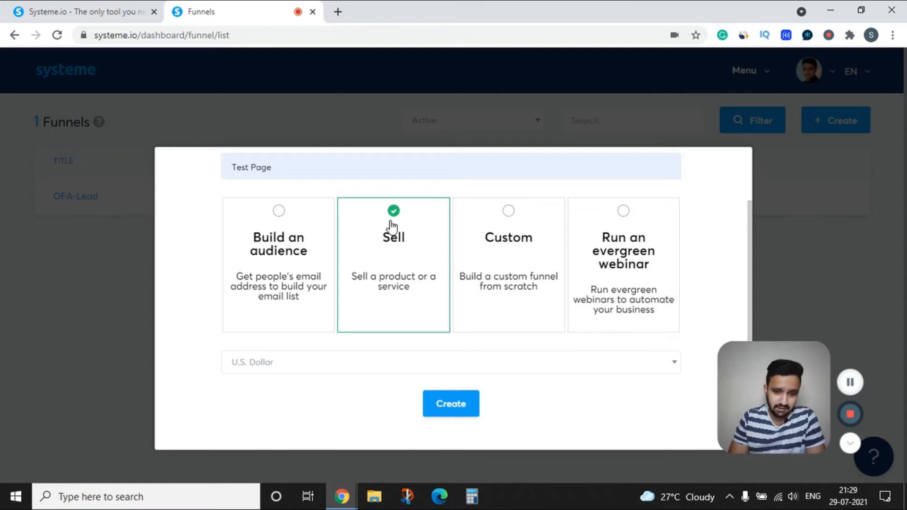
{"action": "left_click", "coordinate": [508, 217]}
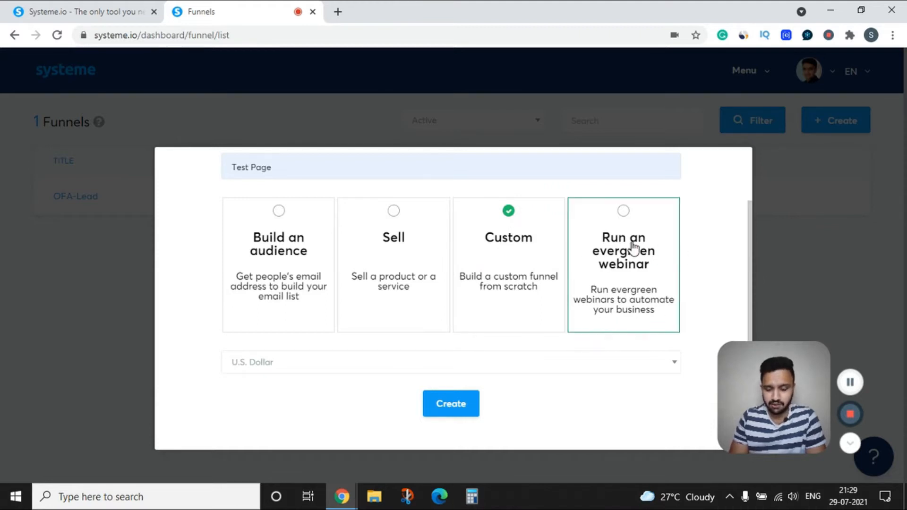
{"action": "left_click", "coordinate": [278, 212]}
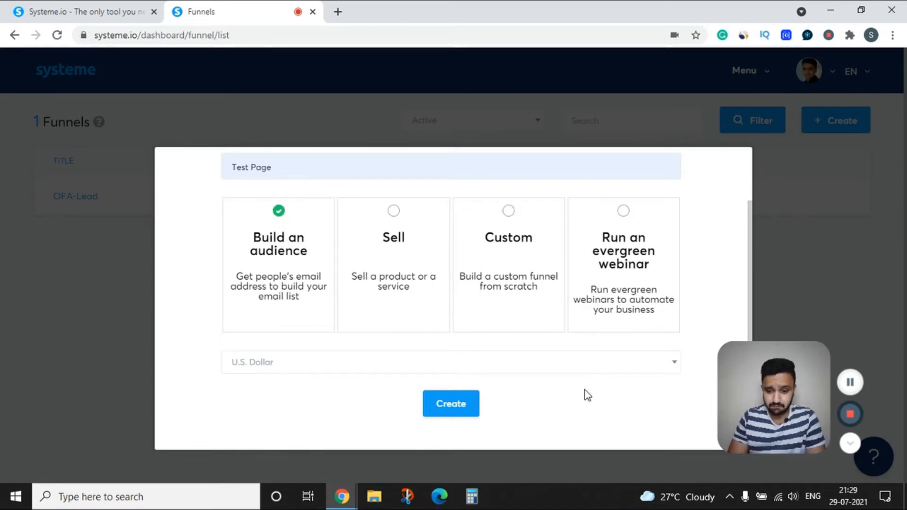
{"action": "left_click", "coordinate": [595, 366]}
{"action": "left_click", "coordinate": [595, 365]}
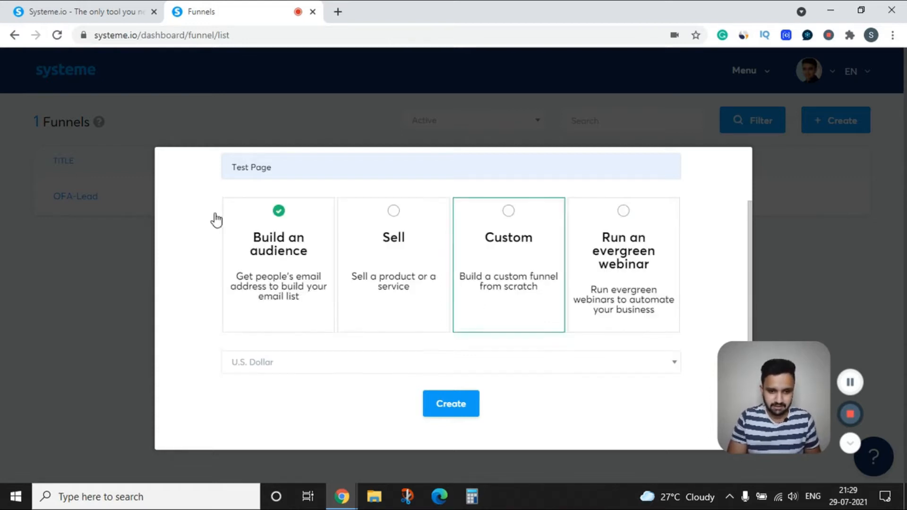
{"action": "left_click", "coordinate": [503, 368]}
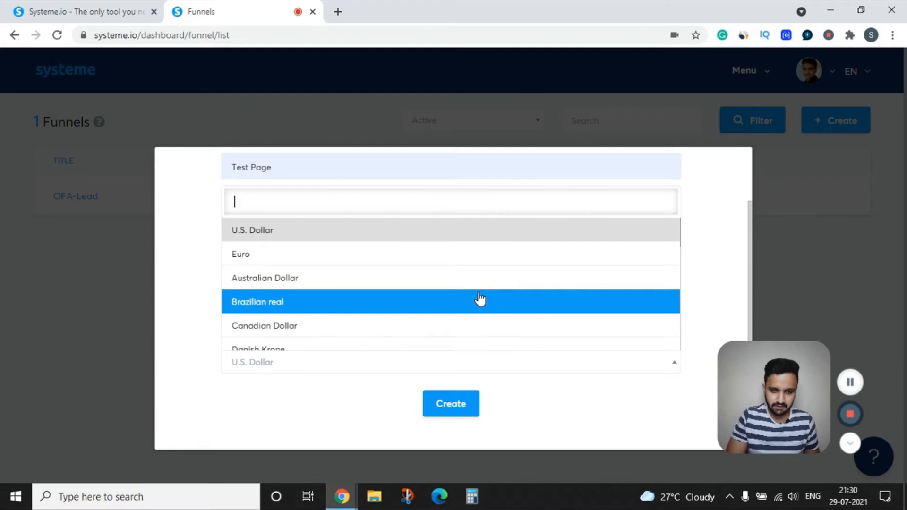
Set the funnel currency to Indian rupee and create the Test Page funnel
{"action": "scroll", "coordinate": [480, 298], "scroll_direction": "down", "scroll_amount": 3}
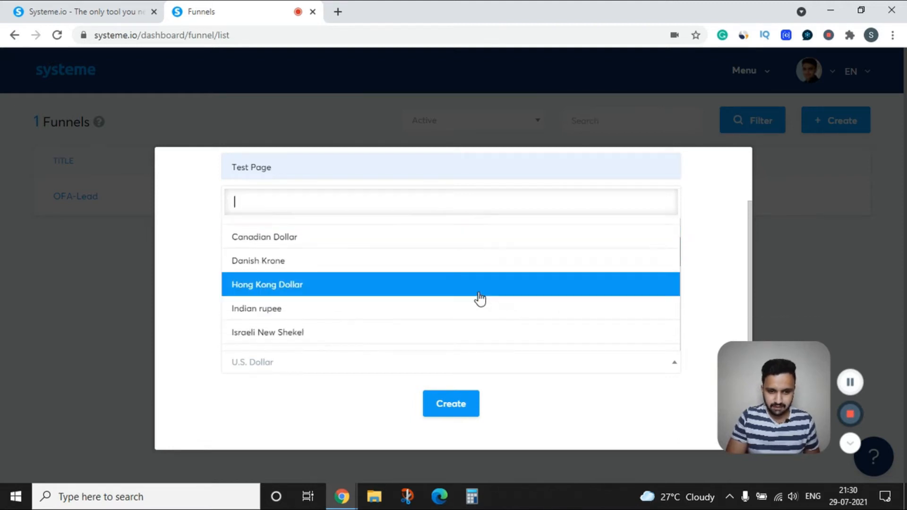
{"action": "left_click", "coordinate": [441, 309]}
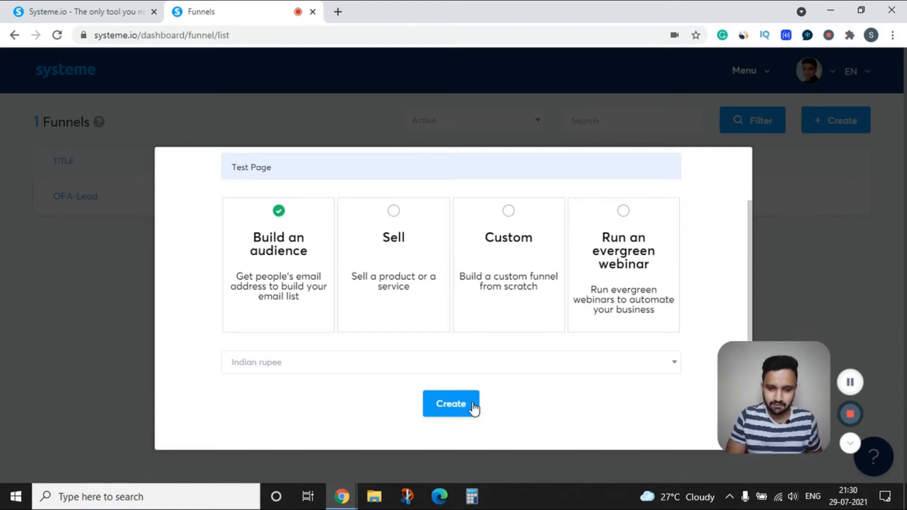
{"action": "left_click", "coordinate": [517, 370]}
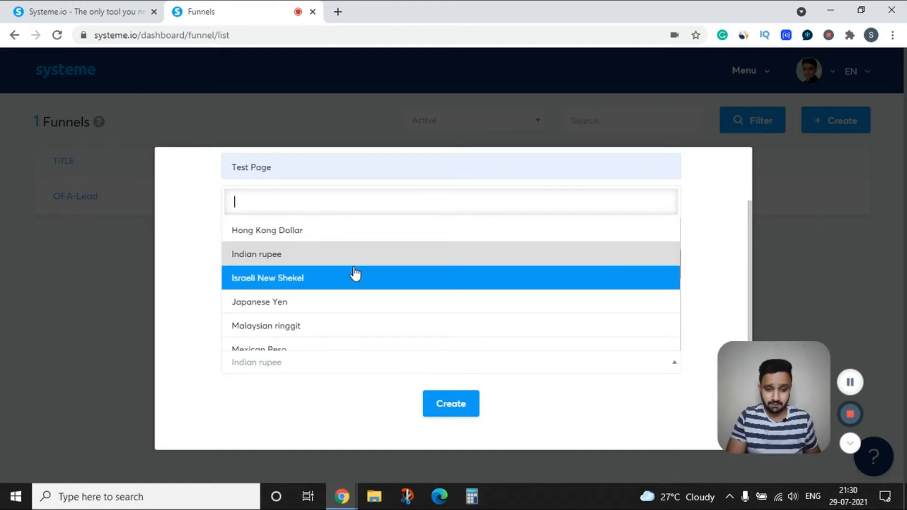
{"action": "scroll", "coordinate": [355, 275], "scroll_direction": "up", "scroll_amount": 2}
{"action": "scroll", "coordinate": [355, 274], "scroll_direction": "up", "scroll_amount": 2}
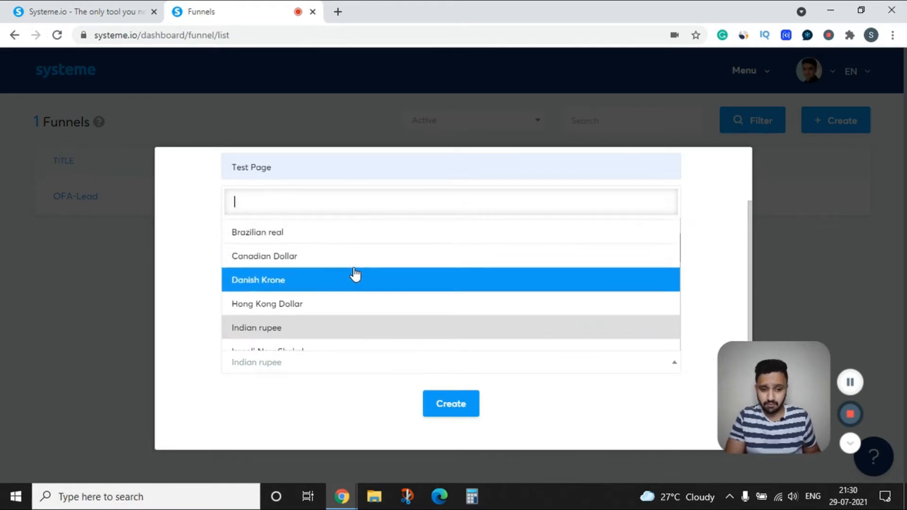
{"action": "scroll", "coordinate": [355, 274], "scroll_direction": "up", "scroll_amount": 2}
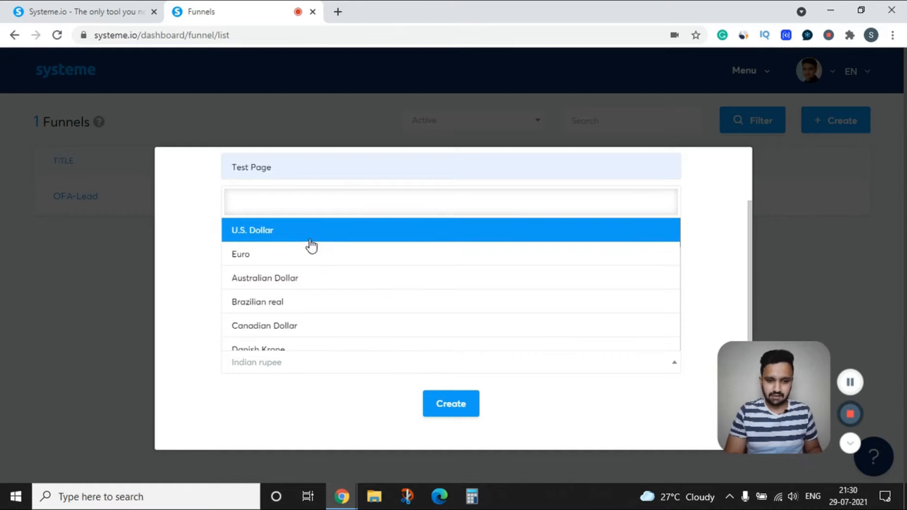
{"action": "scroll", "coordinate": [336, 312], "scroll_direction": "down", "scroll_amount": 1}
{"action": "scroll", "coordinate": [335, 312], "scroll_direction": "down", "scroll_amount": 2}
{"action": "left_click", "coordinate": [324, 298]}
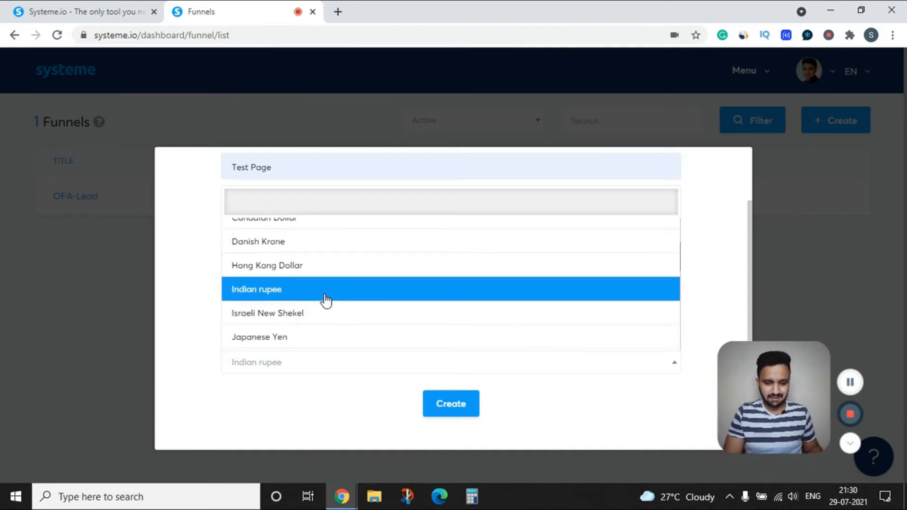
{"action": "left_click", "coordinate": [425, 403]}
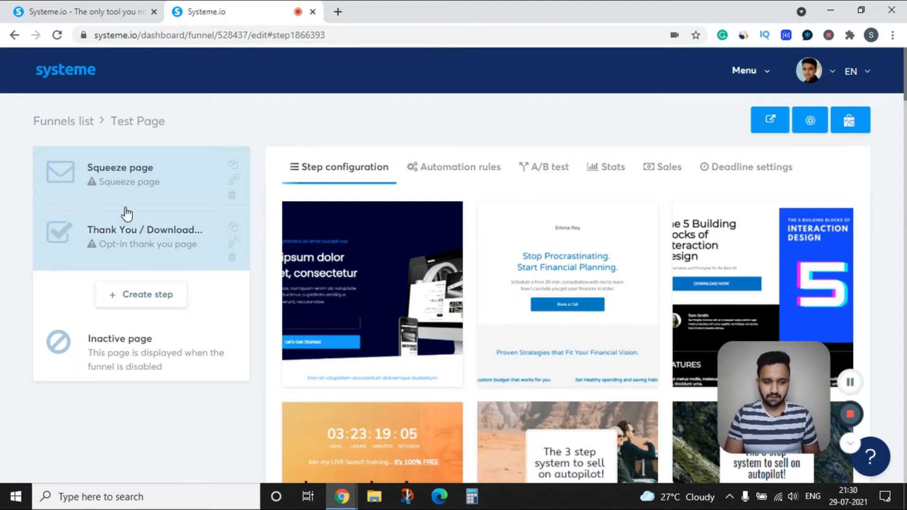
{"action": "mouse_move", "coordinate": [67, 182]}
{"action": "left_mouse_down"}
{"action": "mouse_move", "coordinate": [66, 251]}
{"action": "mouse_move", "coordinate": [70, 180]}
{"action": "left_mouse_up"}
{"action": "mouse_move", "coordinate": [510, 307]}
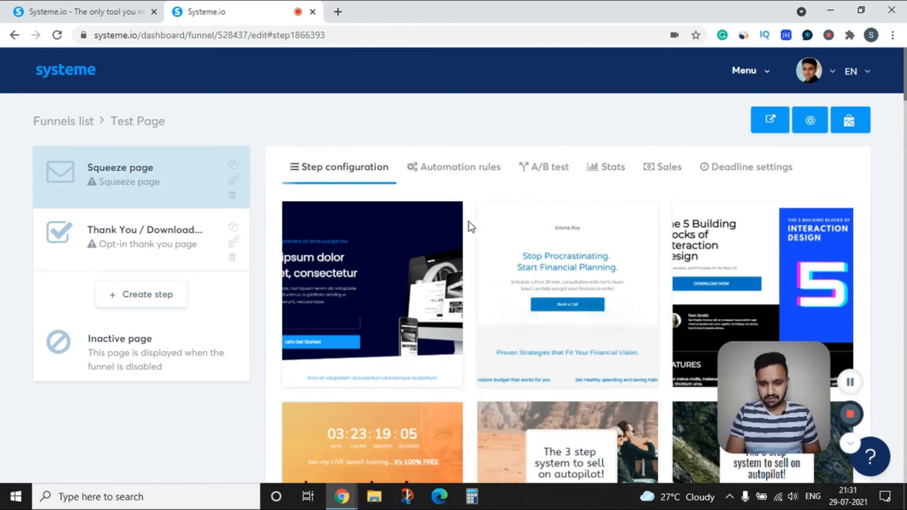
{"action": "mouse_move", "coordinate": [636, 265]}
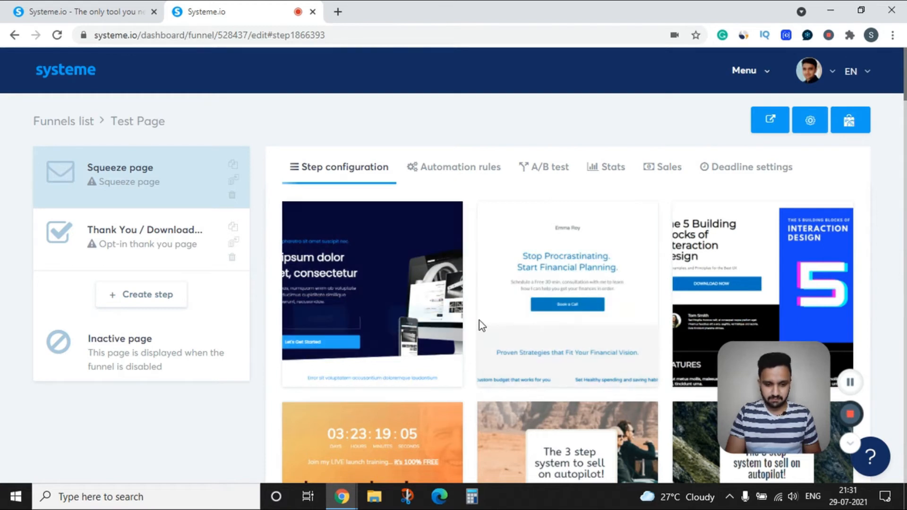
{"action": "scroll", "coordinate": [479, 324], "scroll_direction": "down", "scroll_amount": 6}
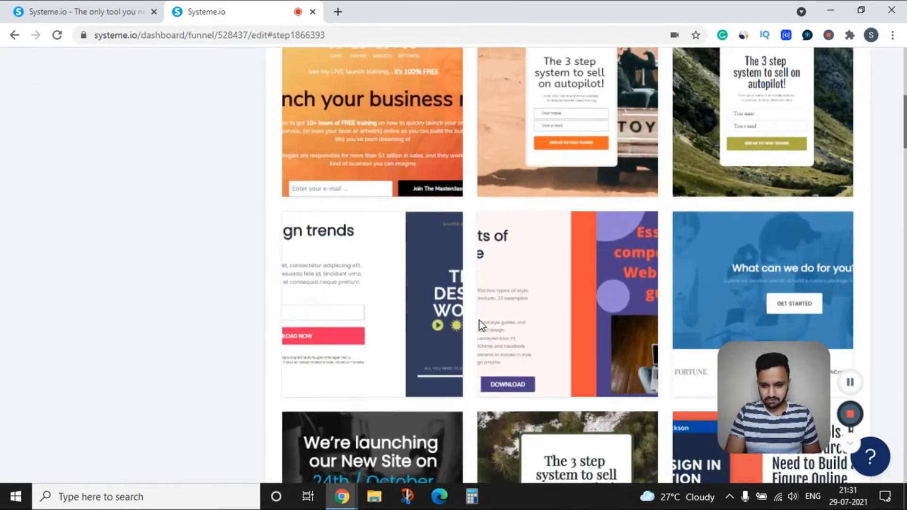
{"action": "scroll", "coordinate": [479, 324], "scroll_direction": "up", "scroll_amount": 8}
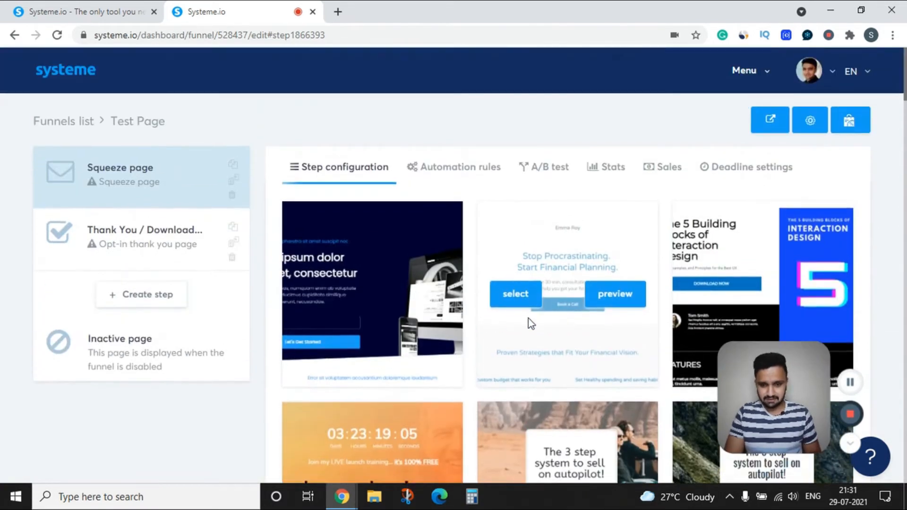
Apply the Stop Procrastinating template and save the squeeze step with URL path 'test'
{"action": "left_click", "coordinate": [523, 294]}
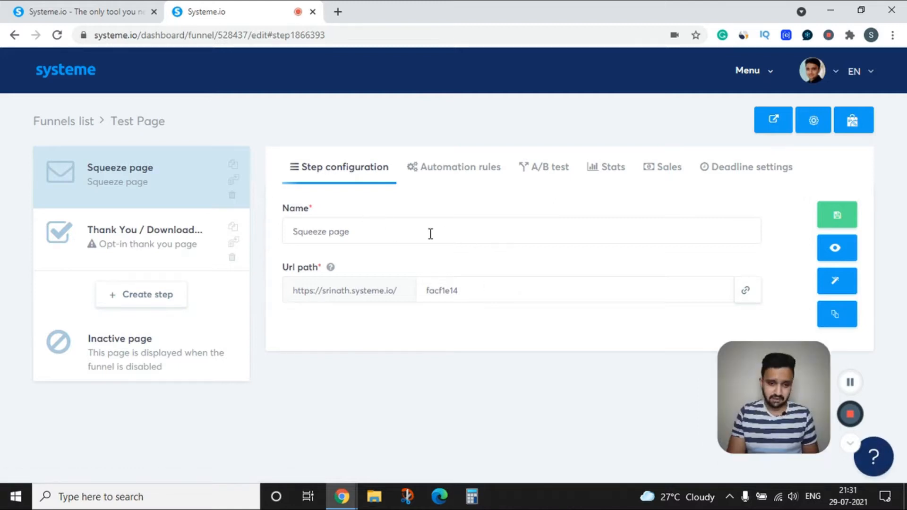
{"action": "left_click", "coordinate": [518, 297]}
{"action": "key", "text": "ctrl+a"}
{"action": "key", "text": "BackSpace"}
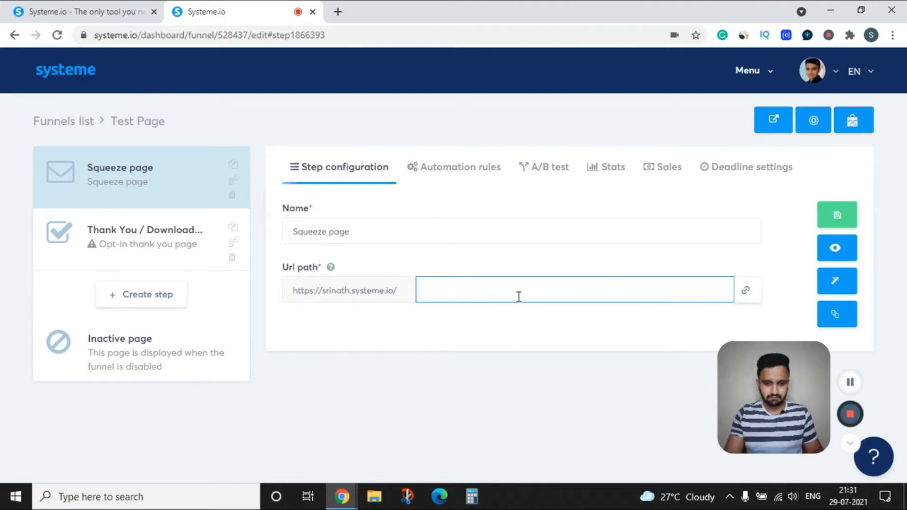
{"action": "type", "text": "test"}
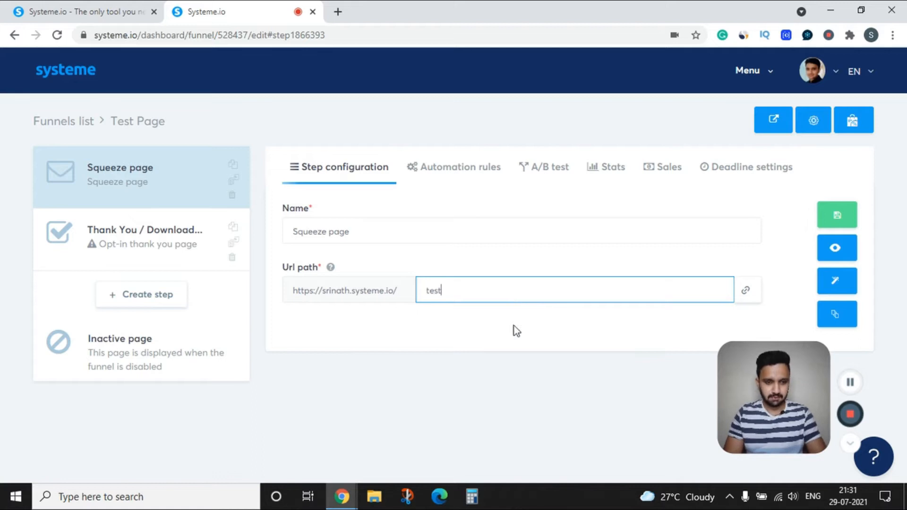
{"action": "left_click", "coordinate": [511, 366]}
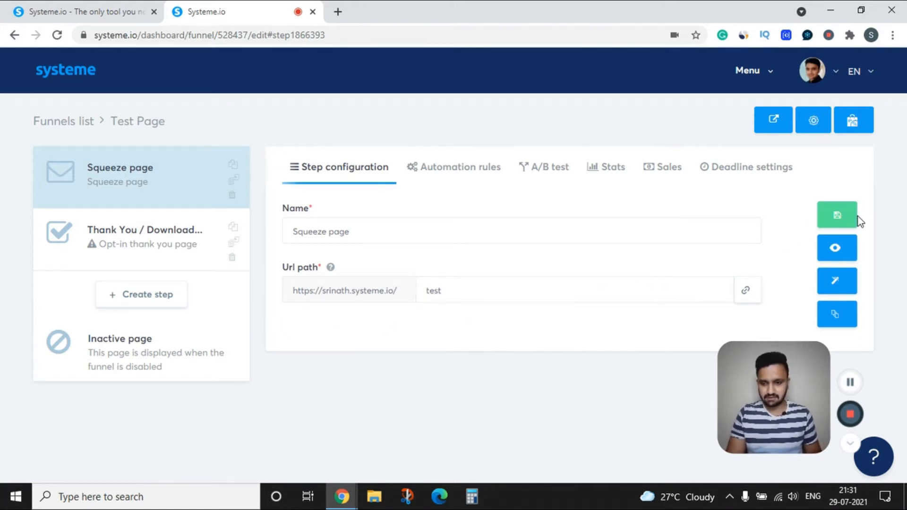
{"action": "left_click", "coordinate": [837, 218]}
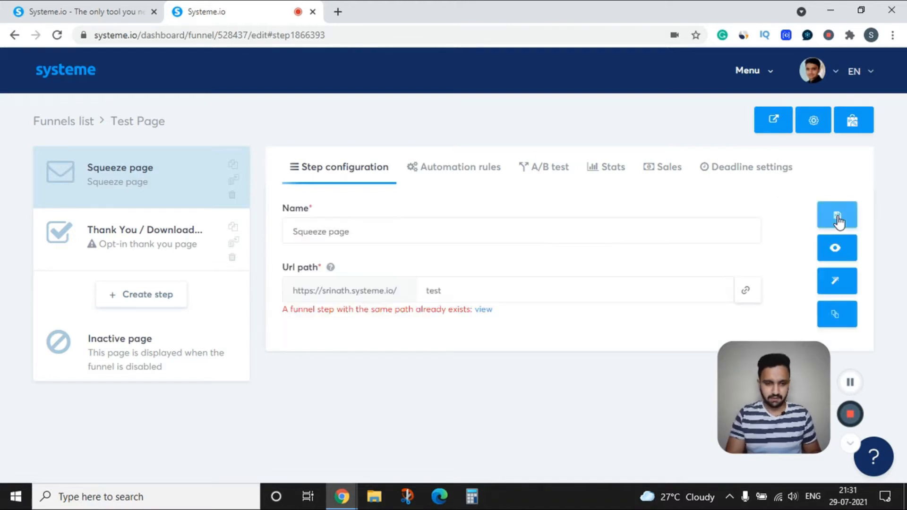
Change the URL path to the unique value 'tesdfdf' and save the step
{"action": "left_click", "coordinate": [581, 289]}
{"action": "key", "text": "ctrl+a"}
{"action": "type", "text": "tesdfdf"}
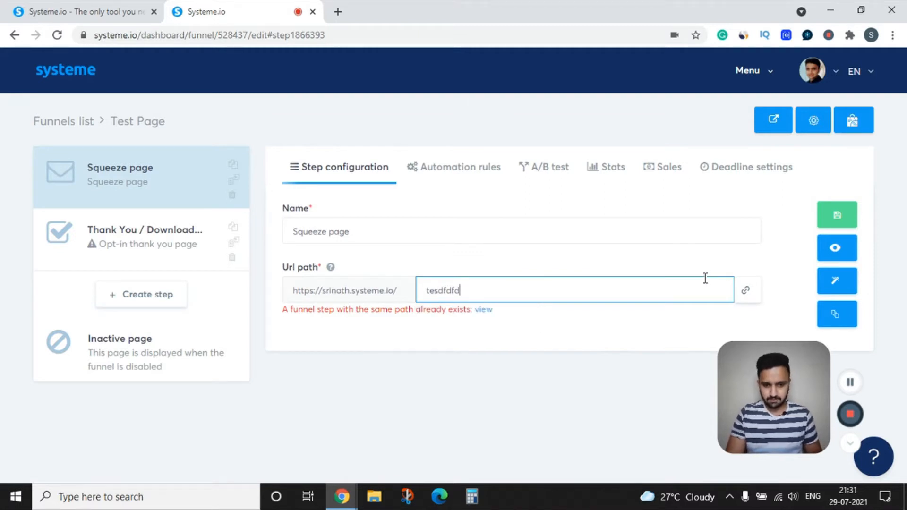
{"action": "left_click", "coordinate": [837, 215]}
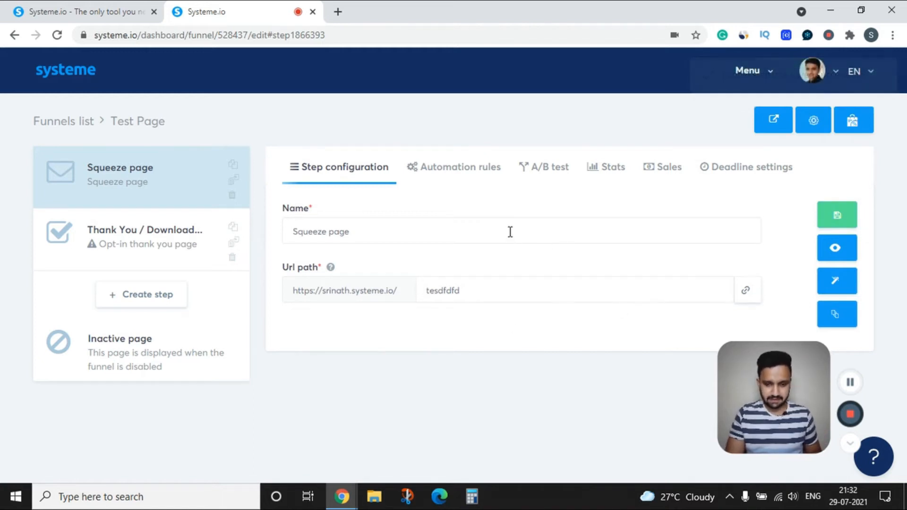
{"action": "left_click", "coordinate": [846, 283]}
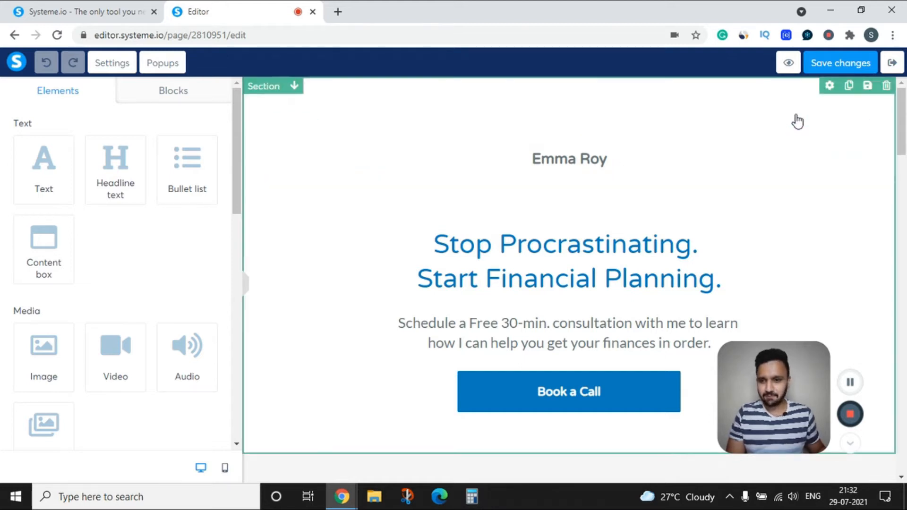
Delete the header, Proven Strategies and expert planner introduction sections
{"action": "left_click", "coordinate": [886, 86]}
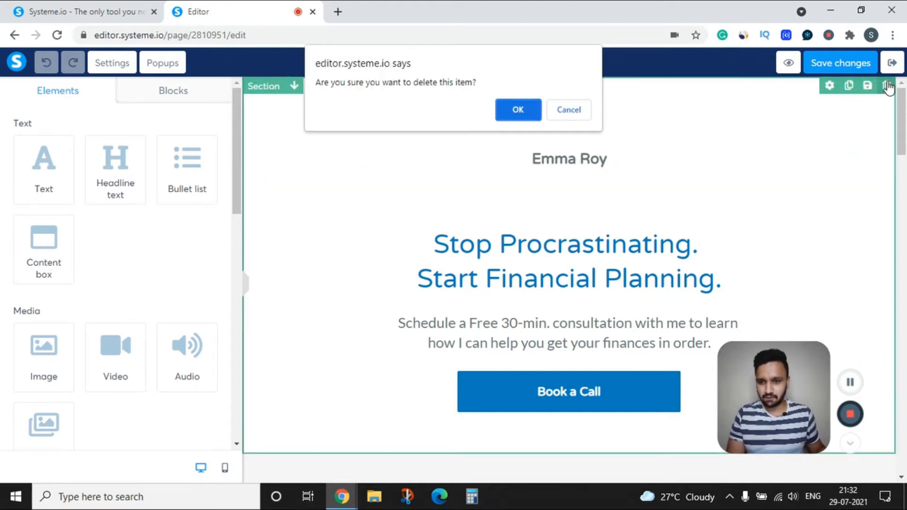
{"action": "left_click", "coordinate": [521, 112]}
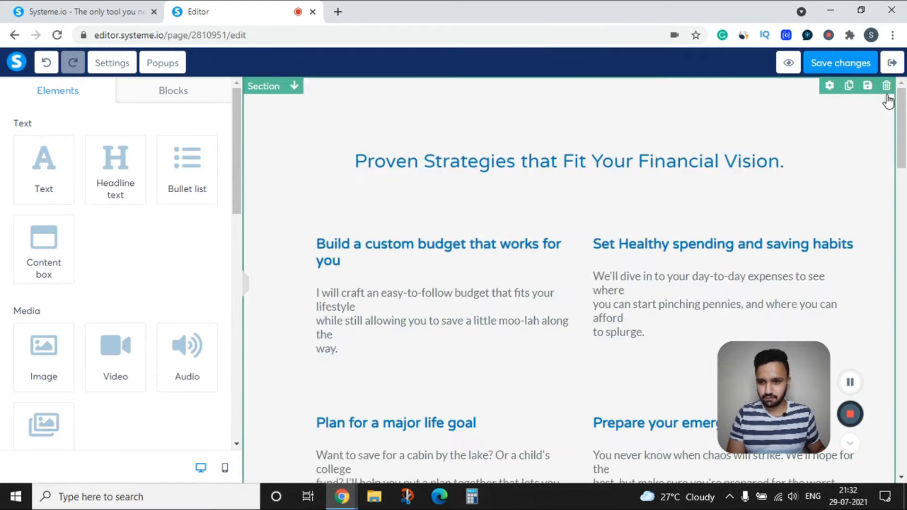
{"action": "left_click", "coordinate": [886, 86]}
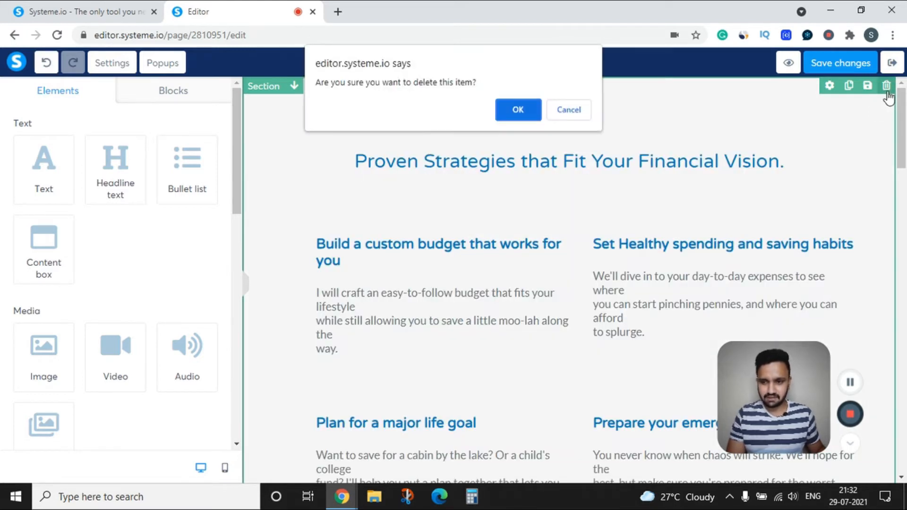
{"action": "left_click", "coordinate": [515, 119]}
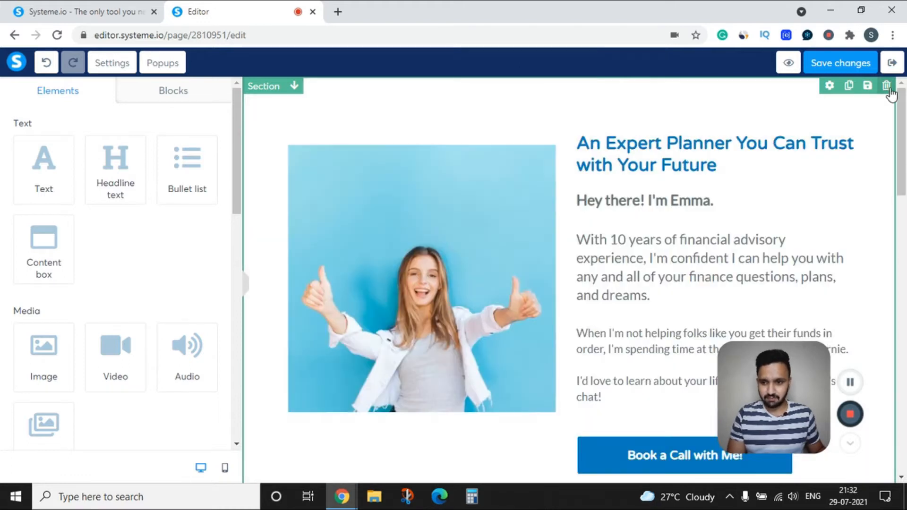
{"action": "left_click", "coordinate": [887, 86]}
{"action": "key", "text": "Return"}
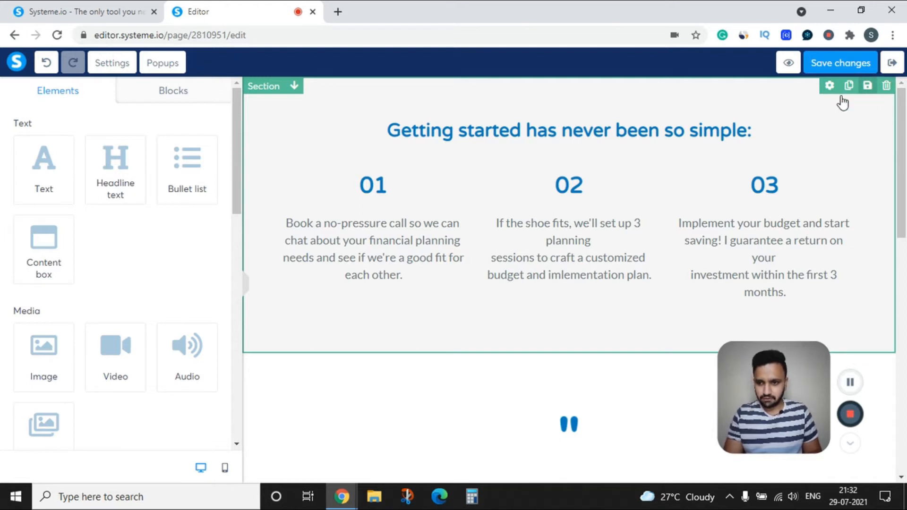
Delete the Getting started, testimonial, Ready for a change? and footer sections
{"action": "left_click", "coordinate": [886, 90]}
{"action": "key", "text": "Return"}
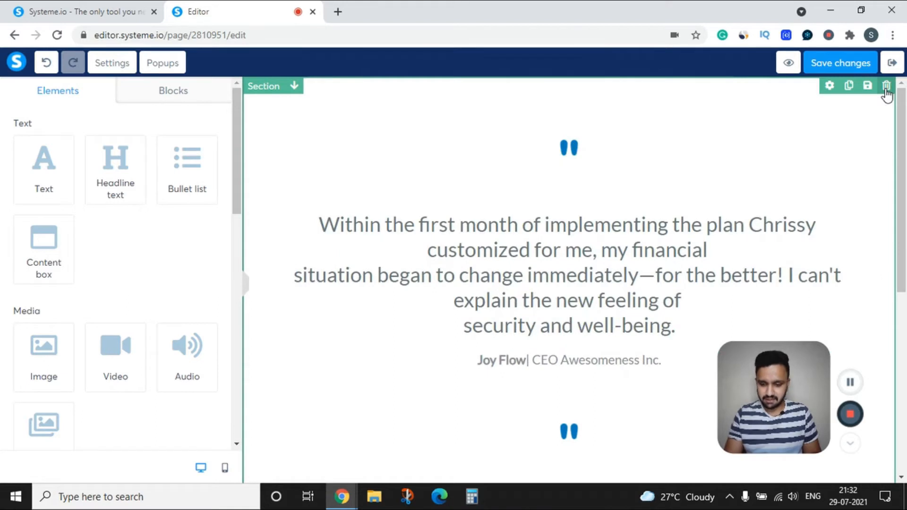
{"action": "left_click", "coordinate": [886, 90]}
{"action": "key", "text": "Return"}
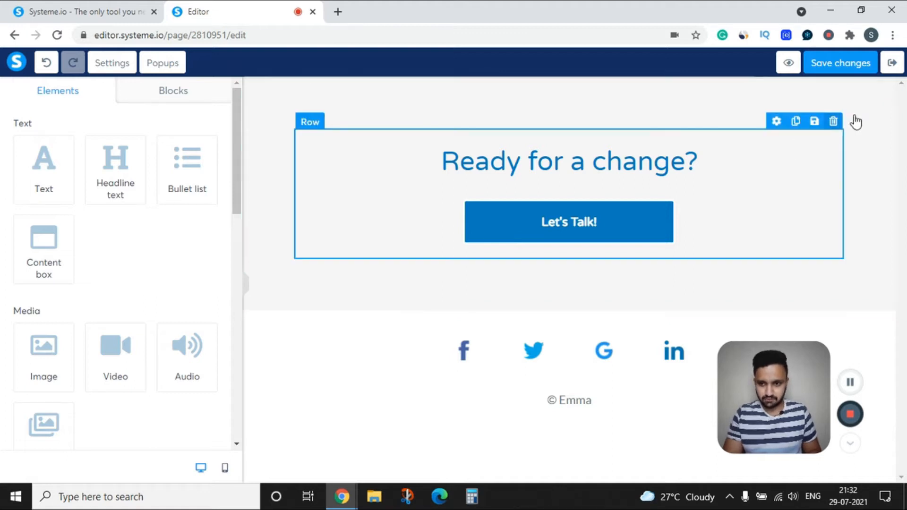
{"action": "left_click", "coordinate": [886, 88]}
{"action": "key", "text": "Return"}
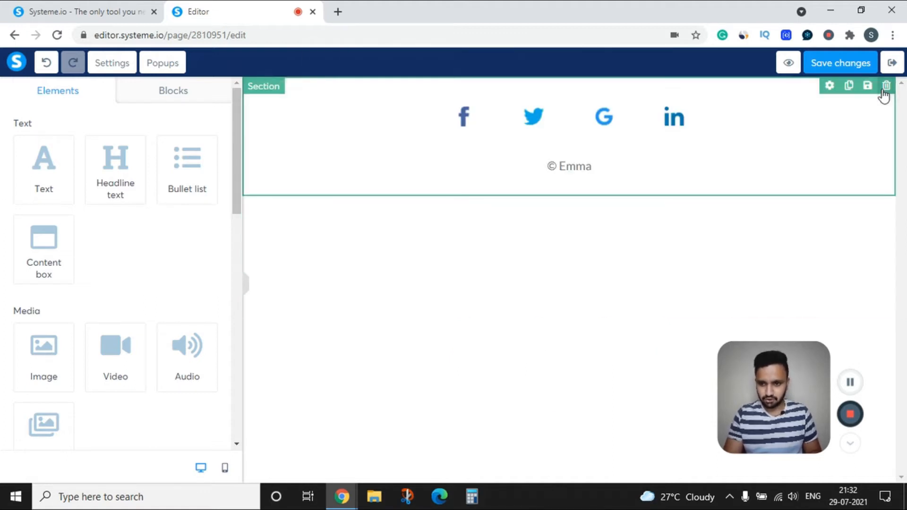
{"action": "left_click", "coordinate": [885, 86]}
{"action": "key", "text": "Return"}
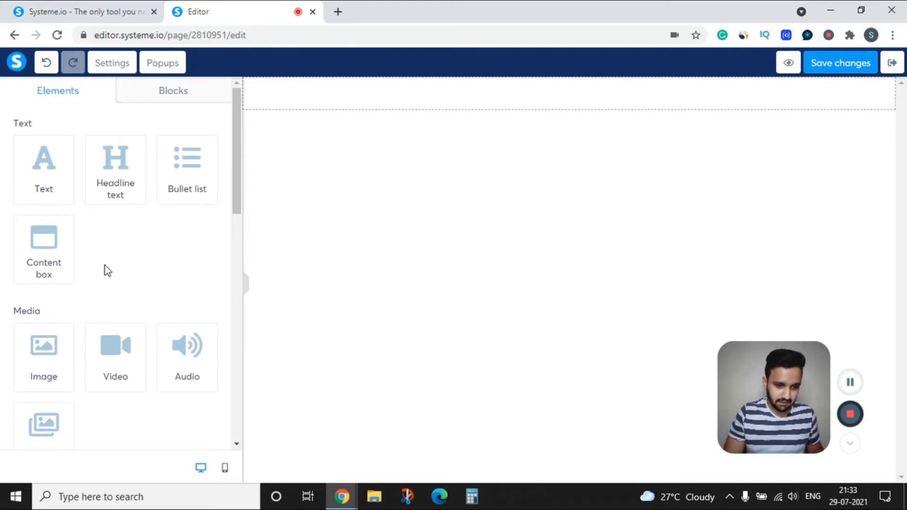
Drag a Section from the Column layout elements onto the empty page and open its settings
{"action": "scroll", "coordinate": [106, 269], "scroll_direction": "down", "scroll_amount": 2}
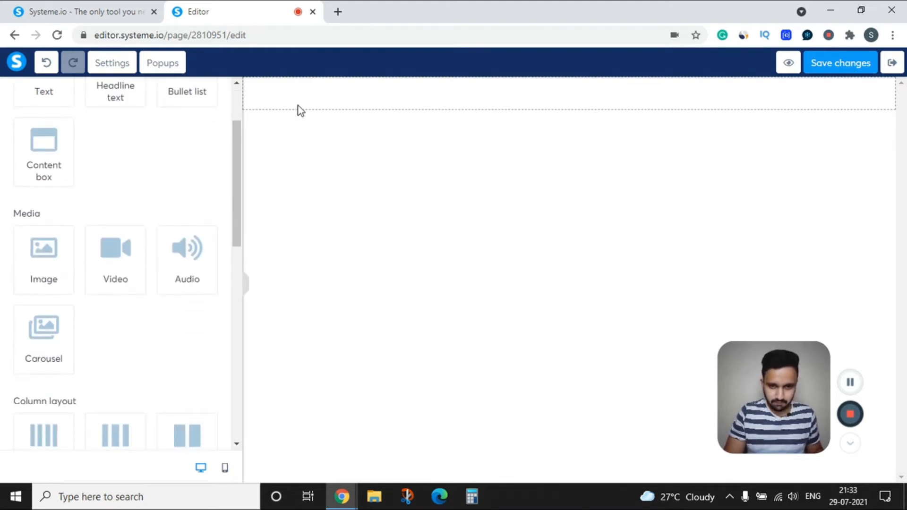
{"action": "scroll", "coordinate": [133, 330], "scroll_direction": "down", "scroll_amount": 3}
{"action": "scroll", "coordinate": [132, 330], "scroll_direction": "down", "scroll_amount": 1}
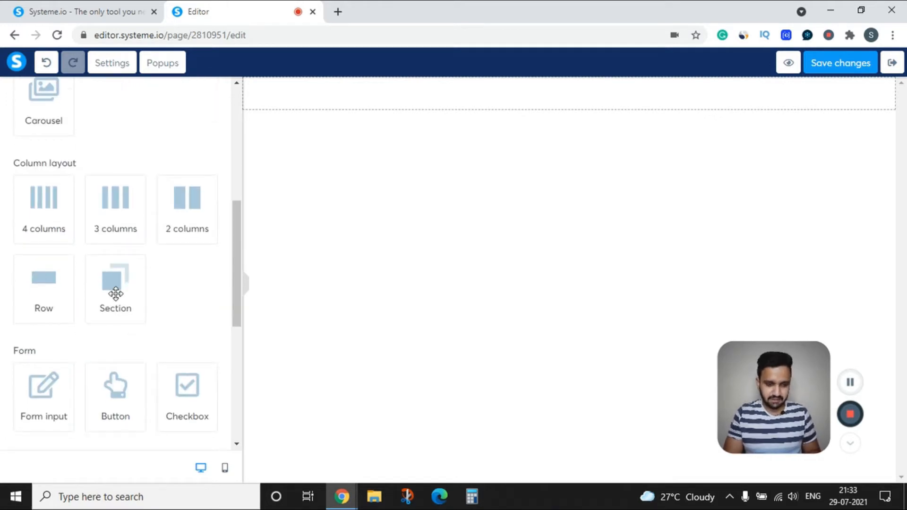
{"action": "left_click_drag", "start_coordinate": [127, 293], "coordinate": [510, 97]}
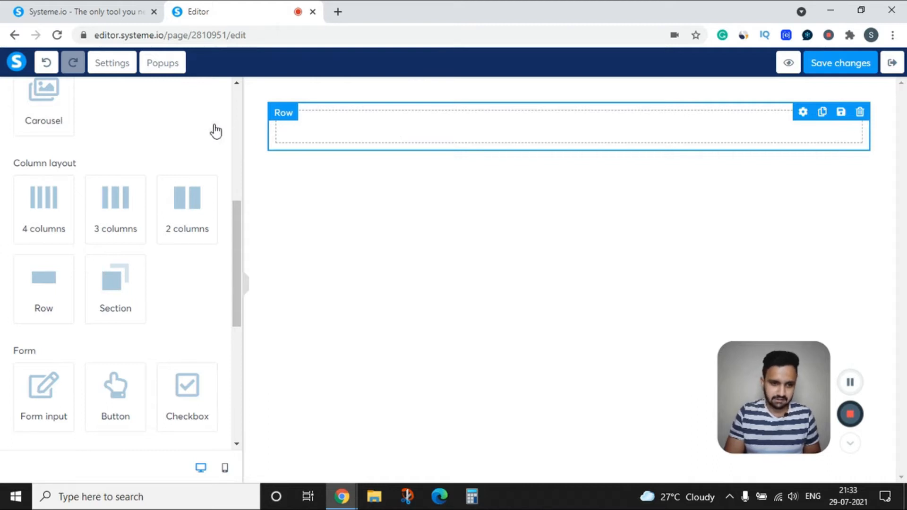
{"action": "scroll", "coordinate": [204, 128], "scroll_direction": "up", "scroll_amount": 1}
{"action": "scroll", "coordinate": [202, 123], "scroll_direction": "up", "scroll_amount": 3}
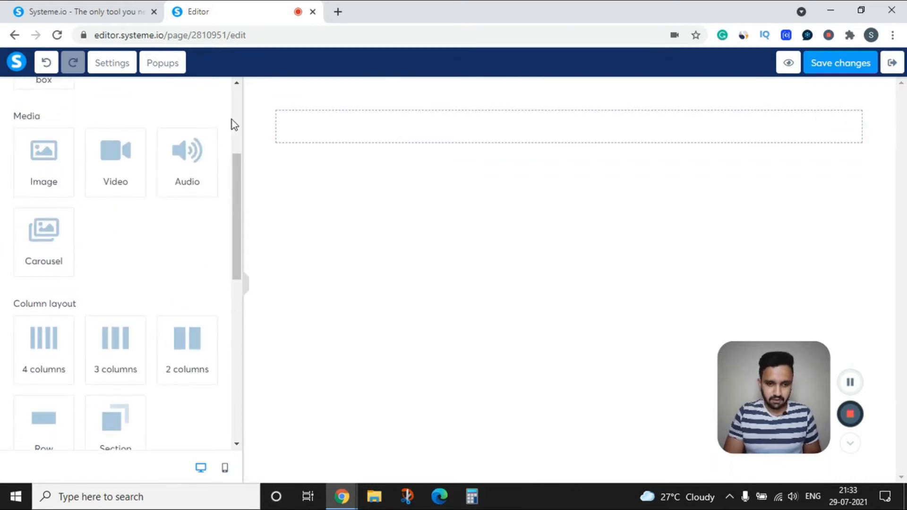
{"action": "left_click", "coordinate": [249, 121]}
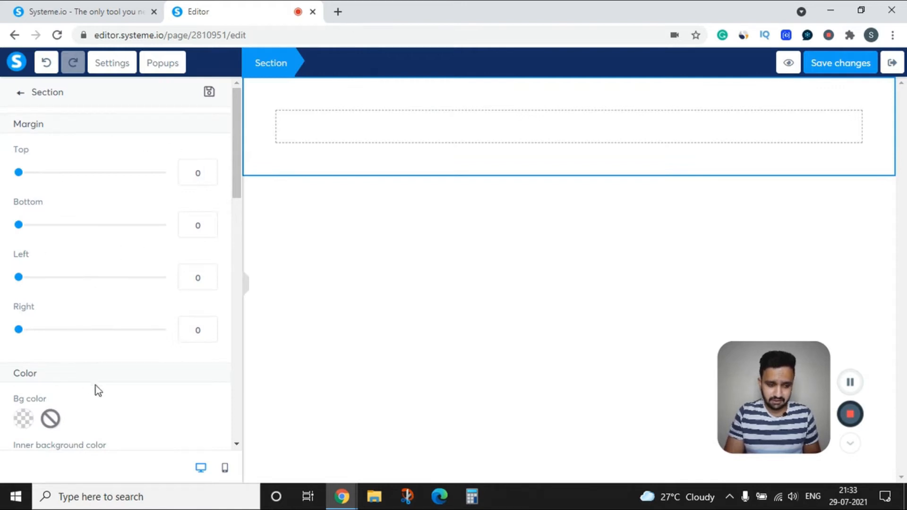
Set the section's background colour to bright red F70202
{"action": "scroll", "coordinate": [115, 377], "scroll_direction": "down", "scroll_amount": 2}
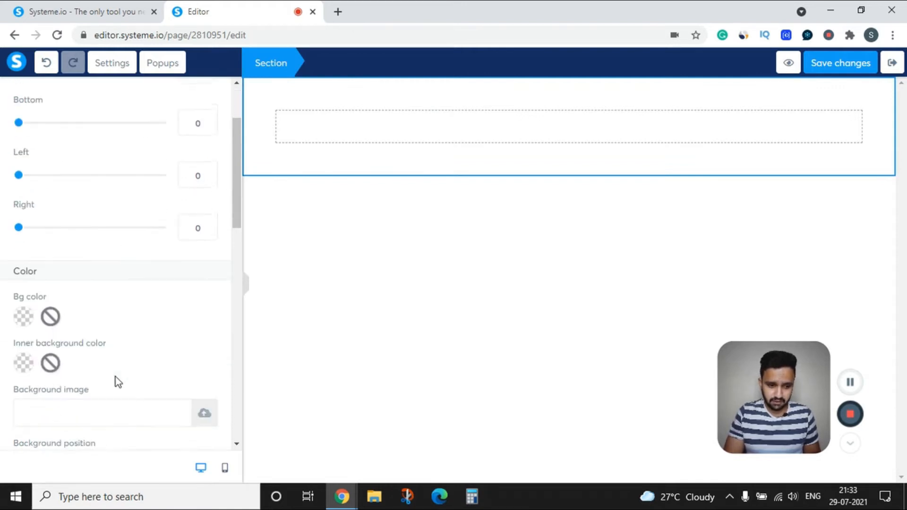
{"action": "left_click", "coordinate": [21, 314]}
{"action": "left_click", "coordinate": [21, 314]}
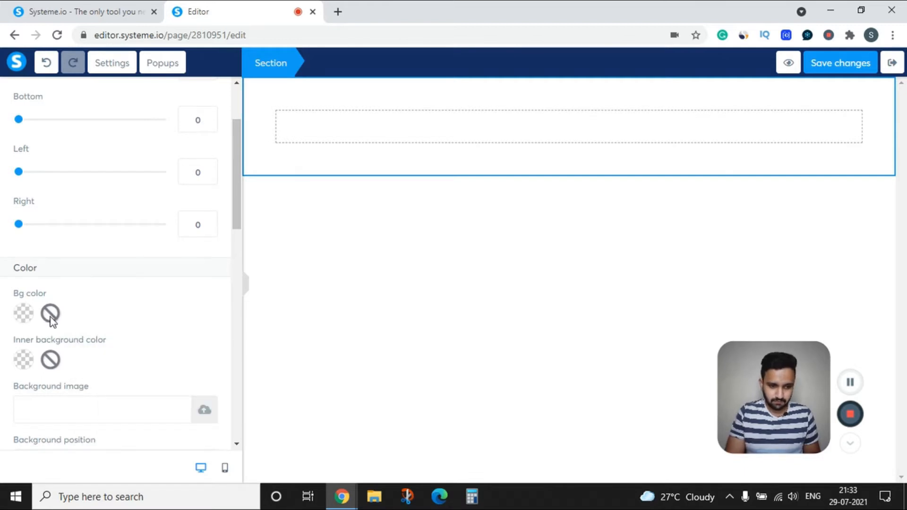
{"action": "left_click", "coordinate": [22, 314]}
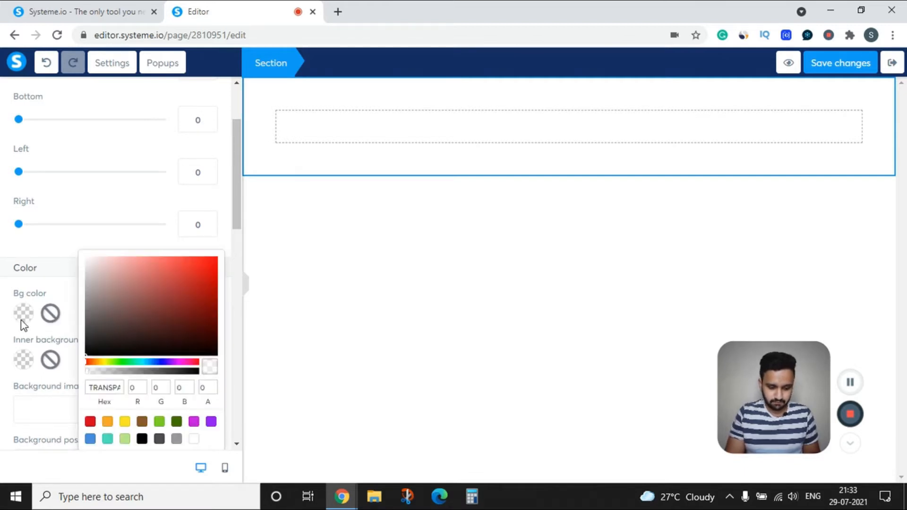
{"action": "left_click", "coordinate": [21, 320]}
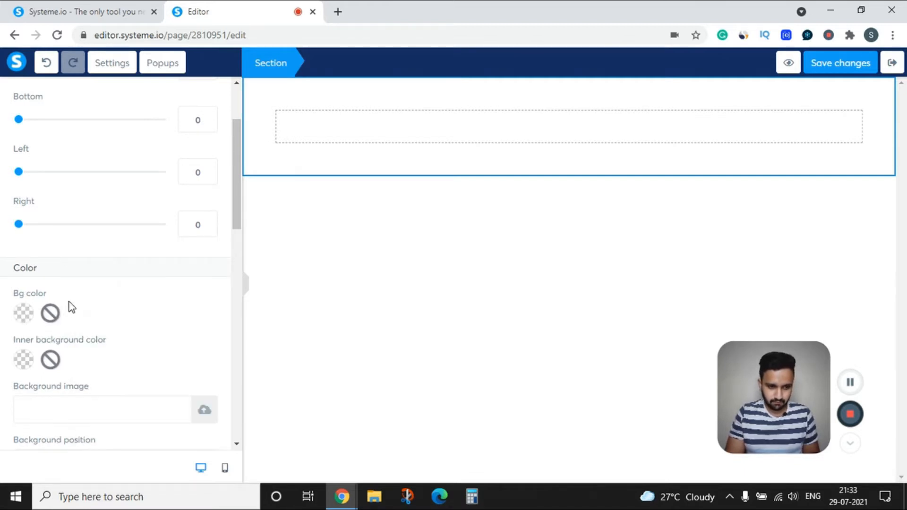
{"action": "left_click", "coordinate": [23, 319]}
{"action": "left_click", "coordinate": [167, 300]}
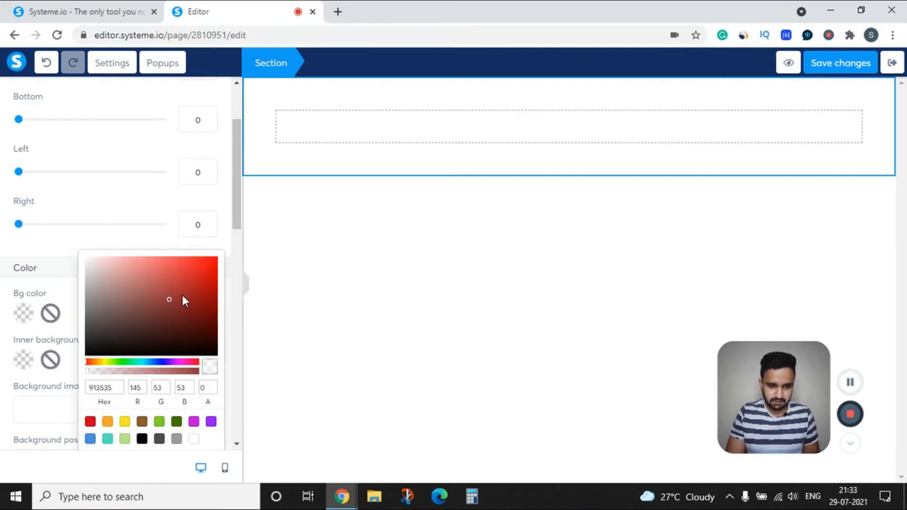
{"action": "left_click", "coordinate": [207, 289]}
{"action": "left_click_drag", "start_coordinate": [208, 289], "coordinate": [217, 261]}
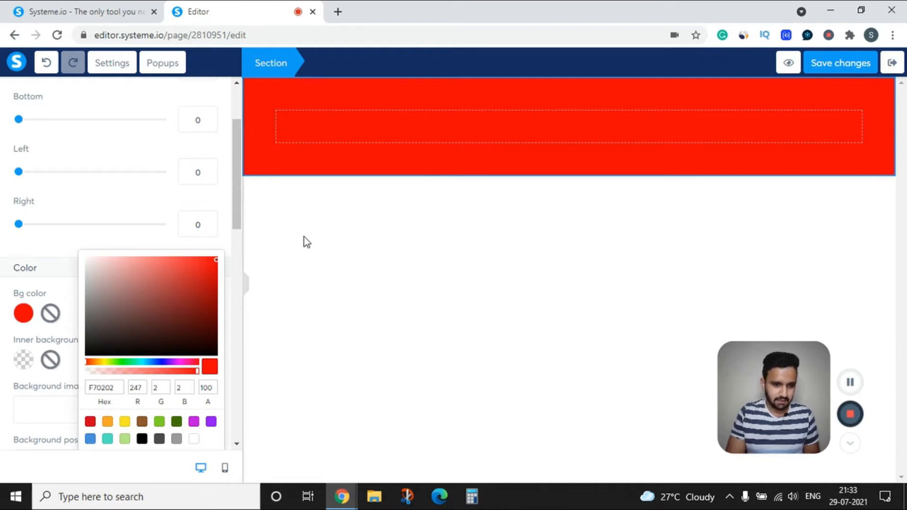
{"action": "left_click", "coordinate": [355, 251]}
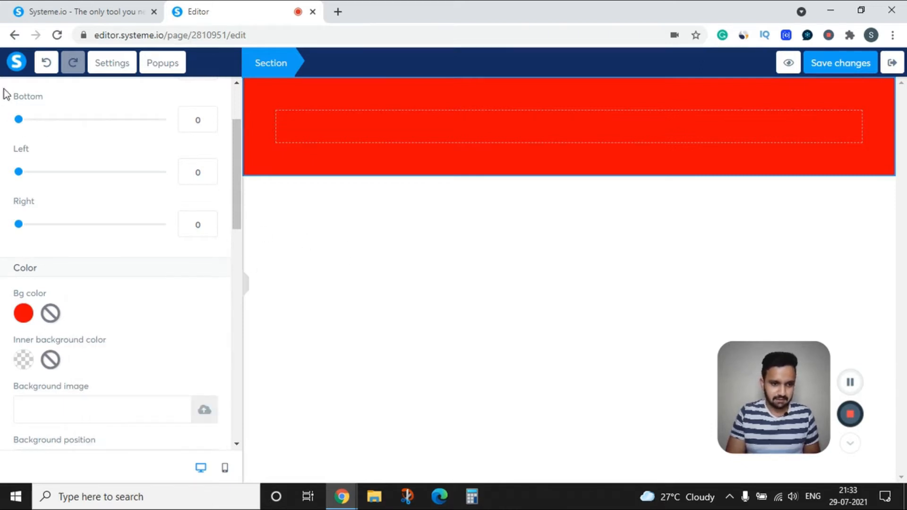
{"action": "left_click", "coordinate": [627, 290]}
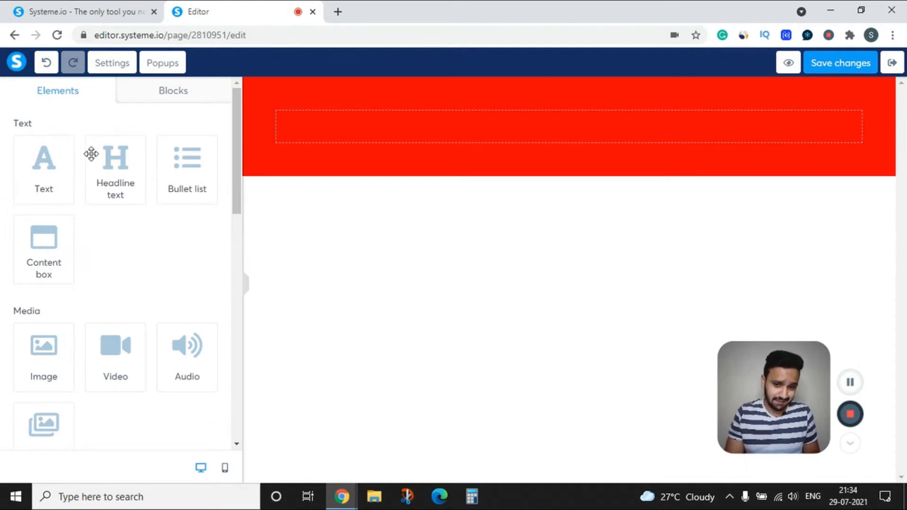
Add a headline to the red section and make it H1 with font size 40, line height 48
{"action": "left_click_drag", "start_coordinate": [109, 173], "coordinate": [404, 124]}
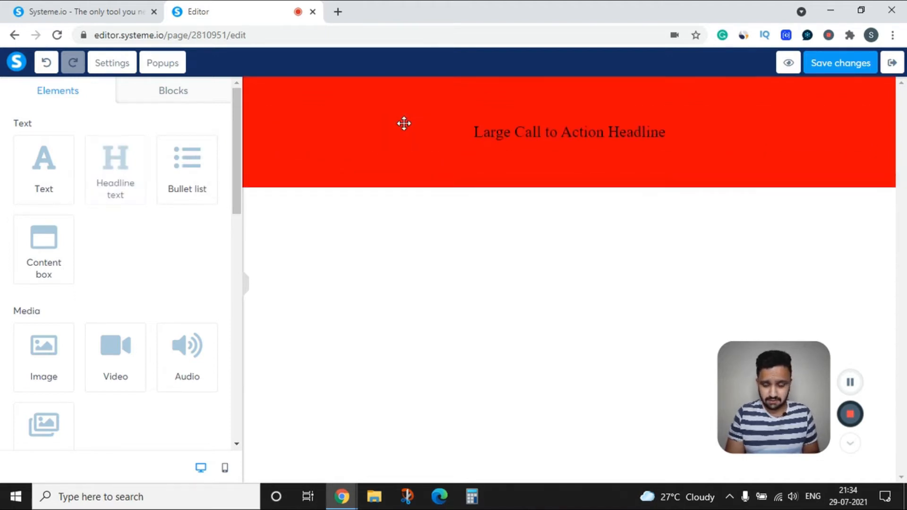
{"action": "left_click", "coordinate": [656, 135]}
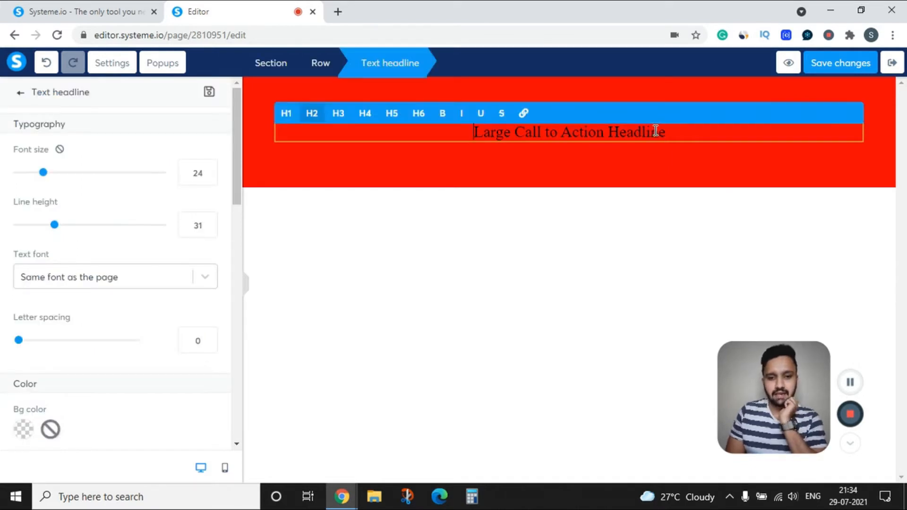
{"action": "left_click", "coordinate": [286, 114]}
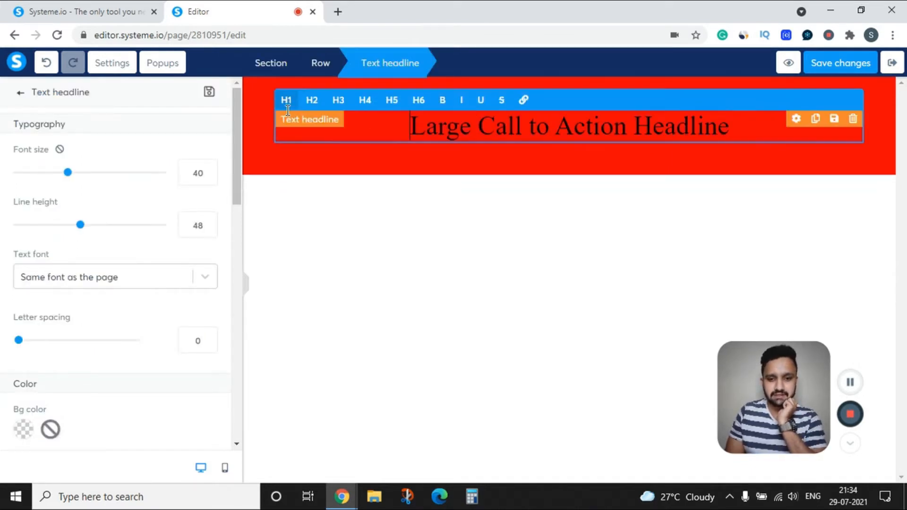
{"action": "left_click", "coordinate": [312, 101]}
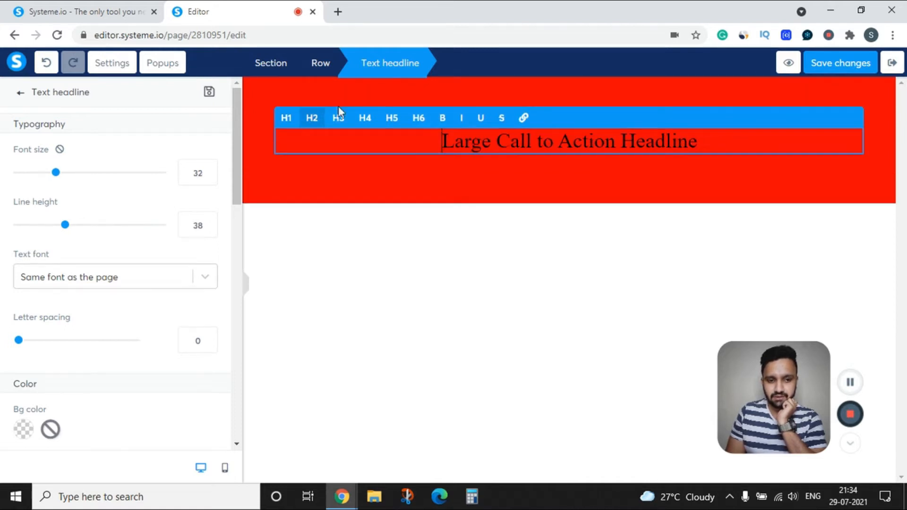
{"action": "left_click", "coordinate": [338, 120]}
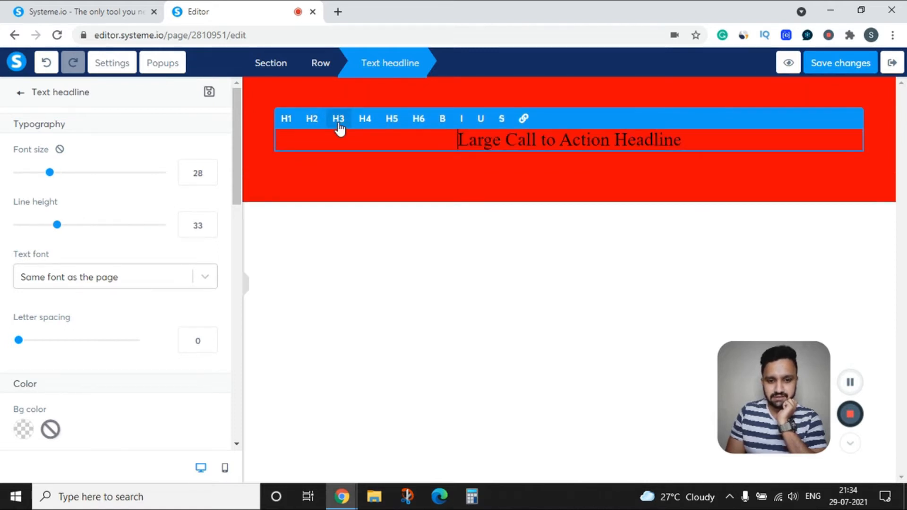
{"action": "left_click", "coordinate": [287, 121]}
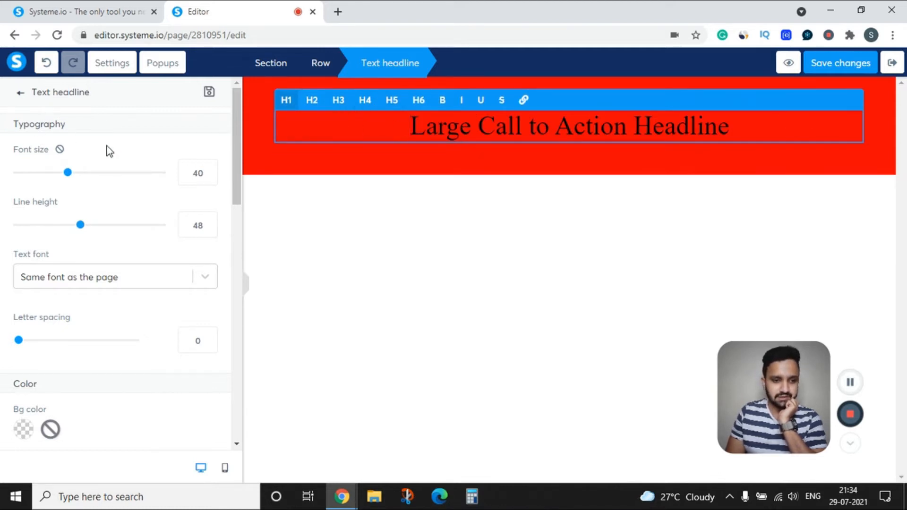
{"action": "left_click", "coordinate": [469, 219]}
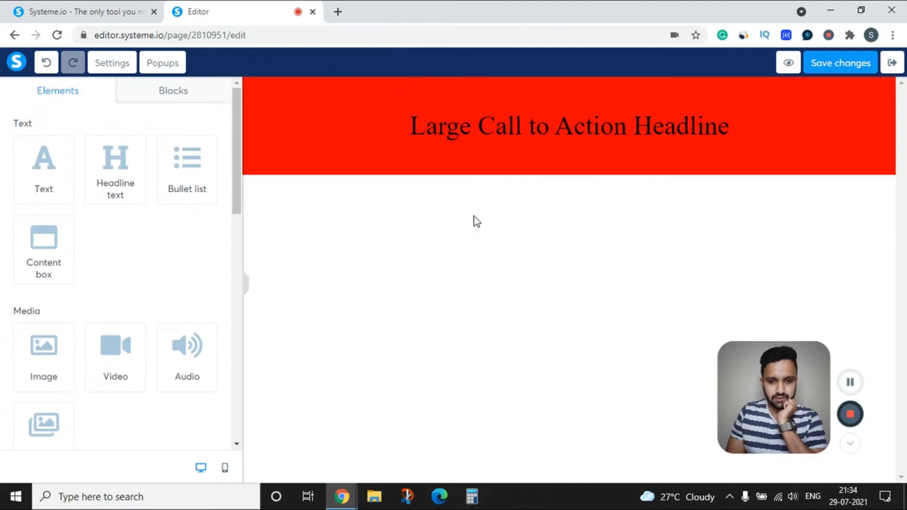
{"action": "left_click", "coordinate": [579, 134]}
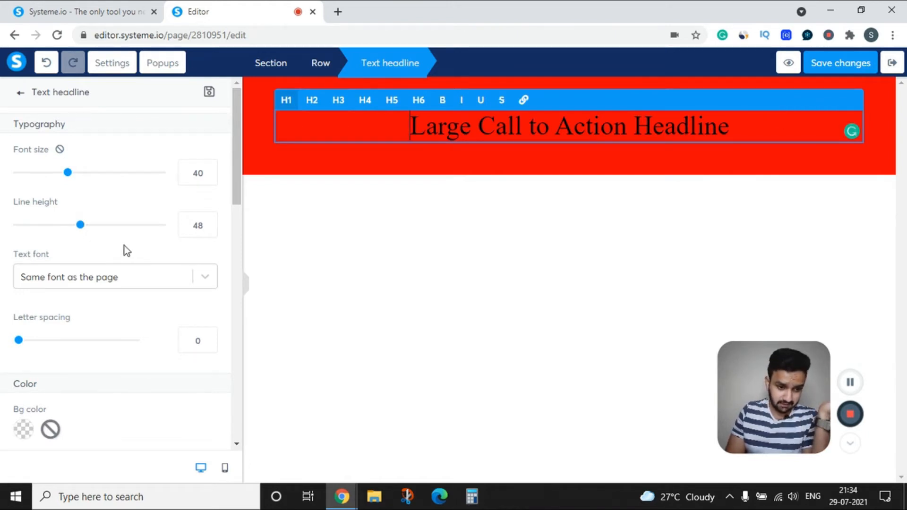
Select the headline text and change its colour to white FFFFFF
{"action": "scroll", "coordinate": [126, 251], "scroll_direction": "down", "scroll_amount": 2}
{"action": "scroll", "coordinate": [124, 245], "scroll_direction": "down", "scroll_amount": 2}
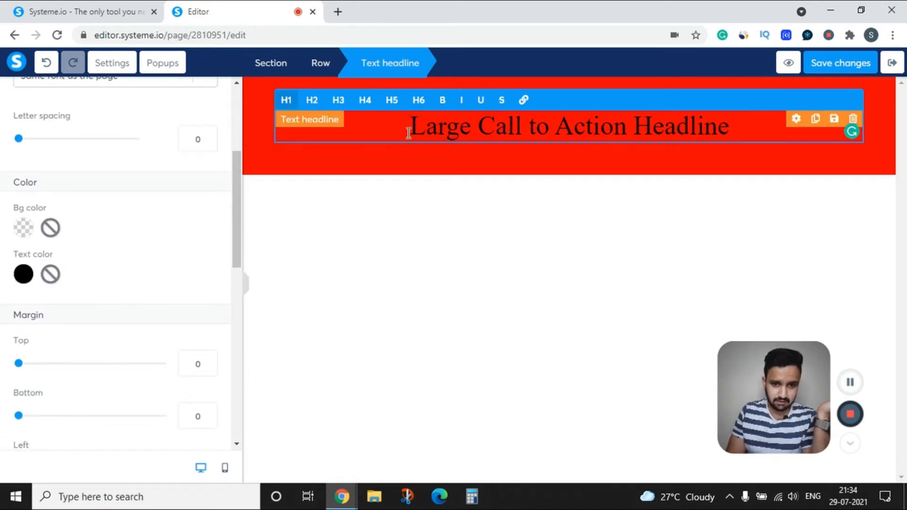
{"action": "left_click_drag", "start_coordinate": [410, 125], "coordinate": [732, 119]}
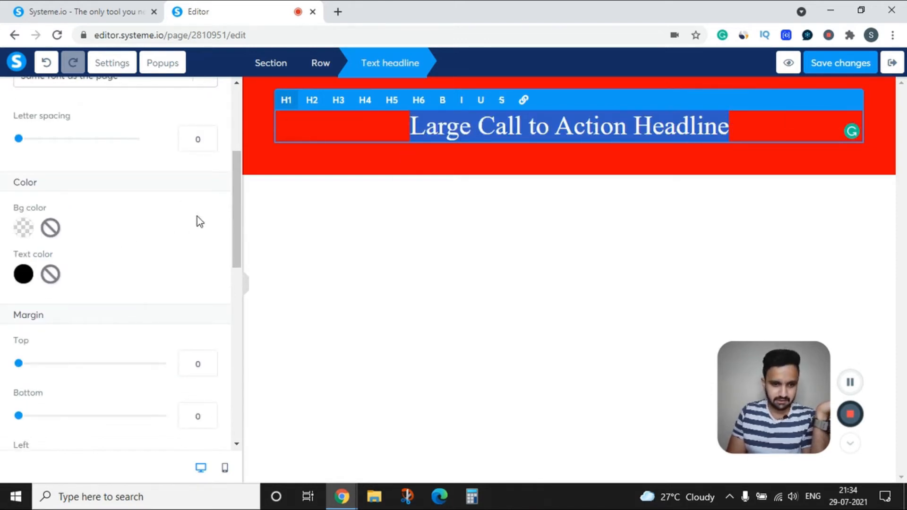
{"action": "left_click", "coordinate": [25, 275]}
{"action": "left_click", "coordinate": [25, 275]}
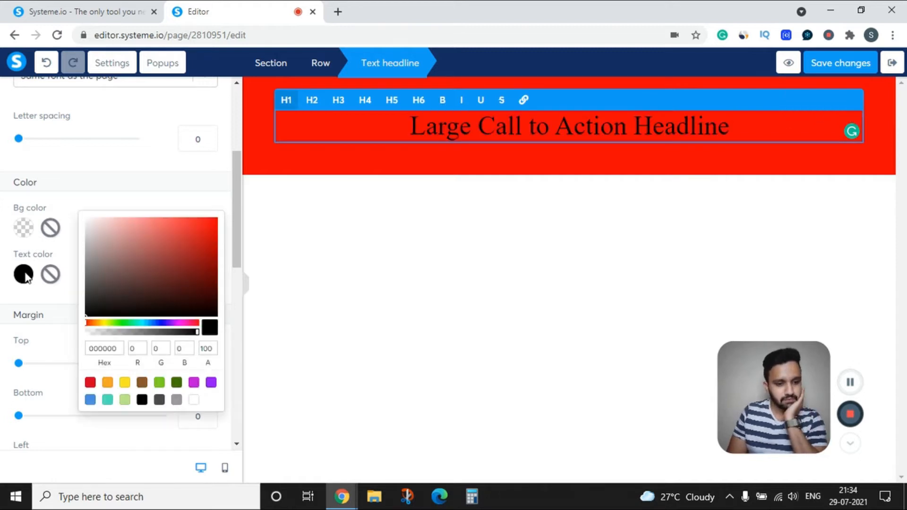
{"action": "left_click_drag", "start_coordinate": [93, 225], "coordinate": [86, 220]}
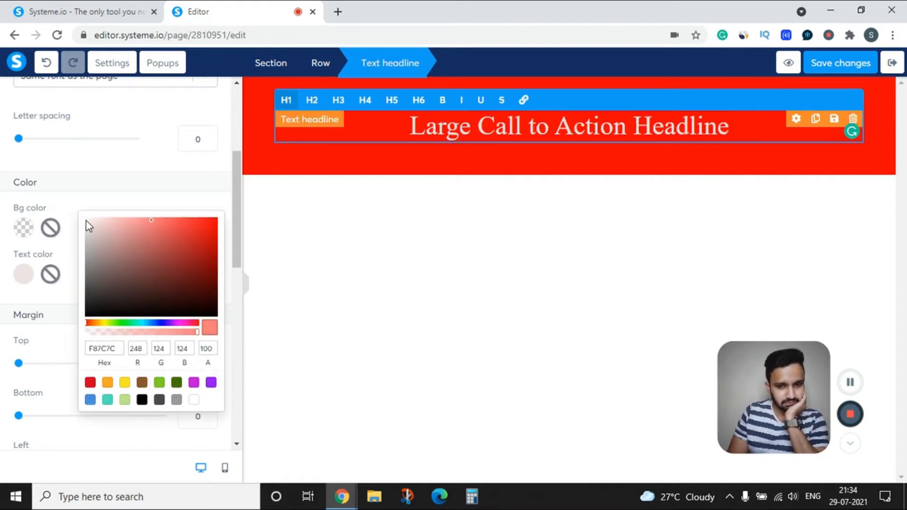
{"action": "left_click", "coordinate": [194, 402]}
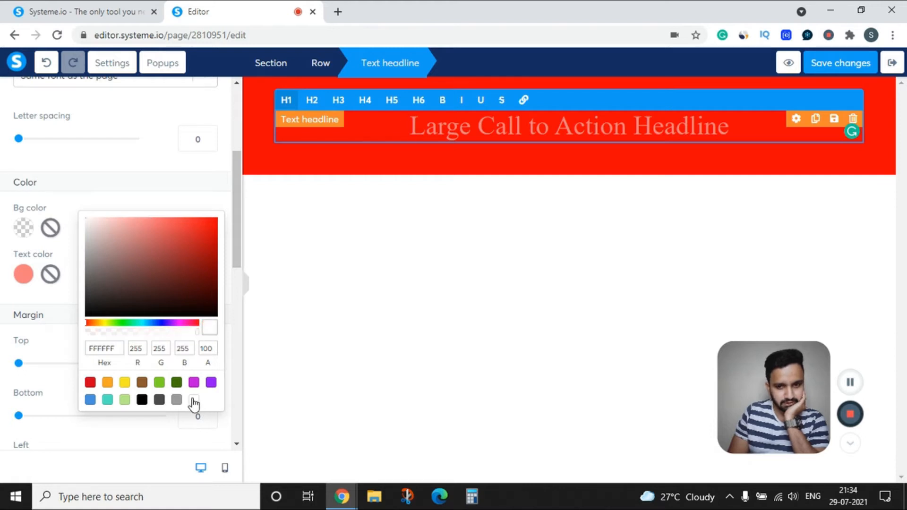
{"action": "left_click", "coordinate": [455, 366]}
{"action": "left_click", "coordinate": [456, 366]}
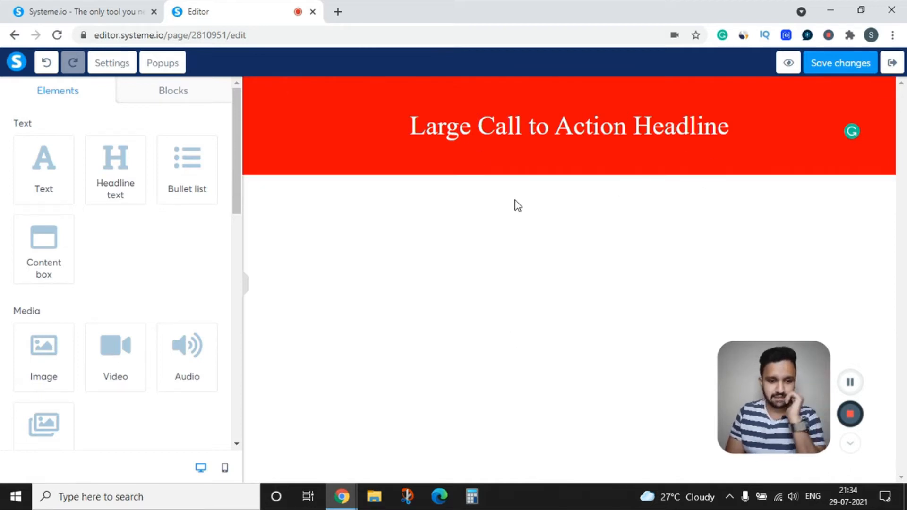
Add an empty section below the red header section
{"action": "scroll", "coordinate": [155, 240], "scroll_direction": "down", "scroll_amount": 1}
{"action": "scroll", "coordinate": [154, 239], "scroll_direction": "down", "scroll_amount": 6}
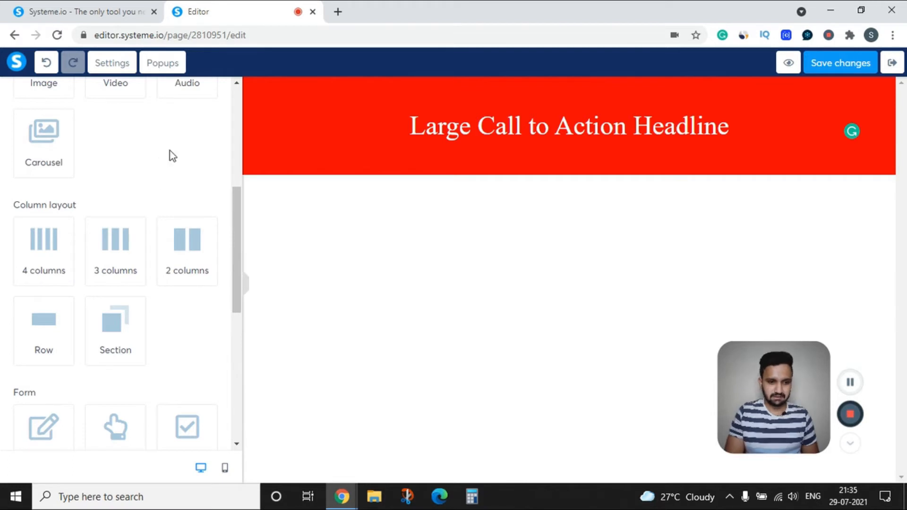
{"action": "scroll", "coordinate": [169, 150], "scroll_direction": "up", "scroll_amount": 2}
{"action": "scroll", "coordinate": [170, 151], "scroll_direction": "up", "scroll_amount": 1}
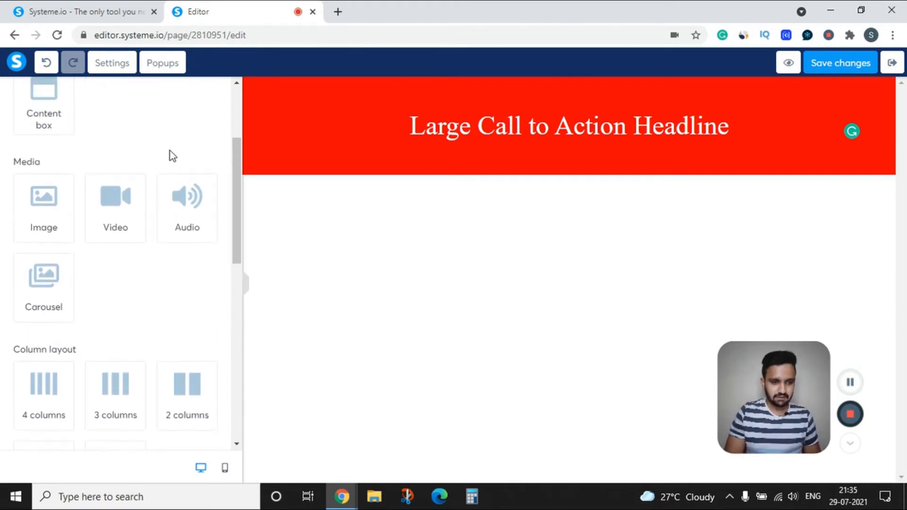
{"action": "scroll", "coordinate": [169, 150], "scroll_direction": "up", "scroll_amount": 2}
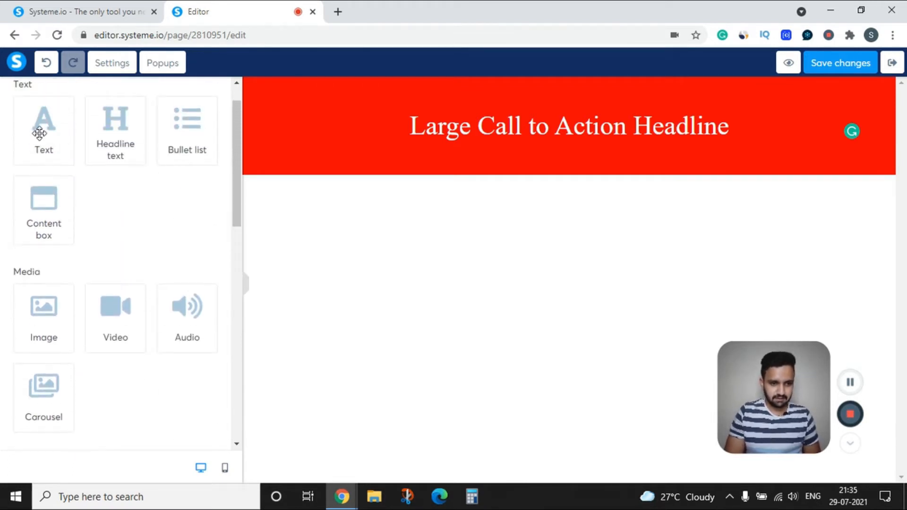
{"action": "left_click_drag", "start_coordinate": [41, 133], "coordinate": [53, 141]}
{"action": "scroll", "coordinate": [154, 240], "scroll_direction": "down", "scroll_amount": 5}
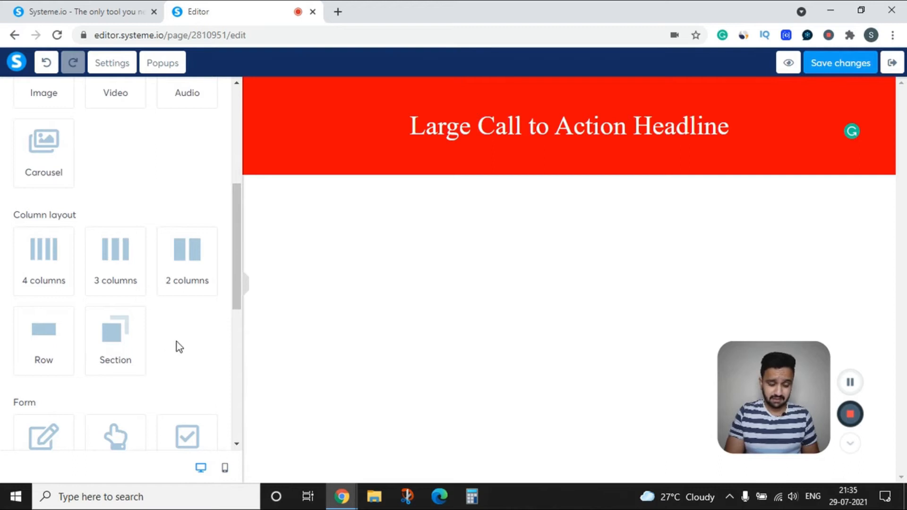
{"action": "left_click_drag", "start_coordinate": [116, 344], "coordinate": [465, 170]}
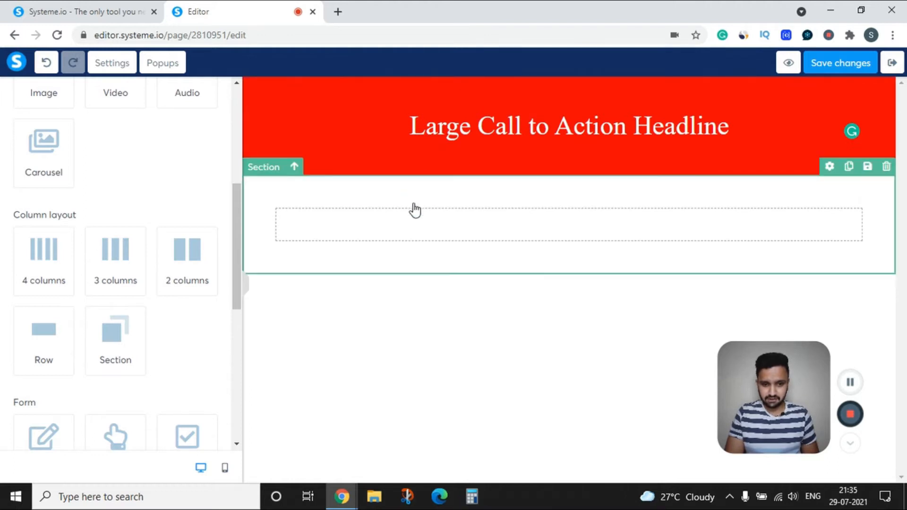
Drop a Text element into the new section and replace its paragraph with 'hghfghfghfgdhf'
{"action": "scroll", "coordinate": [192, 162], "scroll_direction": "up", "scroll_amount": 2}
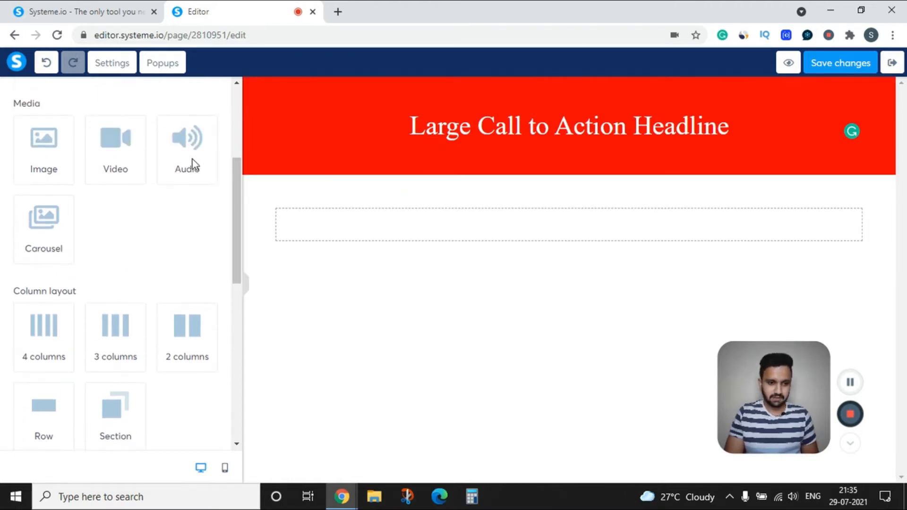
{"action": "scroll", "coordinate": [77, 107], "scroll_direction": "up", "scroll_amount": 3}
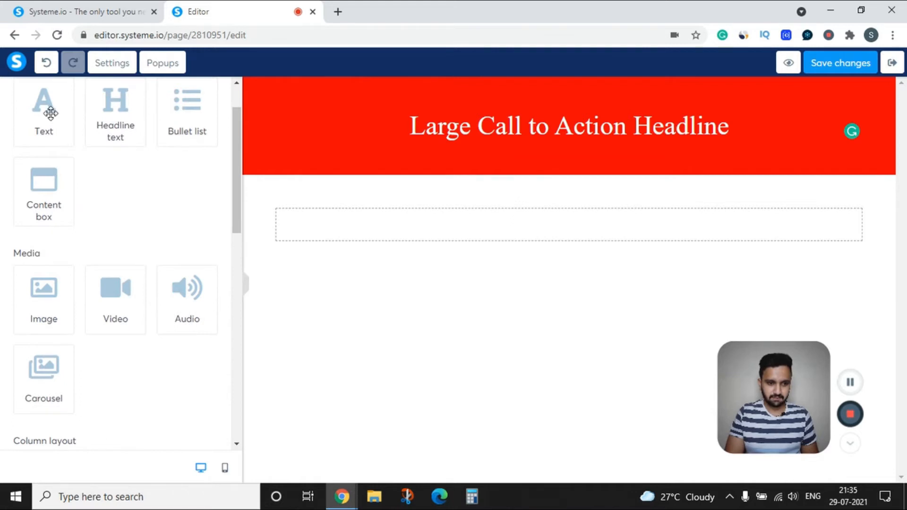
{"action": "left_click_drag", "start_coordinate": [49, 113], "coordinate": [419, 226]}
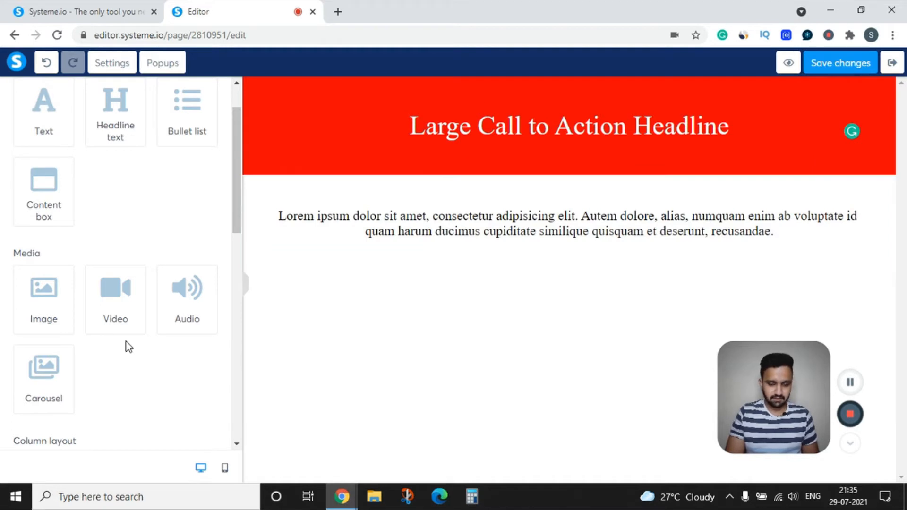
{"action": "left_click", "coordinate": [456, 231]}
{"action": "type", "text": "hghfghfghfgdhf"}
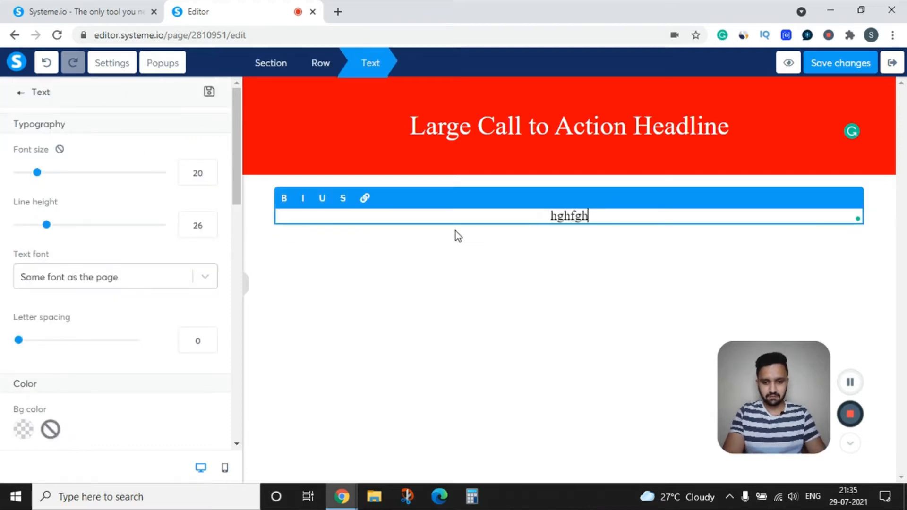
Change the red header headline to 'hgdhgdfhdgfkwwme' and clear the stray text highlight
{"action": "triple_click", "coordinate": [584, 128]}
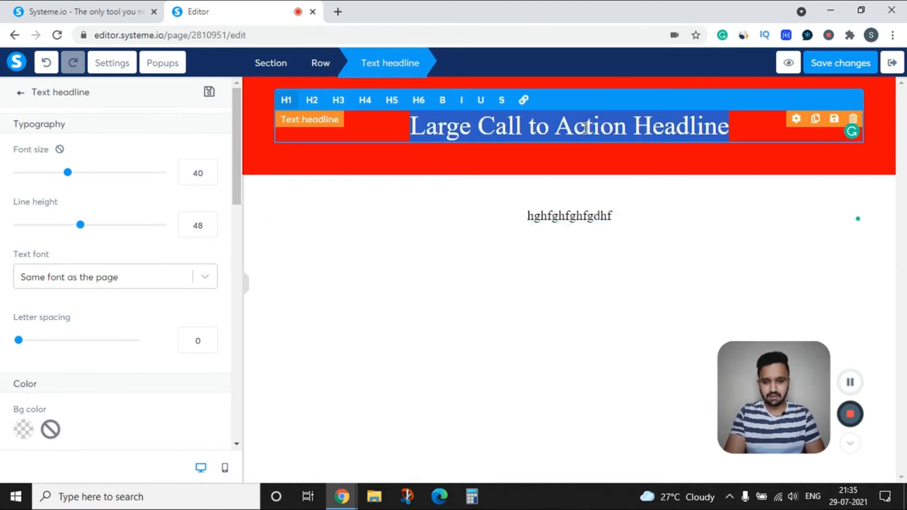
{"action": "type", "text": "hgdhgdfhdgfkwwme"}
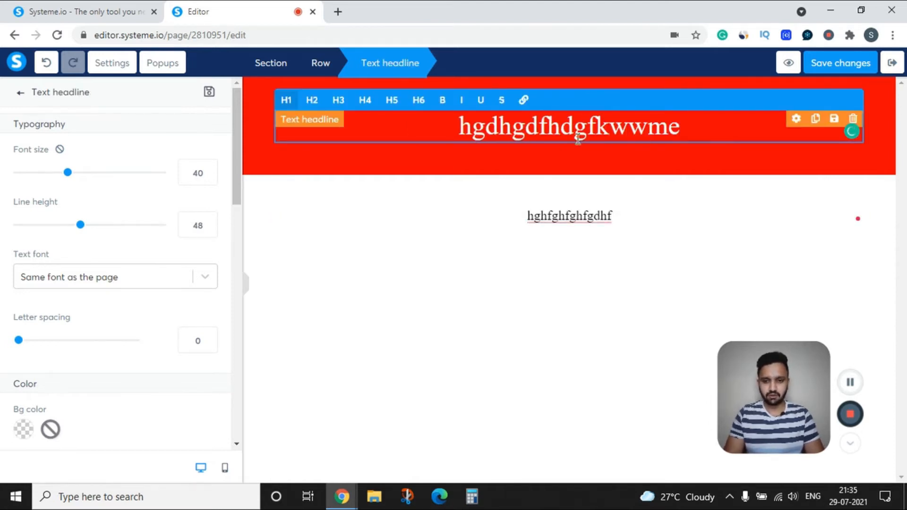
{"action": "left_click", "coordinate": [515, 259]}
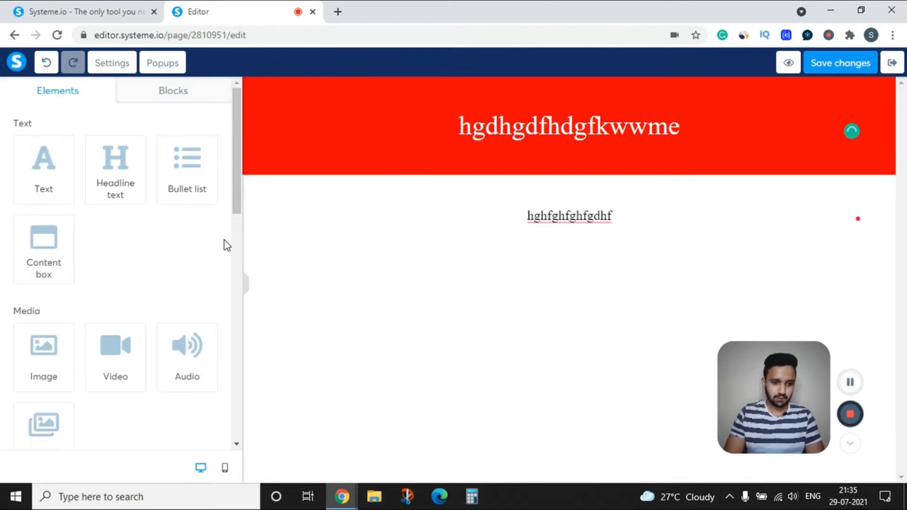
{"action": "left_click_drag", "start_coordinate": [143, 155], "coordinate": [120, 64]}
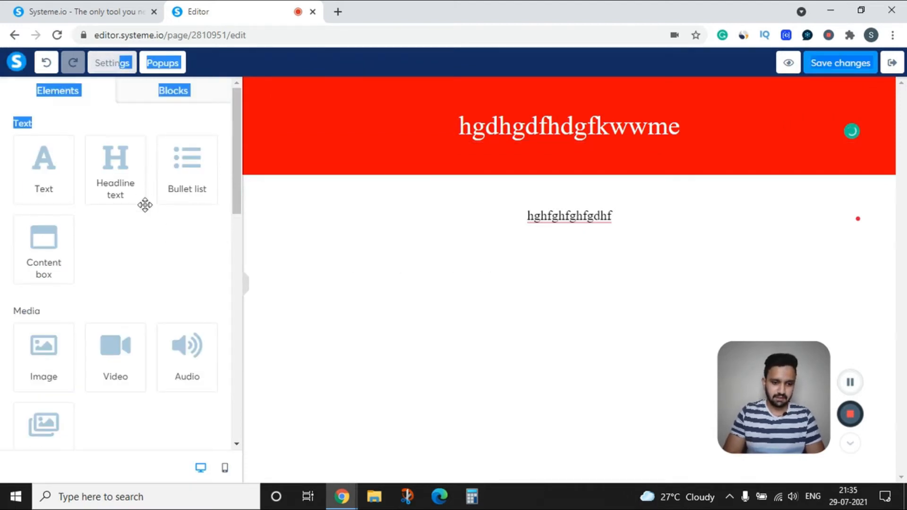
{"action": "left_click", "coordinate": [153, 278]}
{"action": "left_click_drag", "start_coordinate": [153, 279], "coordinate": [89, 2]}
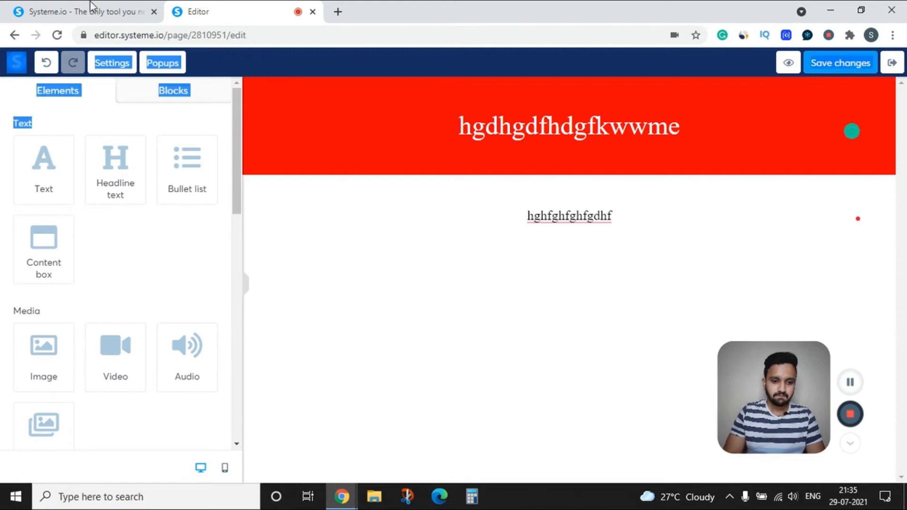
{"action": "left_click", "coordinate": [343, 292]}
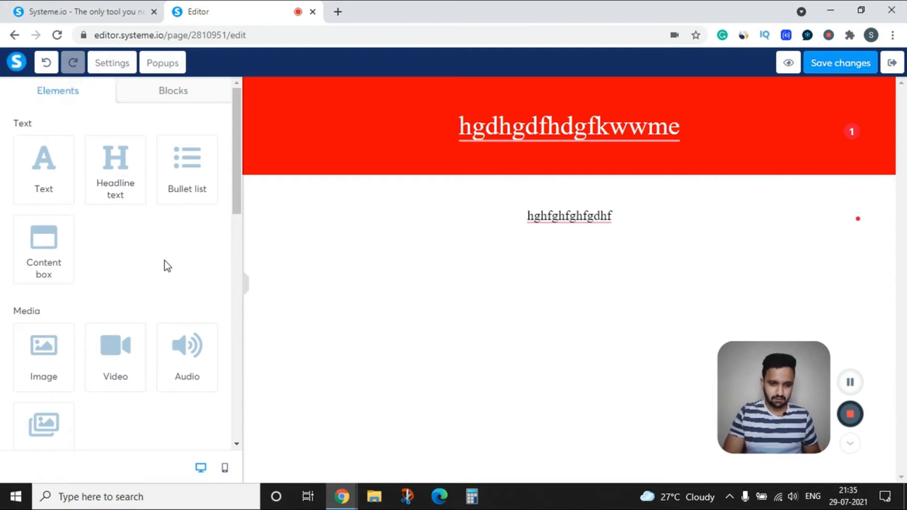
Place a Form input field just below the paragraph in the second section
{"action": "scroll", "coordinate": [162, 260], "scroll_direction": "down", "scroll_amount": 2}
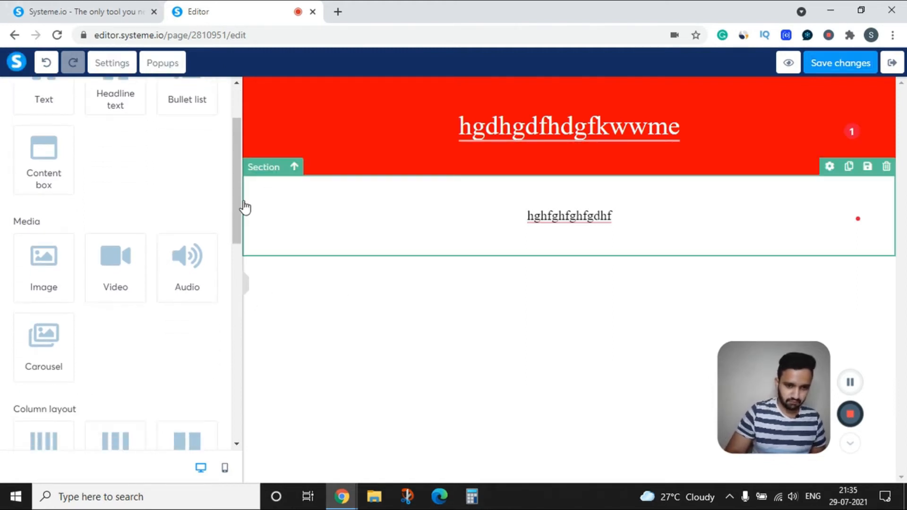
{"action": "left_click_drag", "start_coordinate": [234, 204], "coordinate": [239, 307]}
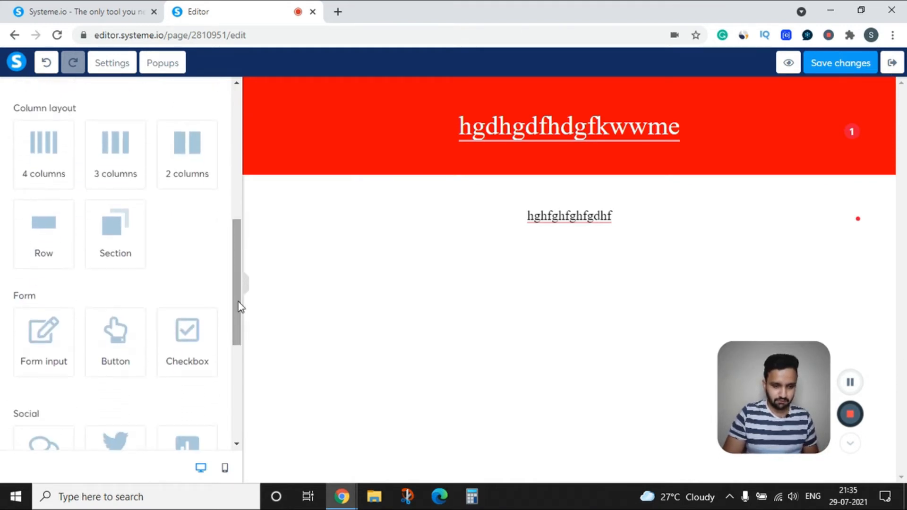
{"action": "left_click_drag", "start_coordinate": [37, 333], "coordinate": [575, 239]}
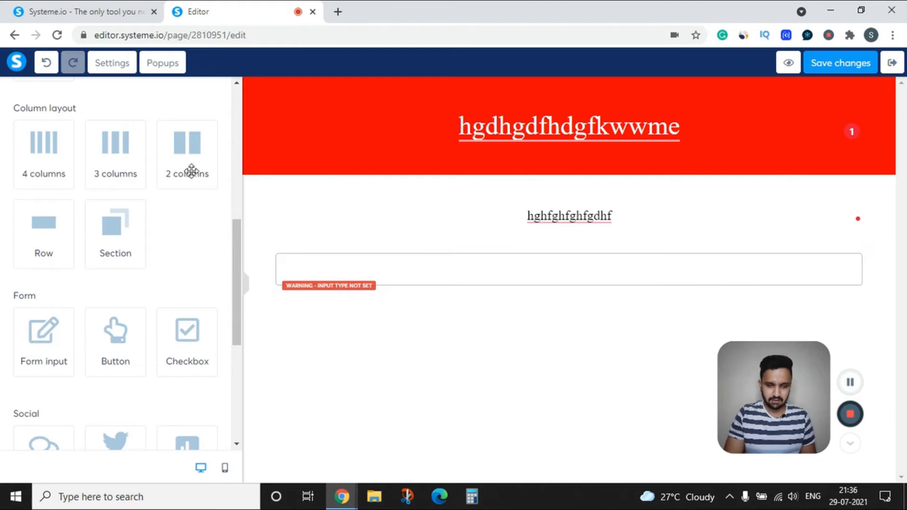
{"action": "left_click_drag", "start_coordinate": [239, 234], "coordinate": [238, 126]}
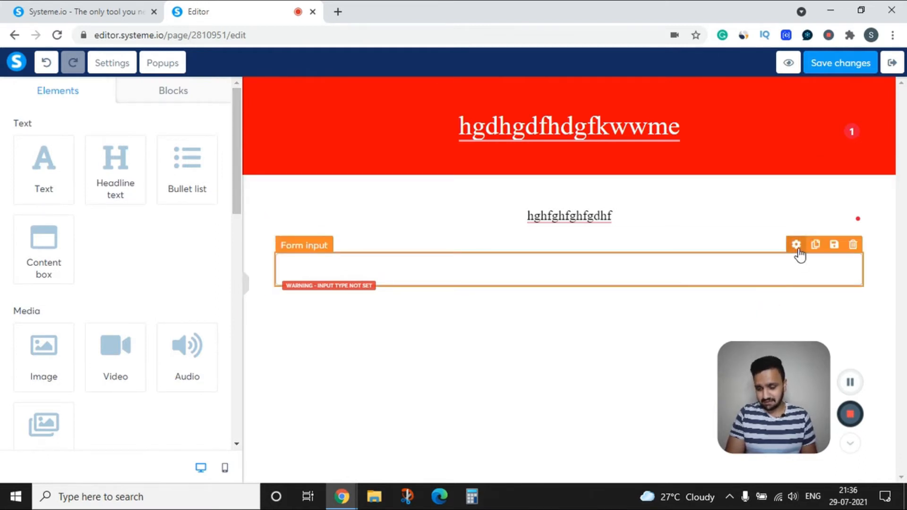
Set the form field's input type to Email with the placeholder 'Enter Your Email'
{"action": "left_click", "coordinate": [796, 245]}
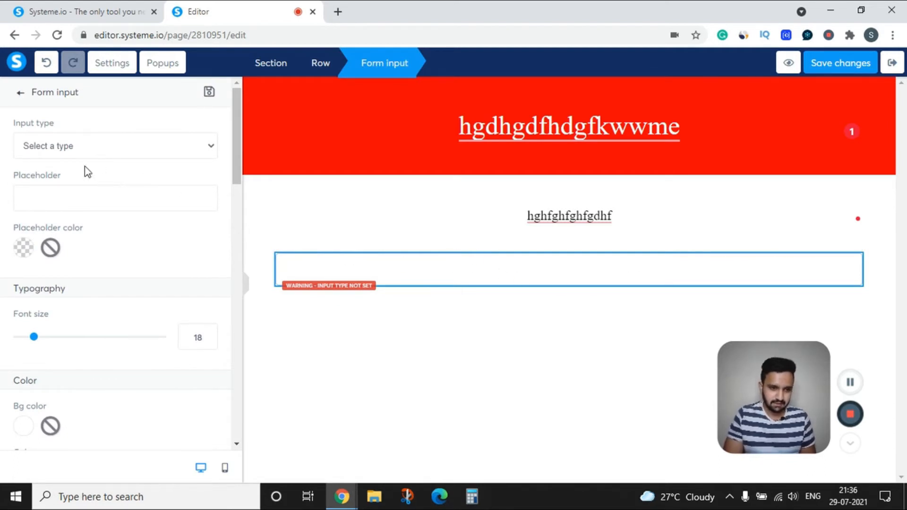
{"action": "left_click_drag", "start_coordinate": [69, 126], "coordinate": [10, 126]}
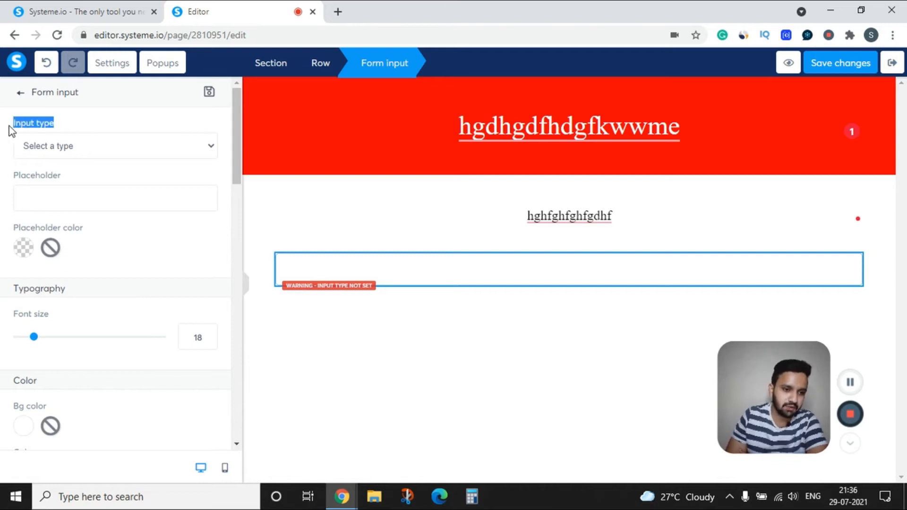
{"action": "left_click", "coordinate": [138, 145]}
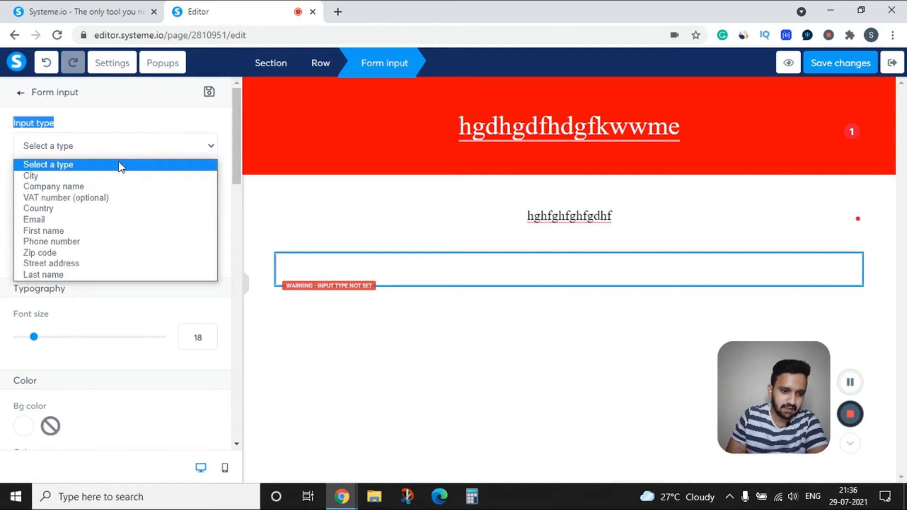
{"action": "left_click", "coordinate": [71, 220]}
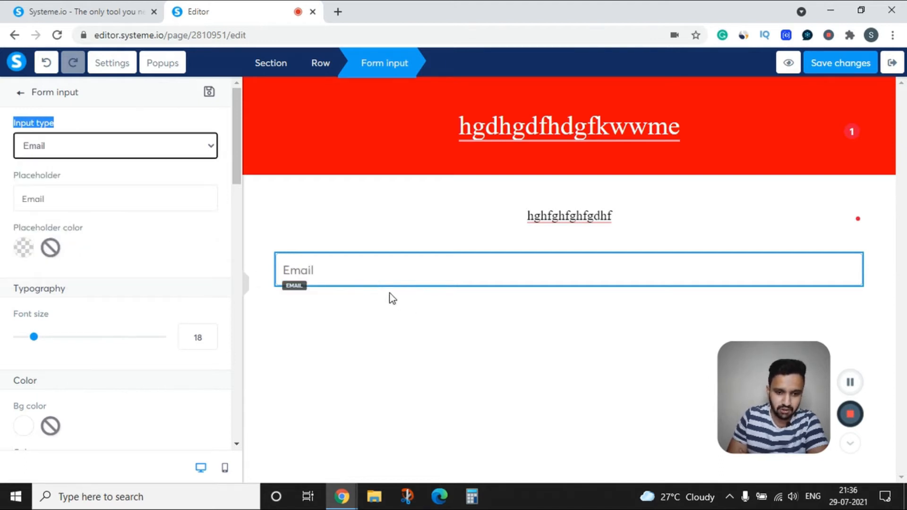
{"action": "double_click", "coordinate": [151, 202]}
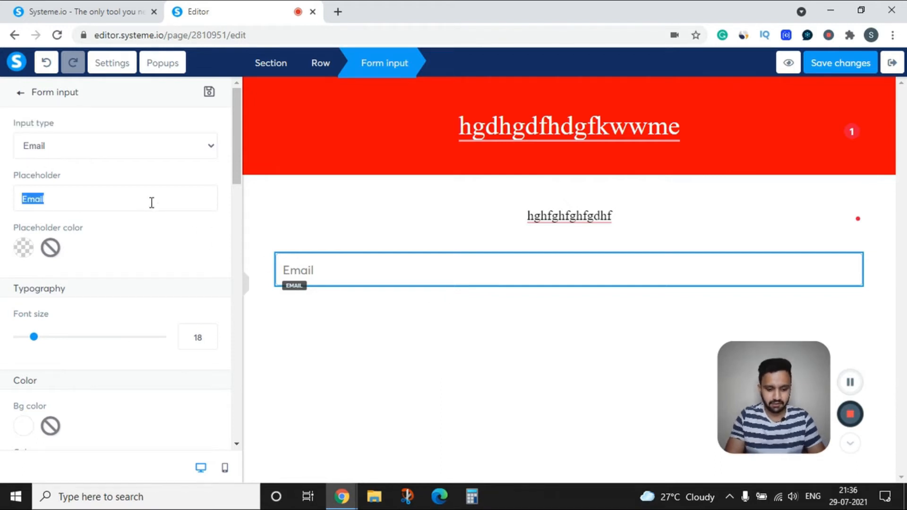
{"action": "type", "text": "Enter Y"}
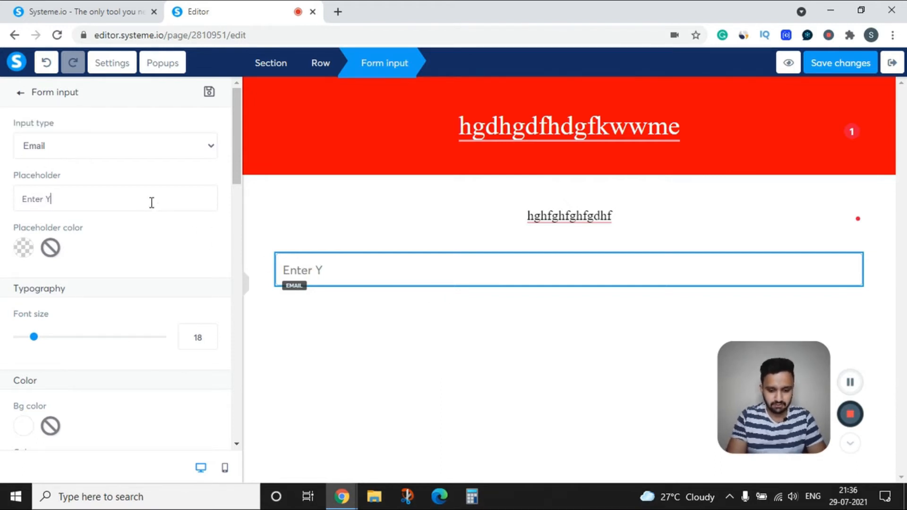
{"action": "type", "text": "our Email"}
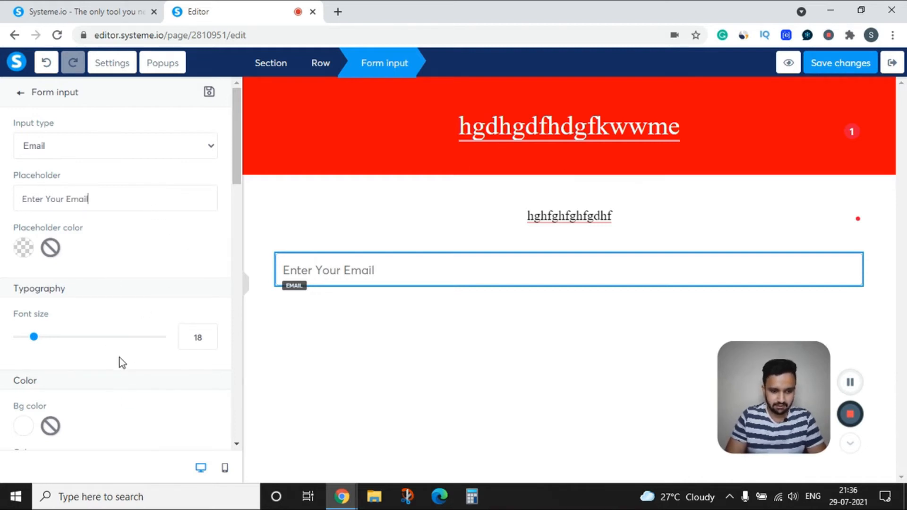
{"action": "scroll", "coordinate": [140, 363], "scroll_direction": "down", "scroll_amount": 3}
{"action": "scroll", "coordinate": [141, 363], "scroll_direction": "up", "scroll_amount": 3}
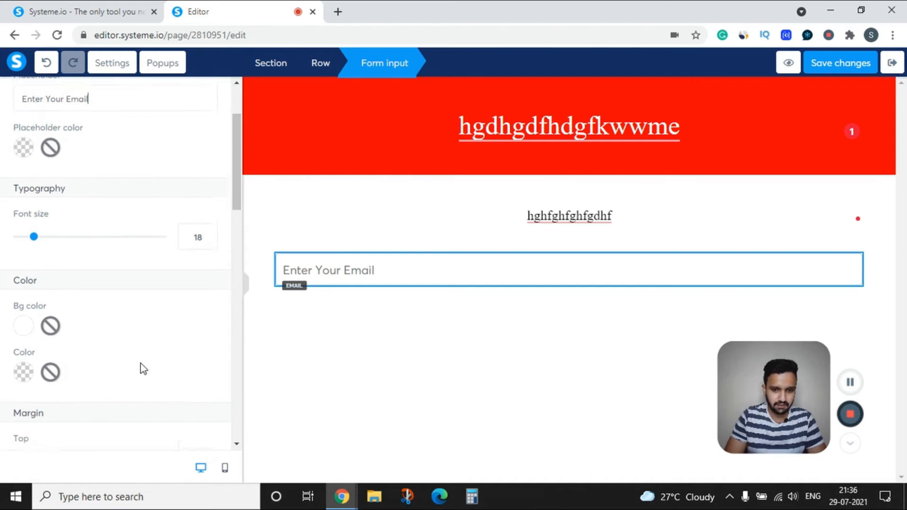
{"action": "left_click", "coordinate": [315, 395]}
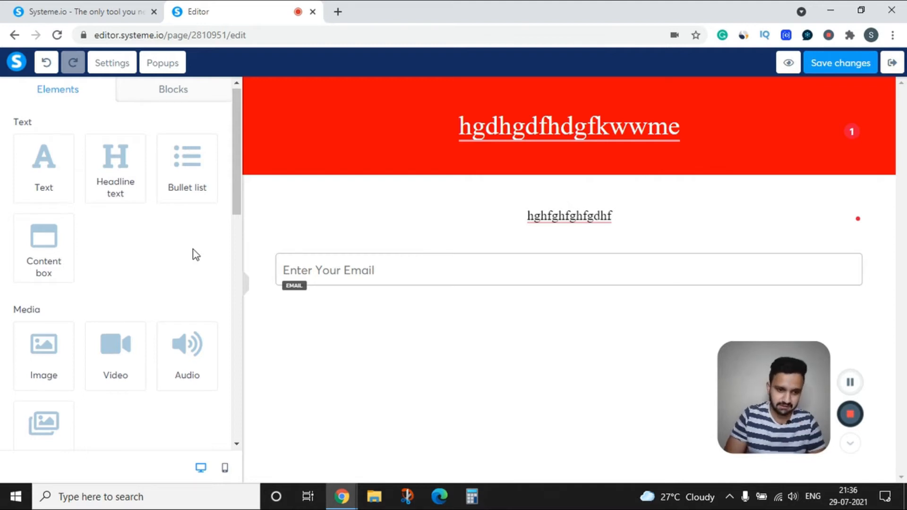
Add a 'Click here' button below the Email field and select it for editing
{"action": "scroll", "coordinate": [192, 254], "scroll_direction": "down", "scroll_amount": 3}
{"action": "scroll", "coordinate": [166, 269], "scroll_direction": "down", "scroll_amount": 3}
{"action": "scroll", "coordinate": [166, 264], "scroll_direction": "down", "scroll_amount": 5}
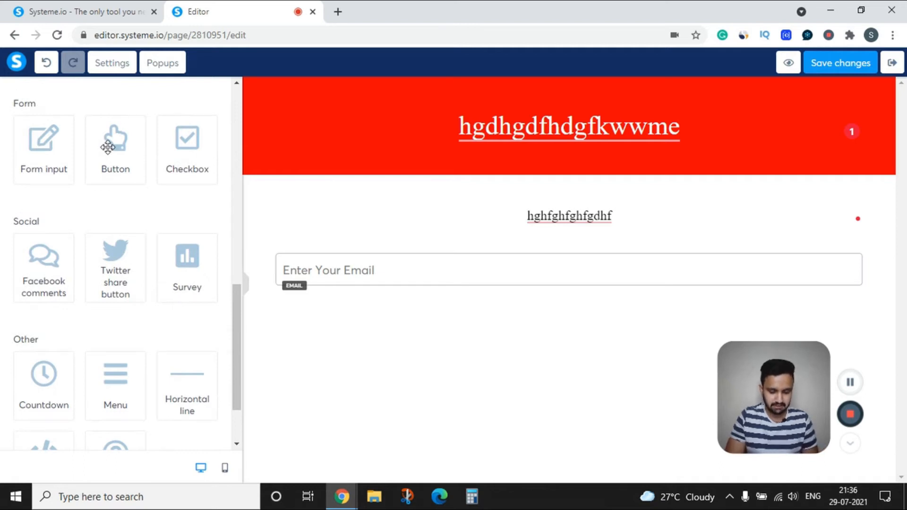
{"action": "left_click_drag", "start_coordinate": [108, 147], "coordinate": [472, 298]}
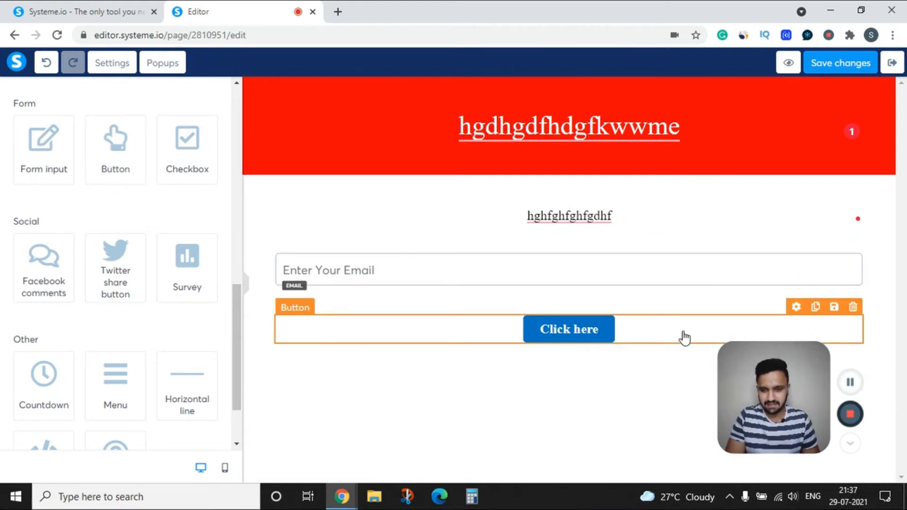
{"action": "left_click_drag", "start_coordinate": [783, 376], "coordinate": [355, 409]}
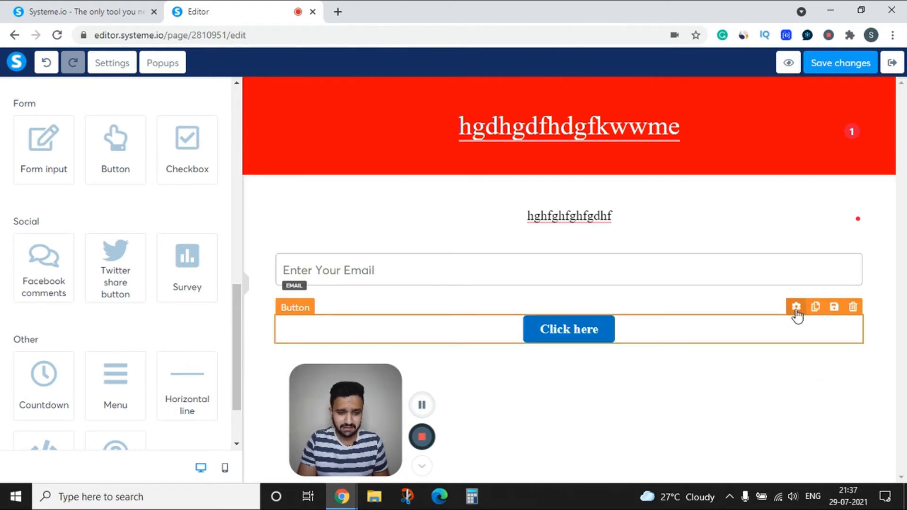
{"action": "left_click", "coordinate": [796, 307]}
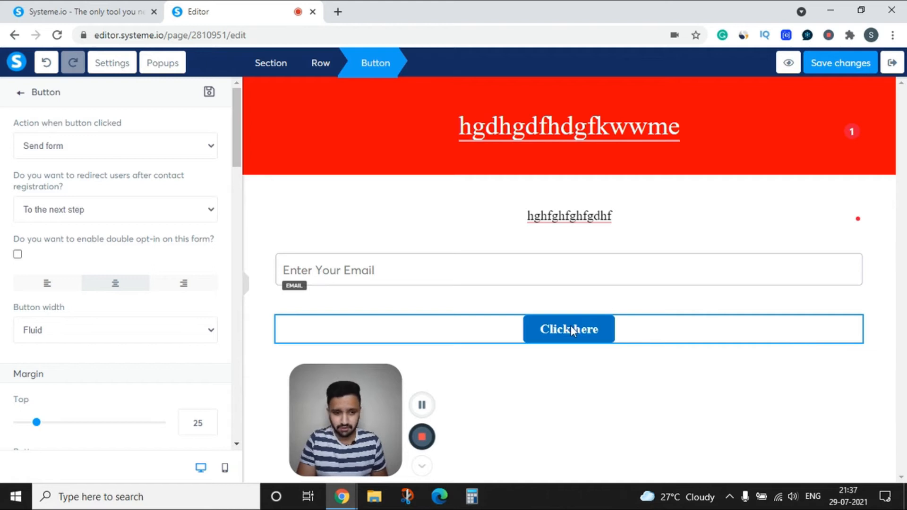
{"action": "left_click", "coordinate": [597, 348]}
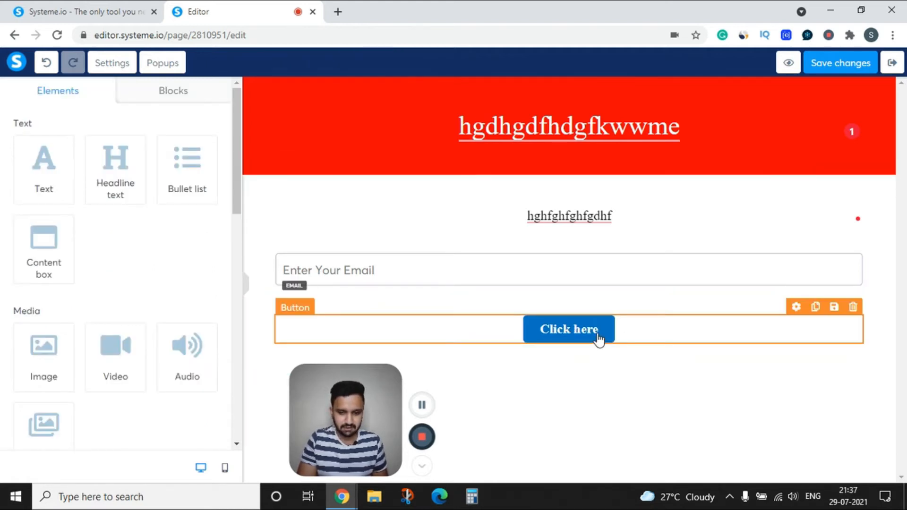
{"action": "left_click", "coordinate": [598, 338]}
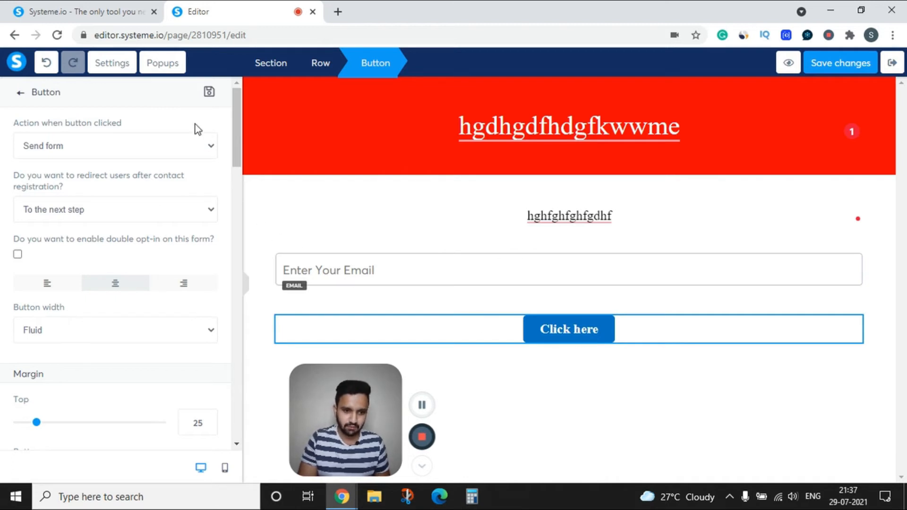
Keep Send form as the button's action, check the email field, then deselect it
{"action": "left_click", "coordinate": [212, 146]}
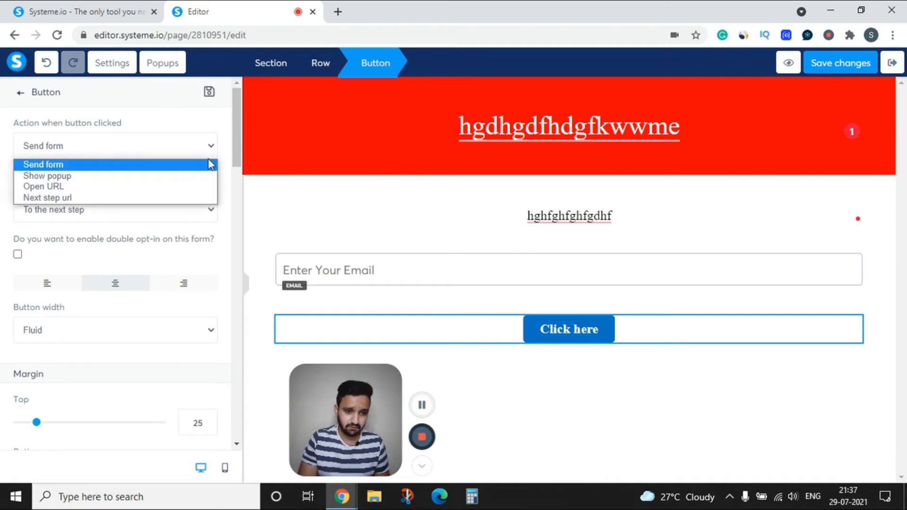
{"action": "left_click", "coordinate": [184, 164]}
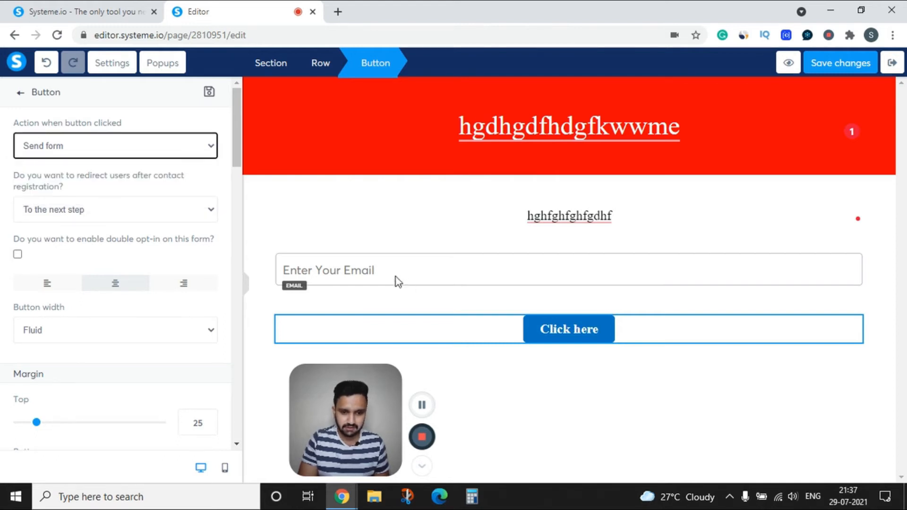
{"action": "left_click", "coordinate": [569, 268]}
{"action": "left_click", "coordinate": [572, 268]}
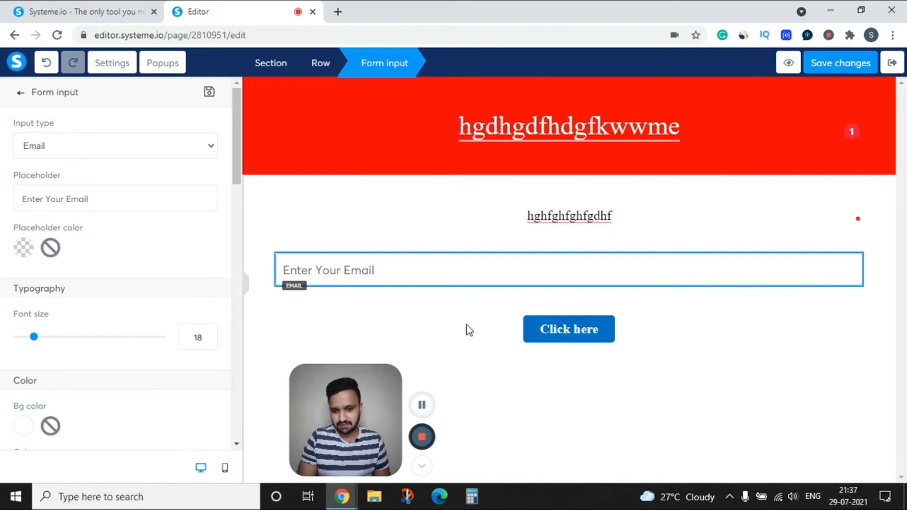
{"action": "left_click", "coordinate": [821, 410]}
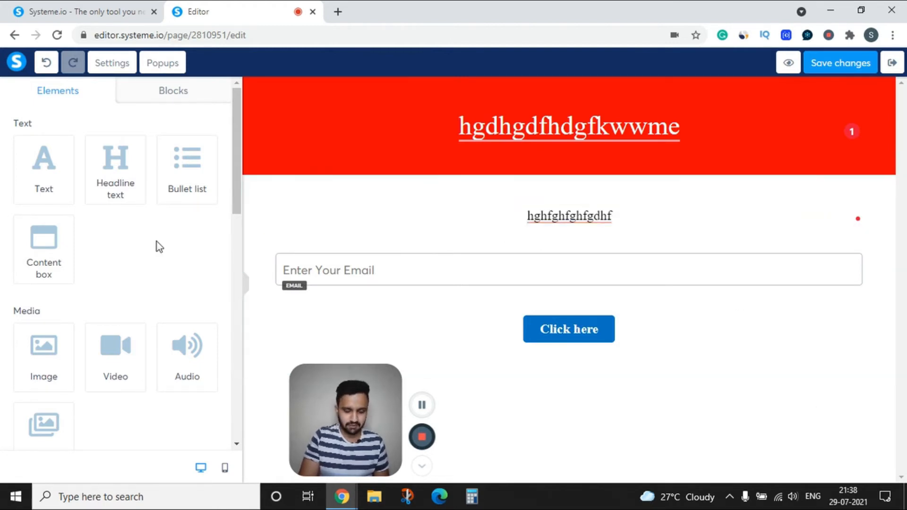
Insert a Video block with a sample YouTube clip below the paragraph and open its row settings
{"action": "scroll", "coordinate": [157, 241], "scroll_direction": "down", "scroll_amount": 2}
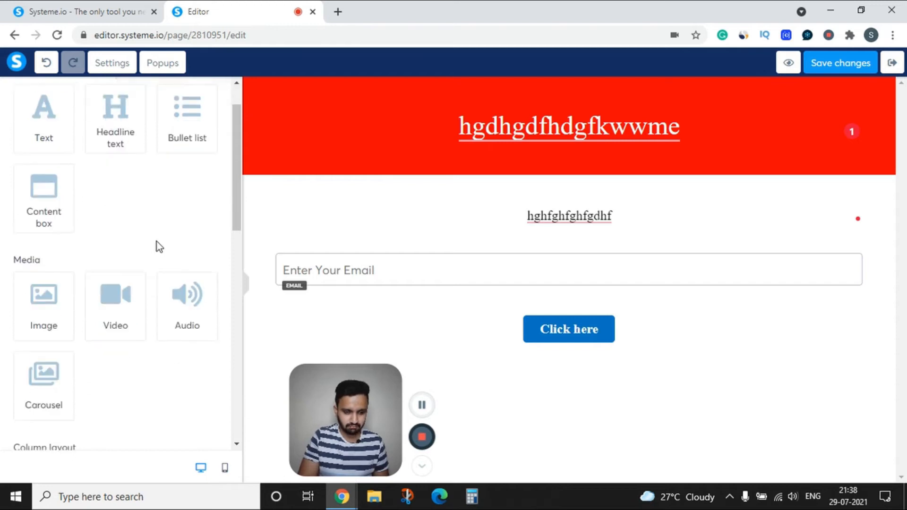
{"action": "left_click_drag", "start_coordinate": [113, 251], "coordinate": [572, 211]}
{"action": "left_click_drag", "start_coordinate": [573, 211], "coordinate": [574, 212]}
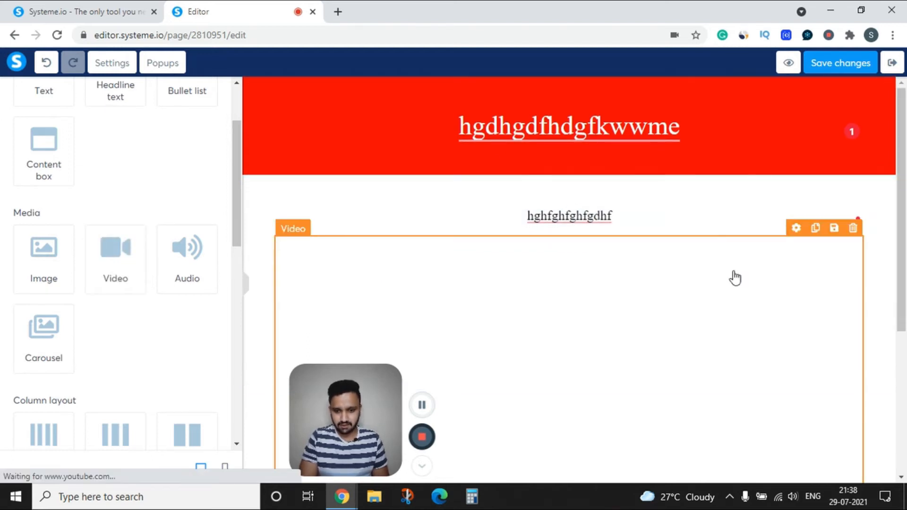
{"action": "scroll", "coordinate": [904, 282], "scroll_direction": "down", "scroll_amount": 1}
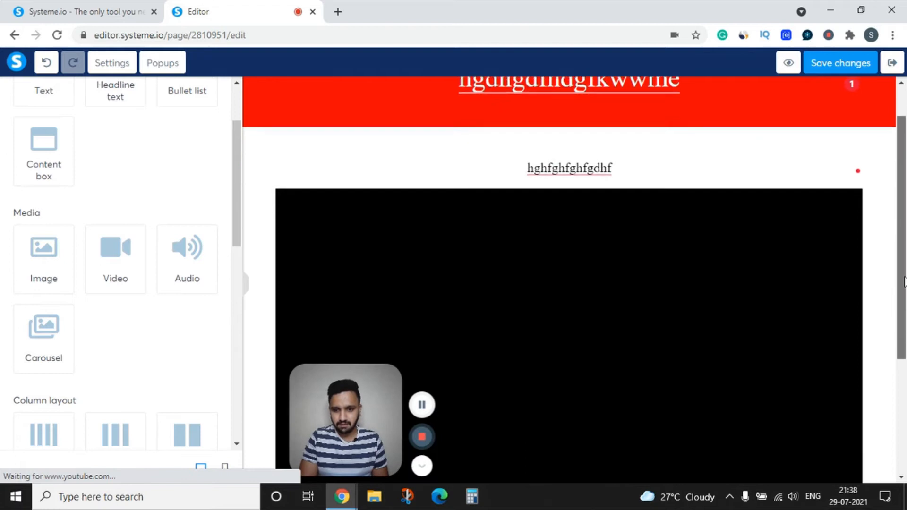
{"action": "left_click_drag", "start_coordinate": [904, 282], "coordinate": [904, 293]}
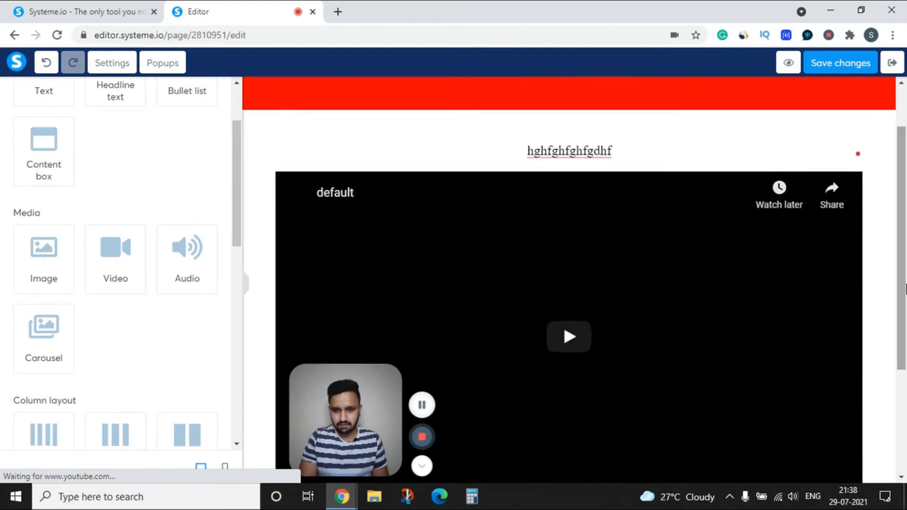
{"action": "left_click", "coordinate": [276, 205]}
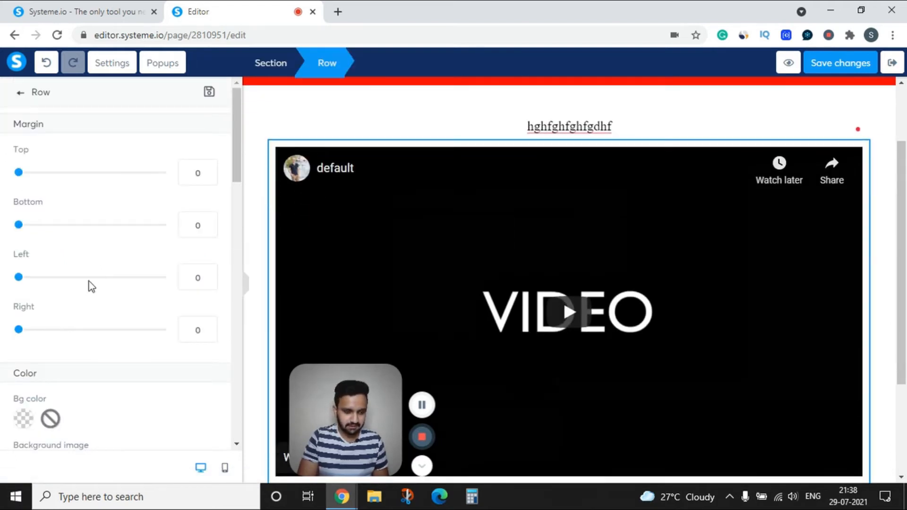
Give the video's row side padding of 192 to narrow and center the clip
{"action": "scroll", "coordinate": [89, 281], "scroll_direction": "down", "scroll_amount": 9}
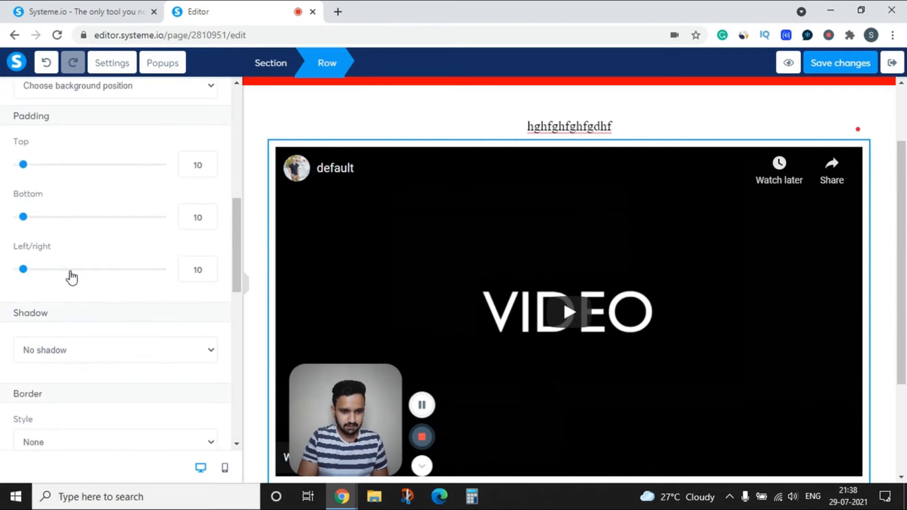
{"action": "left_click", "coordinate": [70, 271]}
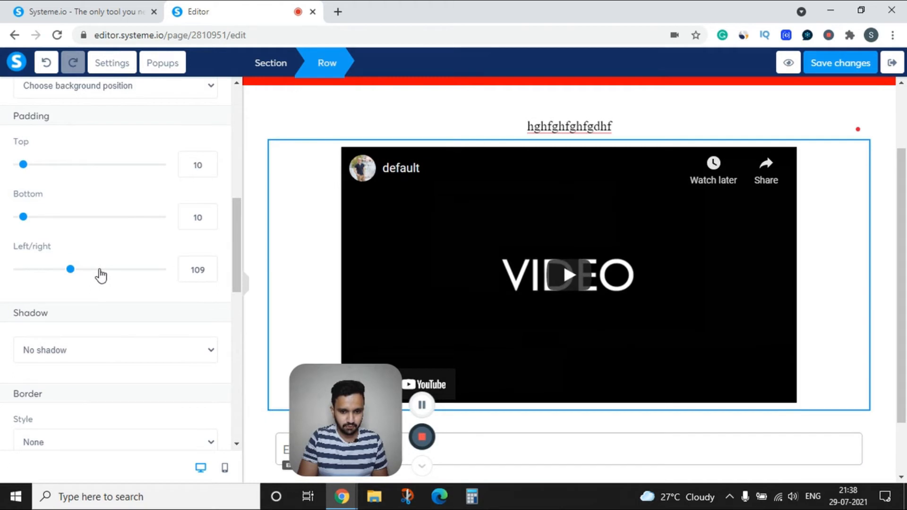
{"action": "left_click", "coordinate": [108, 270]}
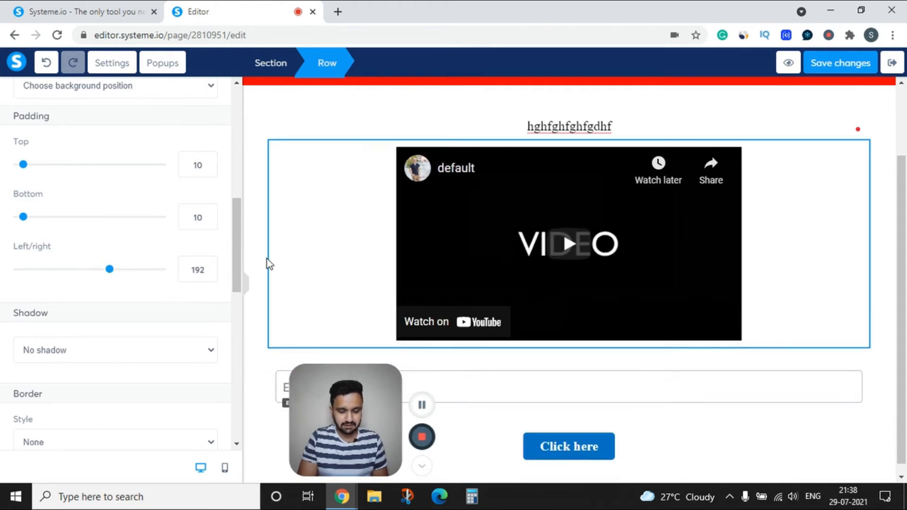
{"action": "left_click", "coordinate": [312, 259]}
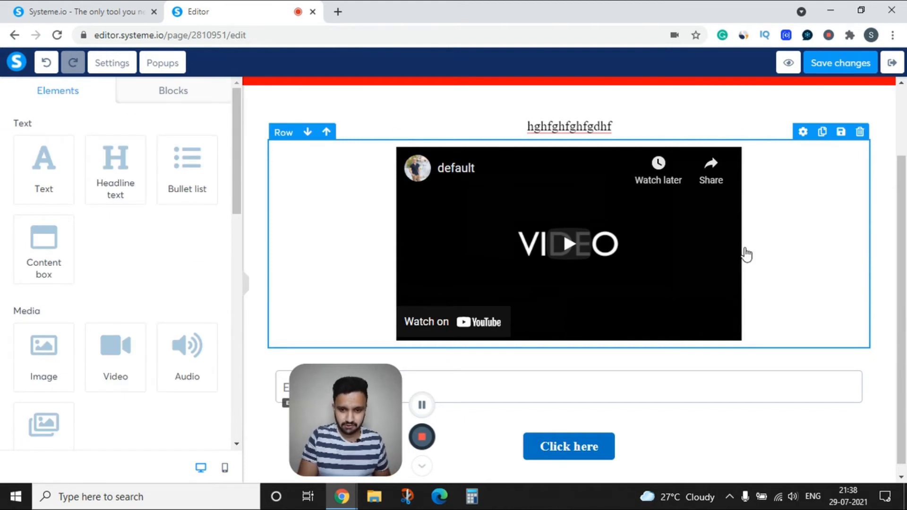
{"action": "left_click", "coordinate": [635, 234]}
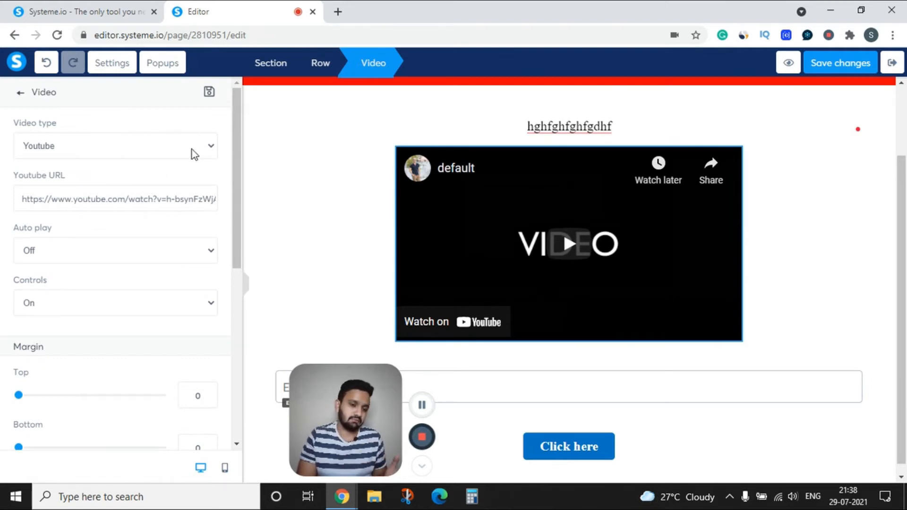
{"action": "left_click", "coordinate": [205, 149]}
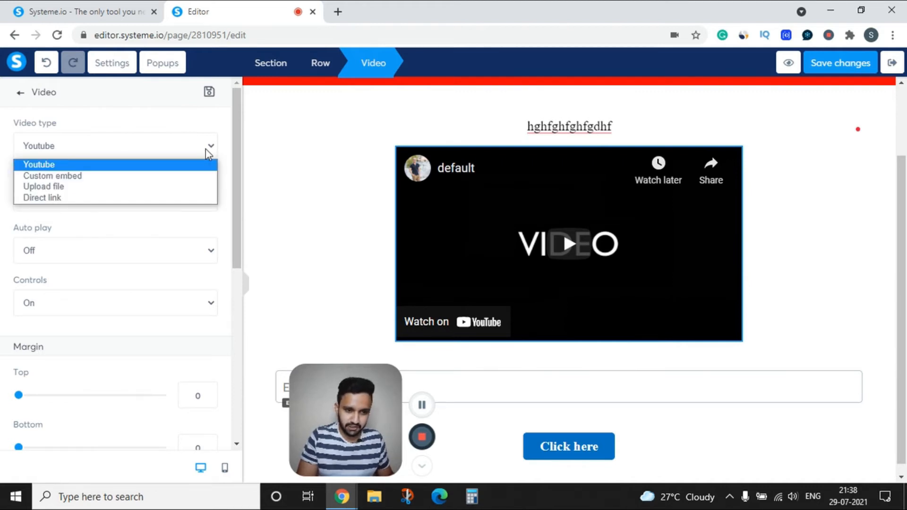
{"action": "left_click", "coordinate": [203, 153]}
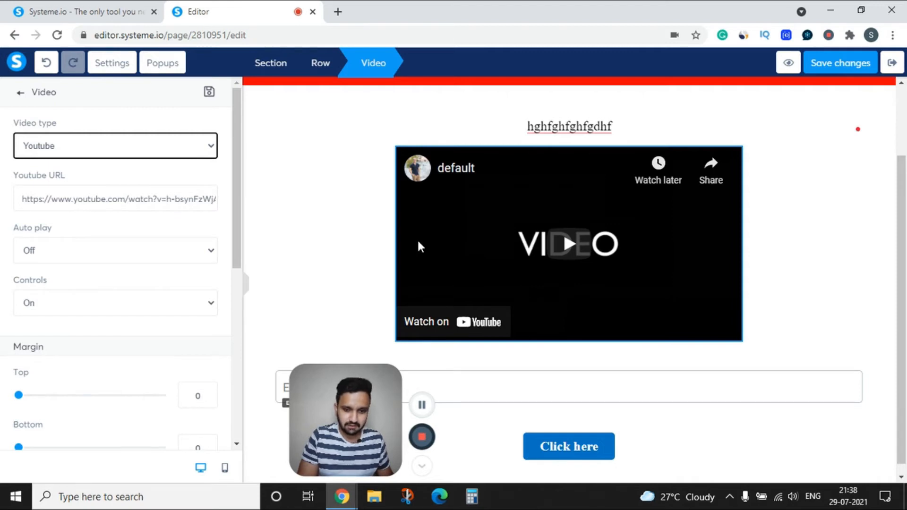
{"action": "left_click", "coordinate": [211, 151]}
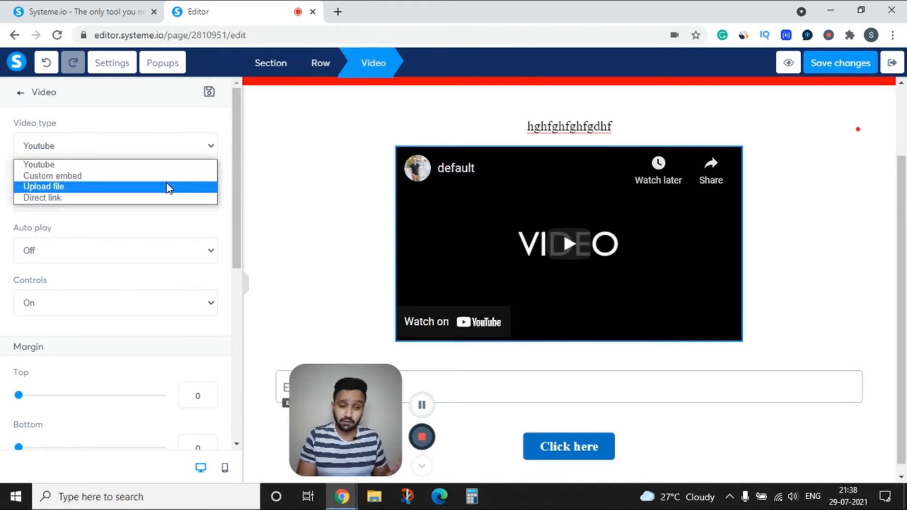
{"action": "left_click", "coordinate": [229, 160]}
{"action": "scroll", "coordinate": [66, 363], "scroll_direction": "down", "scroll_amount": 7}
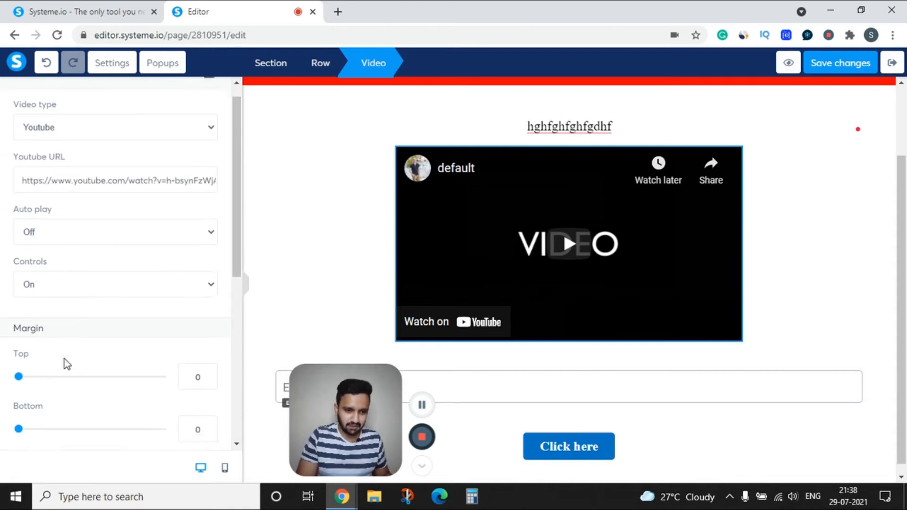
{"action": "left_click", "coordinate": [323, 271]}
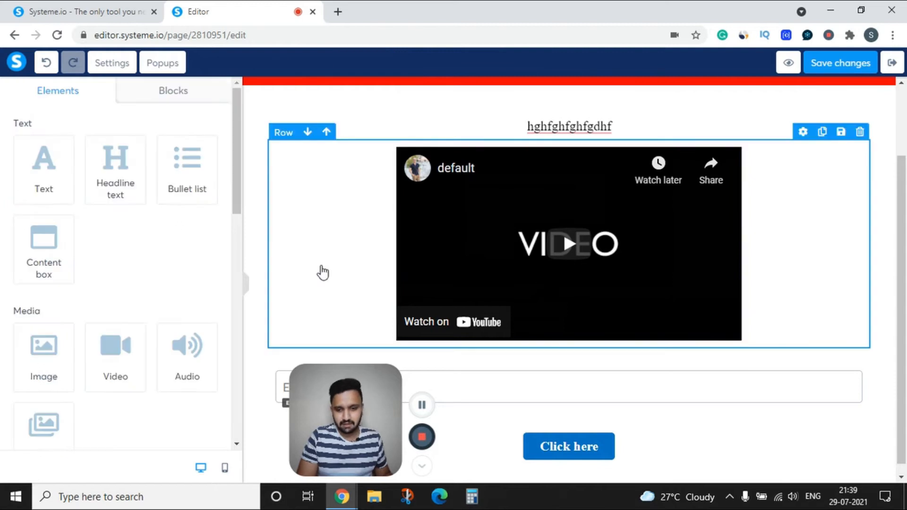
Delete the unused Popup №1 and save the page changes
{"action": "left_click", "coordinate": [839, 66]}
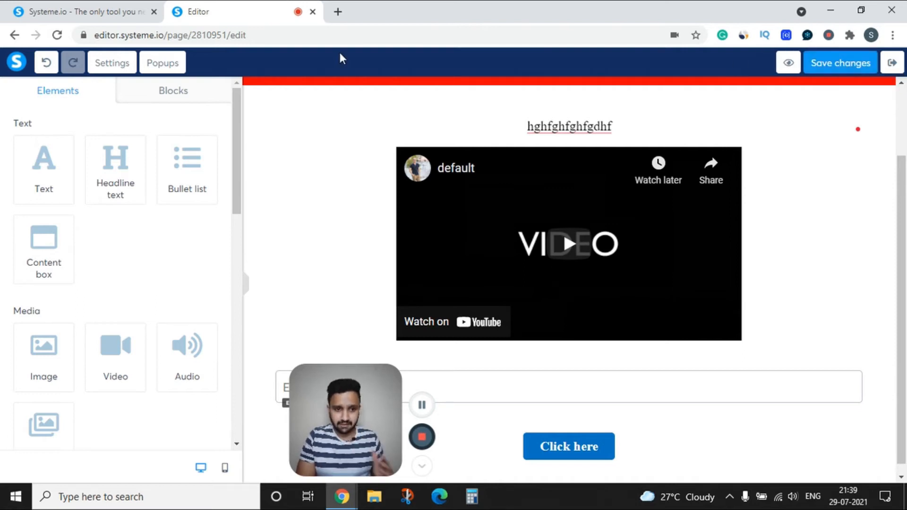
{"action": "left_click", "coordinate": [155, 66]}
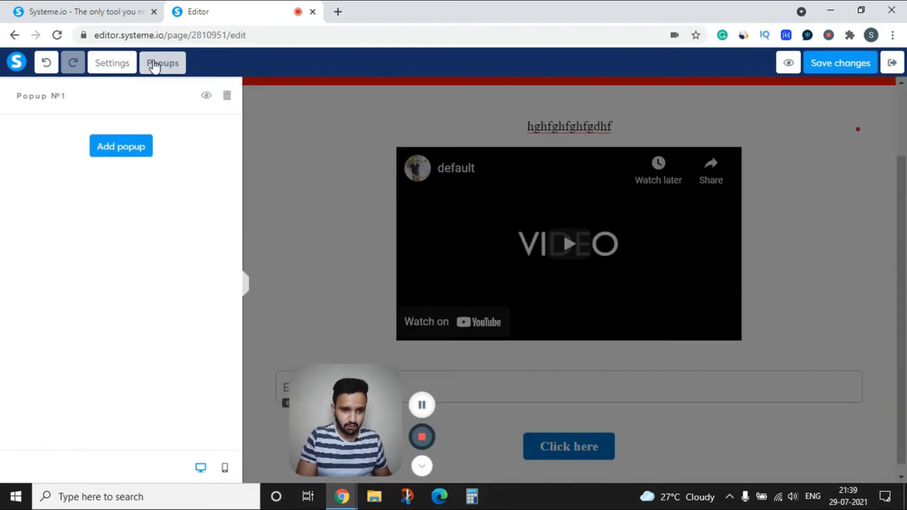
{"action": "left_click", "coordinate": [156, 64]}
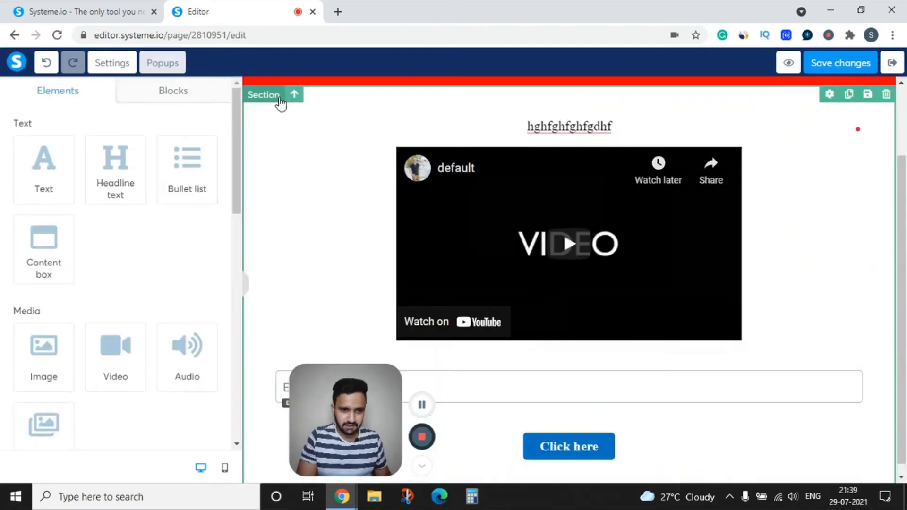
{"action": "left_click", "coordinate": [178, 64]}
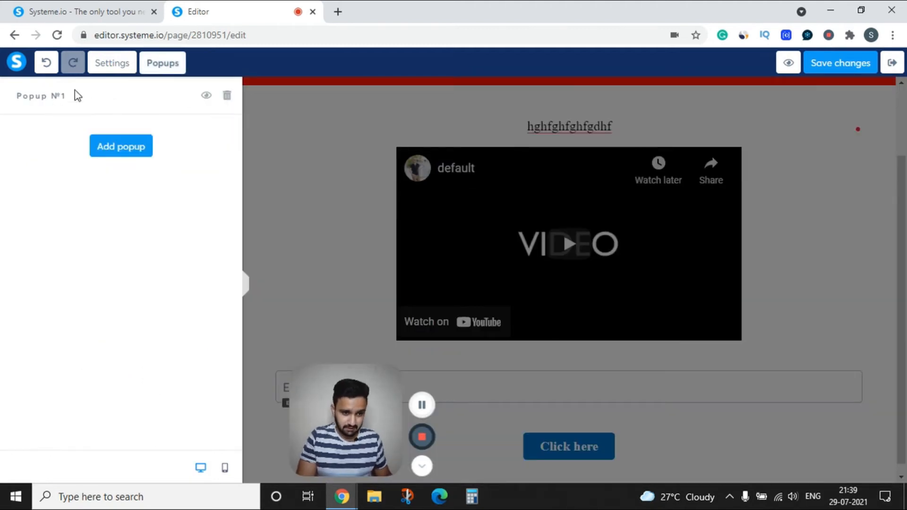
{"action": "left_click", "coordinate": [227, 98]}
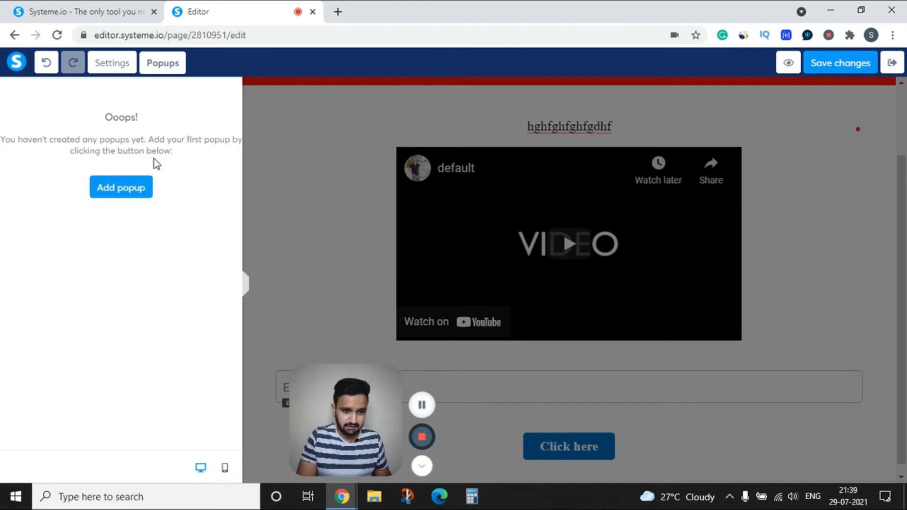
{"action": "left_click", "coordinate": [269, 165]}
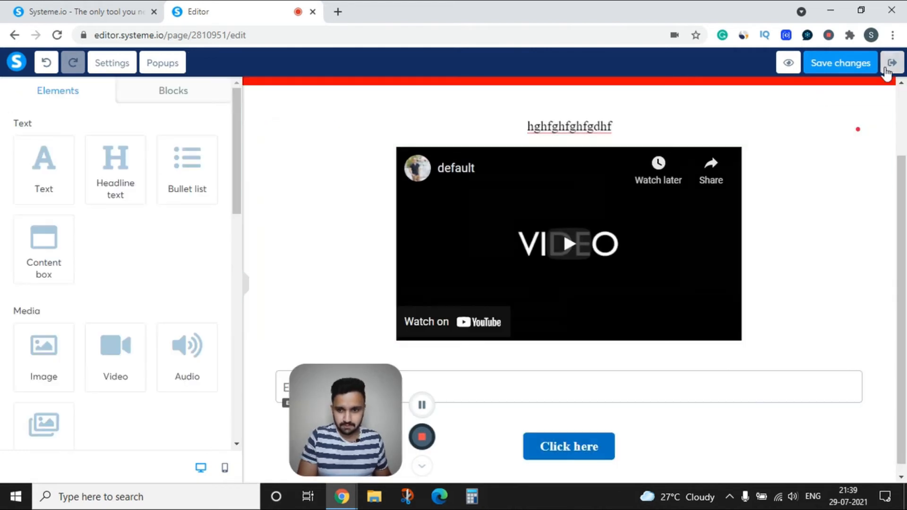
{"action": "left_click", "coordinate": [844, 66]}
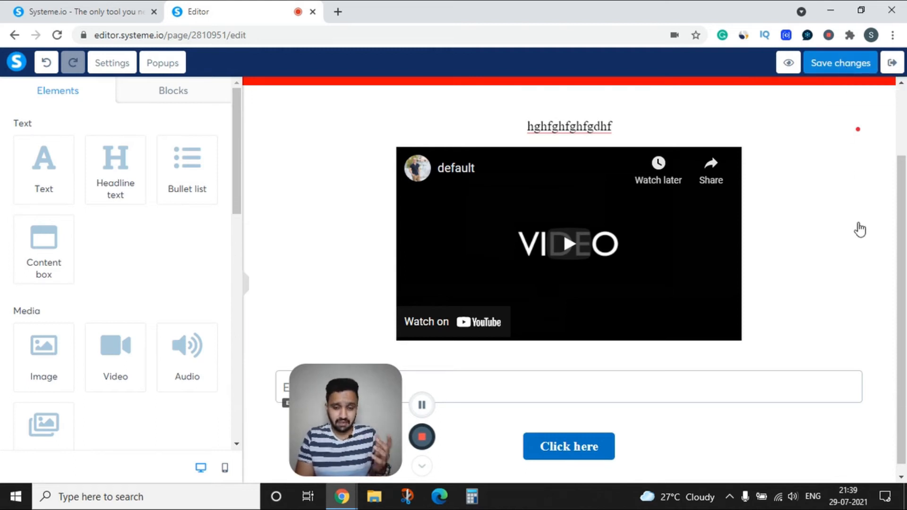
Open a live preview of the squeeze page
{"action": "scroll", "coordinate": [861, 233], "scroll_direction": "up", "scroll_amount": 2}
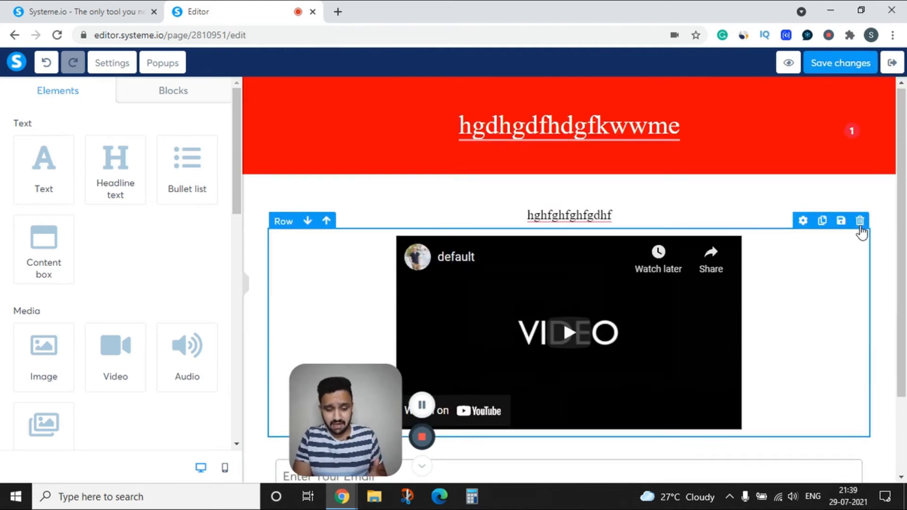
{"action": "scroll", "coordinate": [860, 231], "scroll_direction": "down", "scroll_amount": 2}
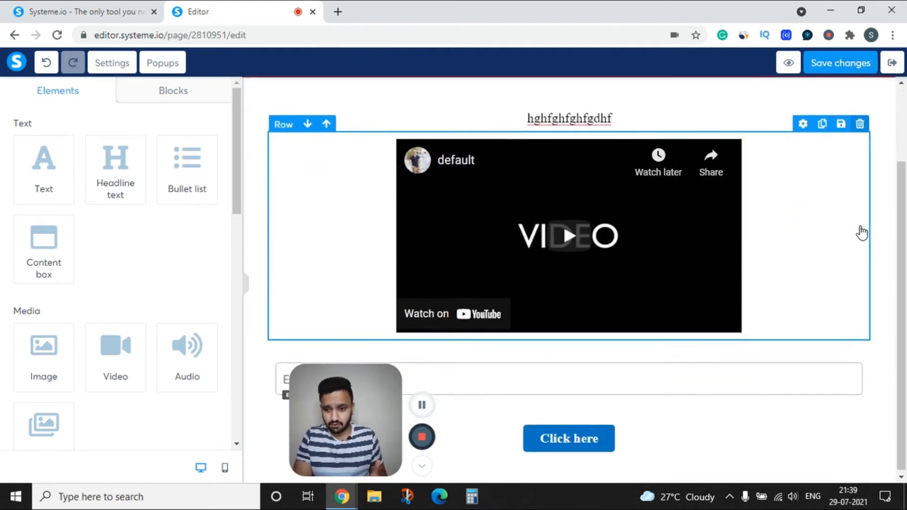
{"action": "left_click", "coordinate": [788, 65]}
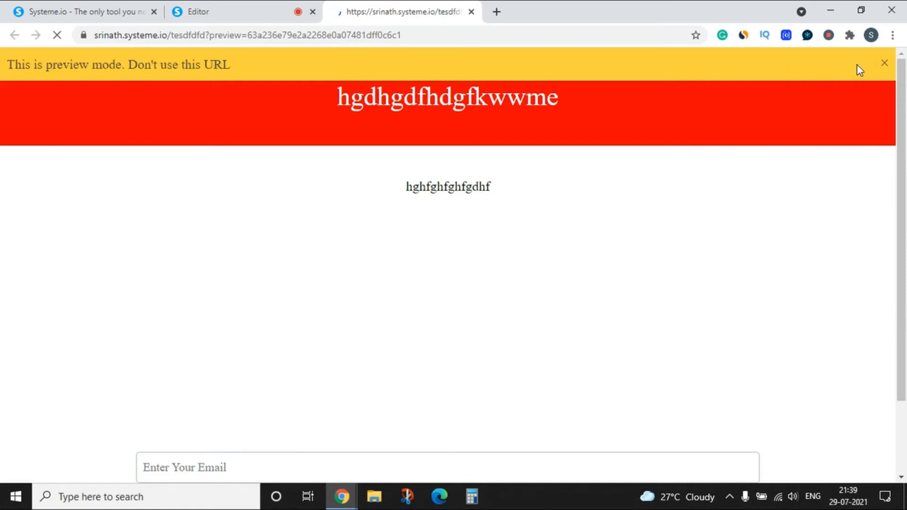
Dismiss the preview-mode notice and scroll through the previewed squeeze page
{"action": "left_click", "coordinate": [885, 63]}
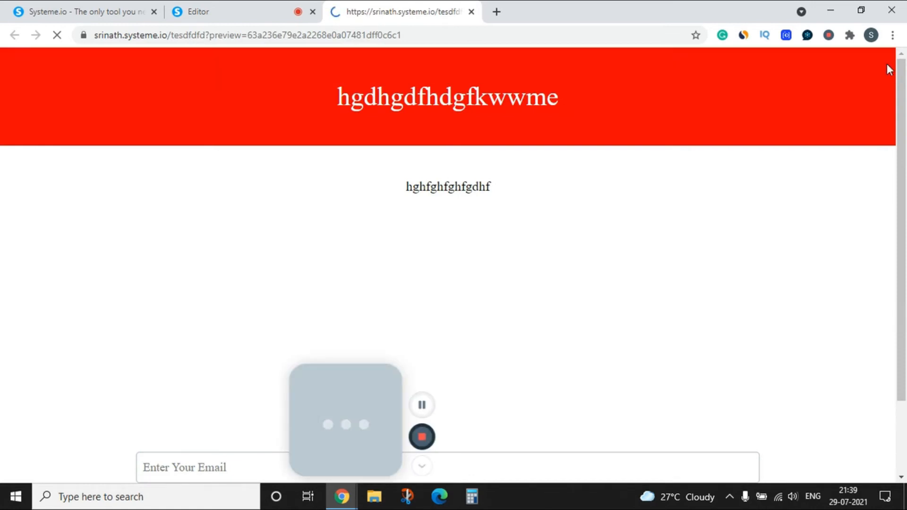
{"action": "left_click_drag", "start_coordinate": [349, 400], "coordinate": [99, 348]}
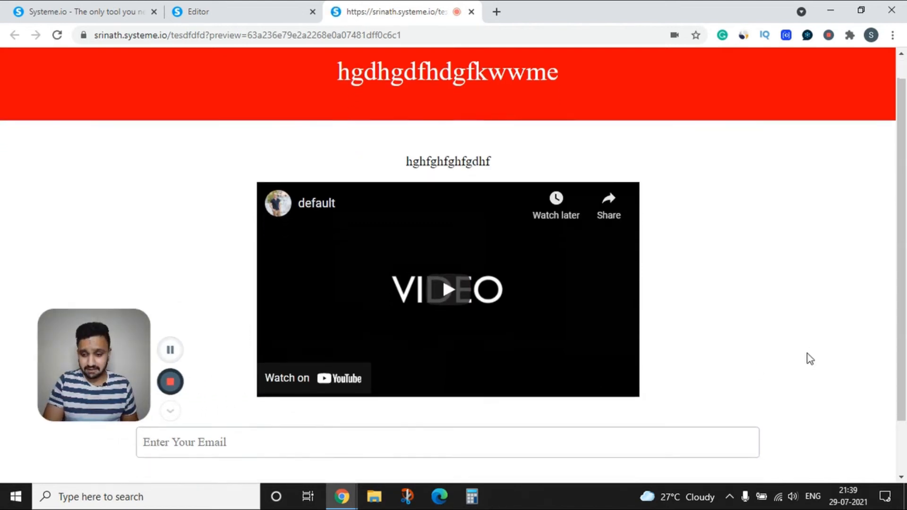
{"action": "scroll", "coordinate": [810, 359], "scroll_direction": "down", "scroll_amount": 2}
{"action": "scroll", "coordinate": [808, 359], "scroll_direction": "up", "scroll_amount": 2}
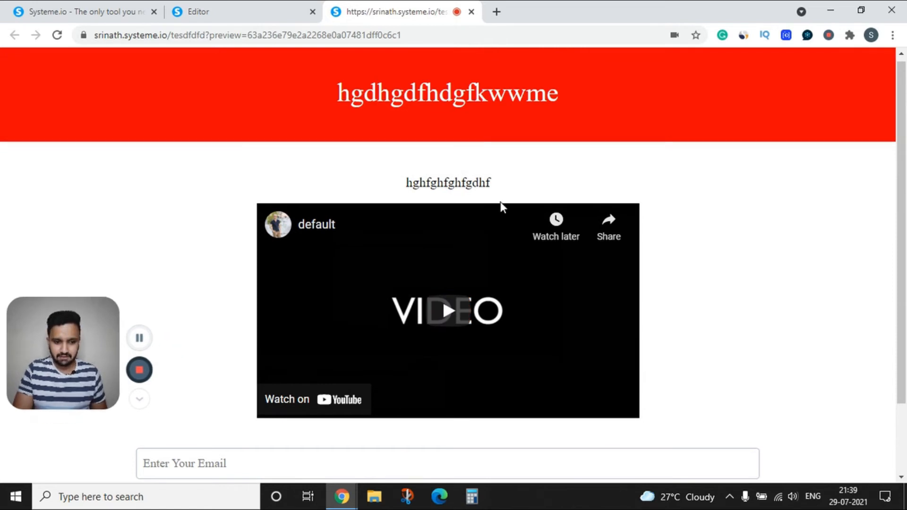
{"action": "scroll", "coordinate": [779, 222], "scroll_direction": "down", "scroll_amount": 2}
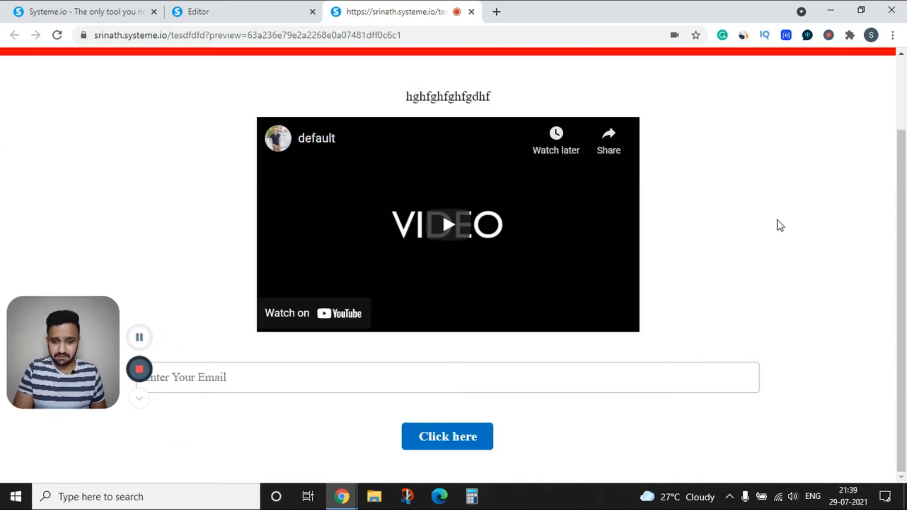
{"action": "left_click_drag", "start_coordinate": [63, 352], "coordinate": [871, 218]}
Enter a sample email address in the preview's Email field, then return to the editor
{"action": "left_click", "coordinate": [356, 381]}
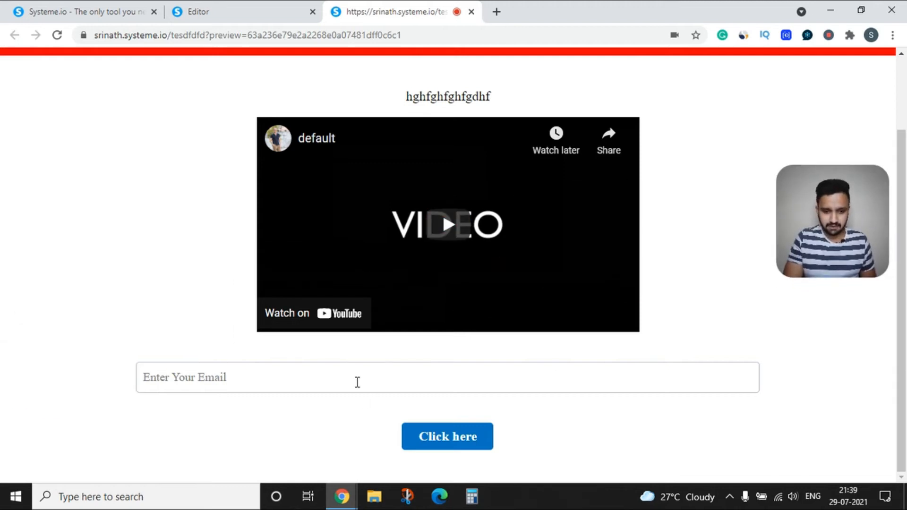
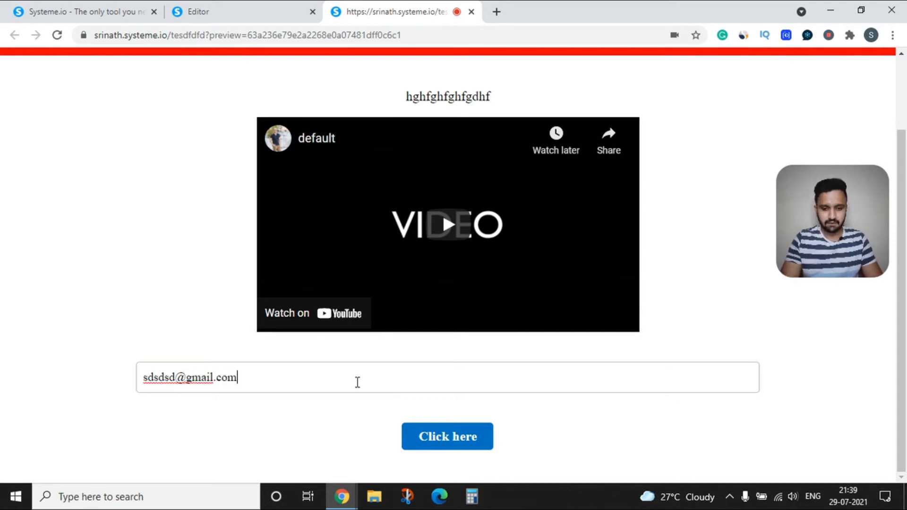
{"action": "left_click", "coordinate": [412, 431]}
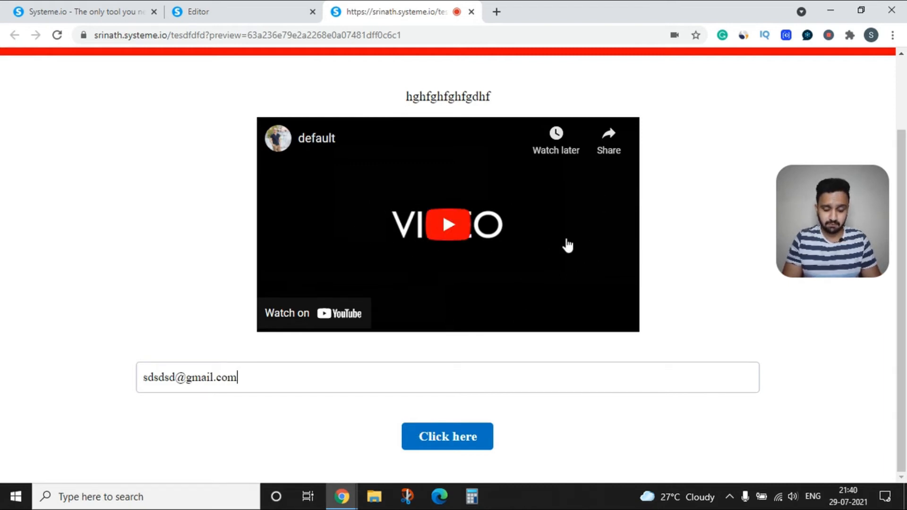
{"action": "scroll", "coordinate": [170, 190], "scroll_direction": "up", "scroll_amount": 2}
{"action": "scroll", "coordinate": [170, 190], "scroll_direction": "down", "scroll_amount": 2}
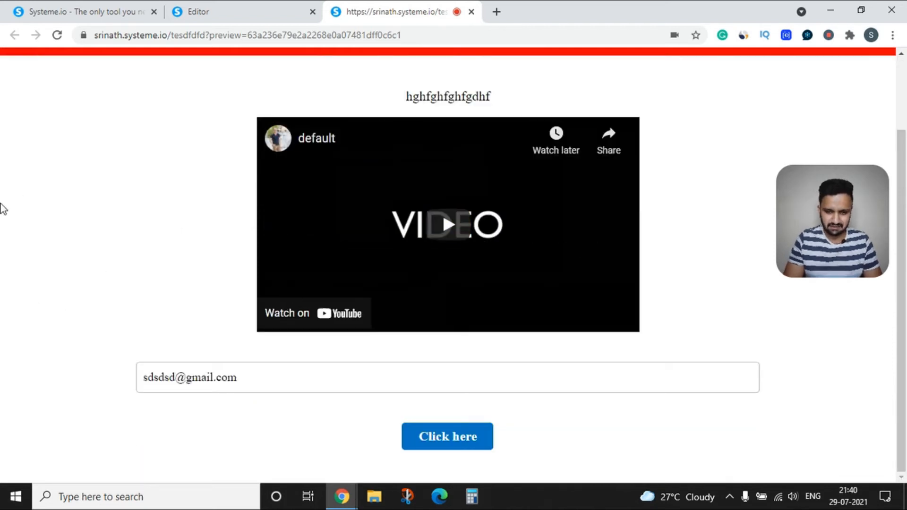
{"action": "left_click", "coordinate": [229, 6]}
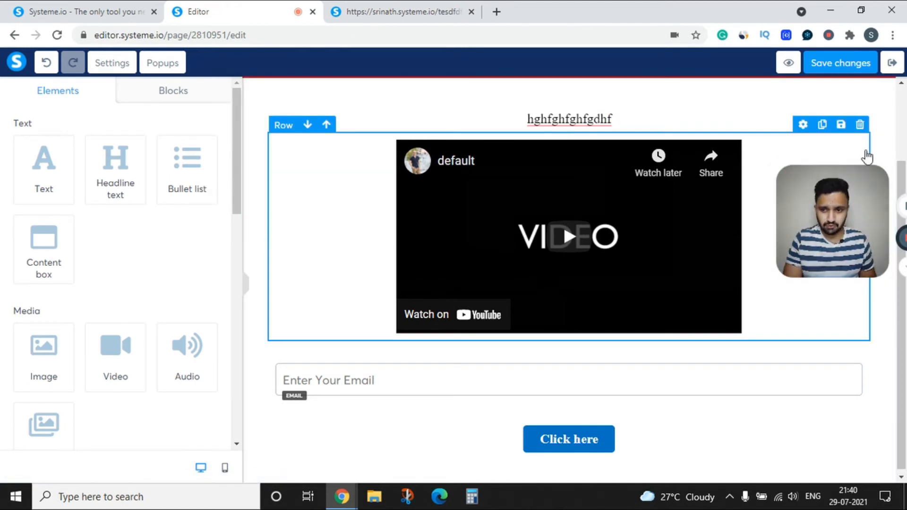
Leave the page editor, go to the Thank You step, and start a new funnel step
{"action": "left_click", "coordinate": [899, 70]}
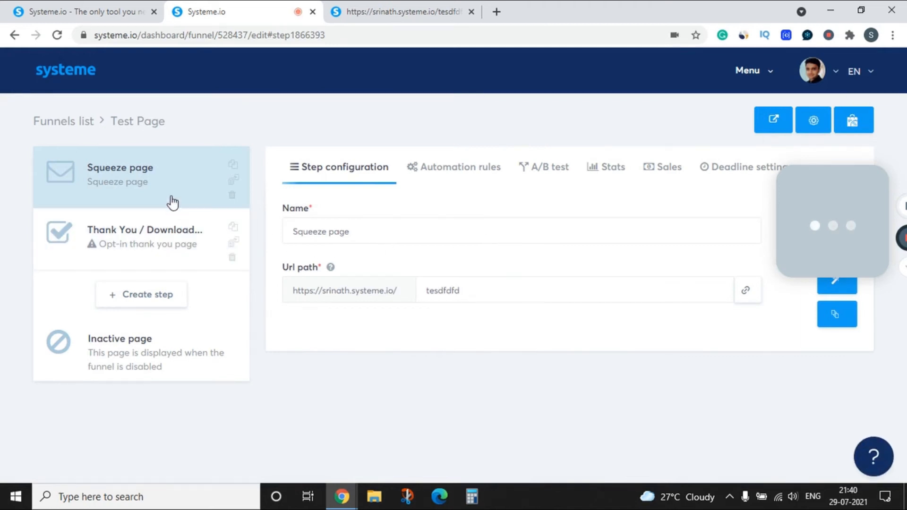
{"action": "left_click", "coordinate": [140, 245]}
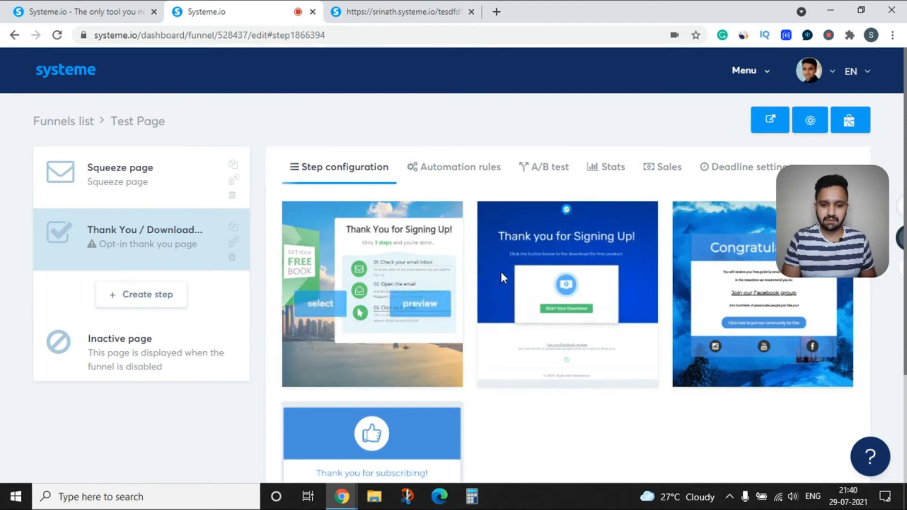
{"action": "mouse_move", "coordinate": [502, 276]}
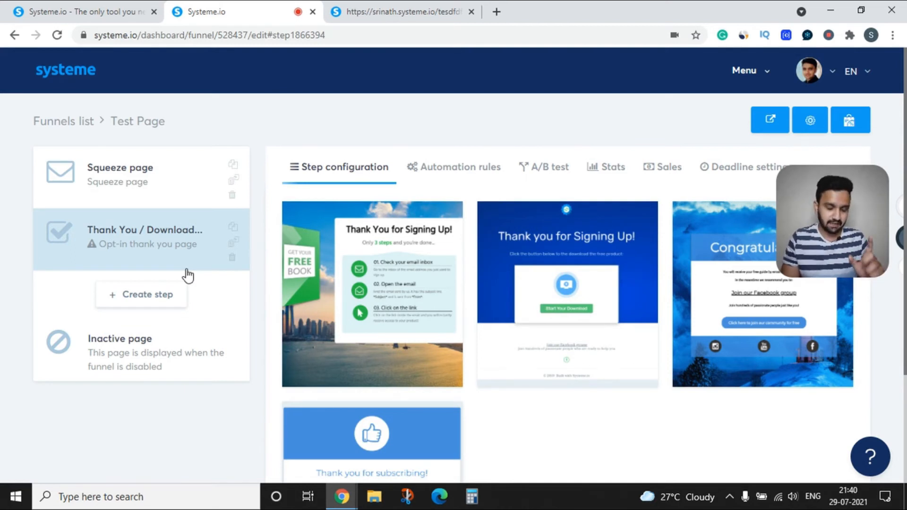
{"action": "left_click", "coordinate": [162, 301]}
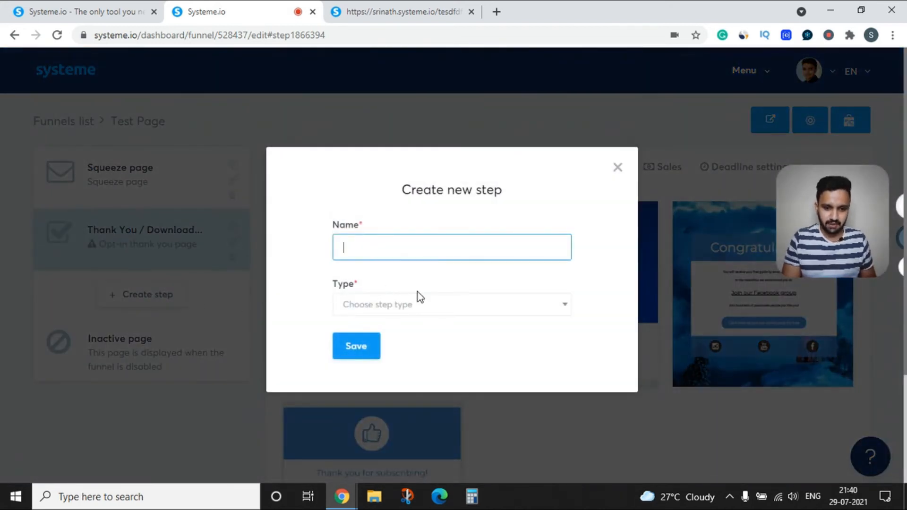
Browse the full list of step types, then dismiss the Create new step dialog unchanged
{"action": "left_click", "coordinate": [452, 316]}
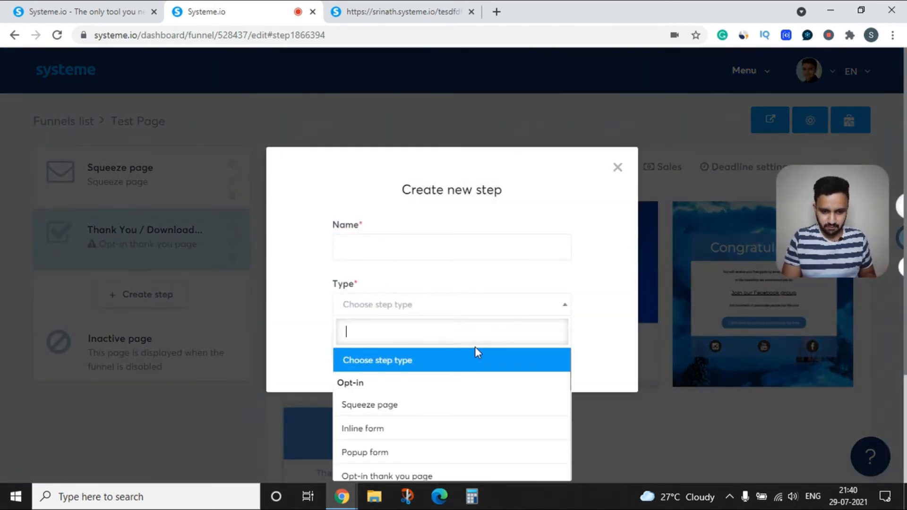
{"action": "scroll", "coordinate": [558, 284], "scroll_direction": "down", "scroll_amount": 2}
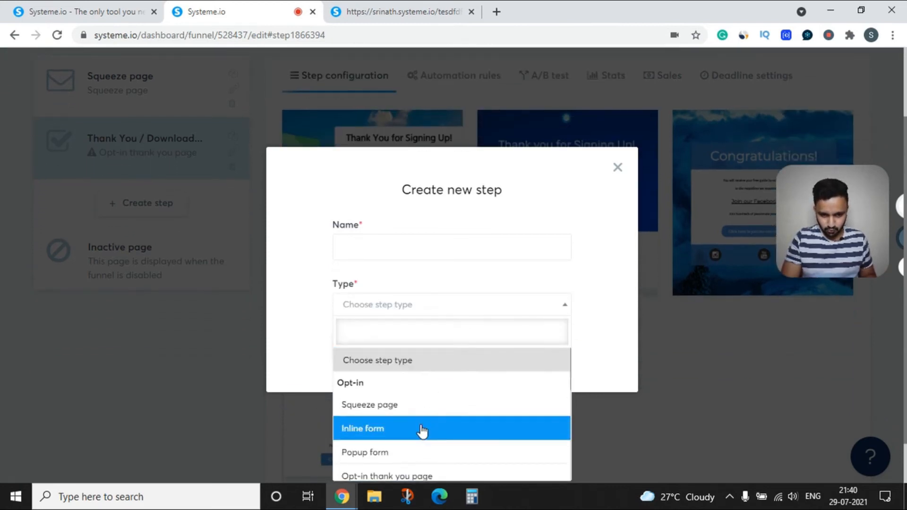
{"action": "scroll", "coordinate": [421, 430], "scroll_direction": "down", "scroll_amount": 3}
{"action": "scroll", "coordinate": [422, 430], "scroll_direction": "down", "scroll_amount": 2}
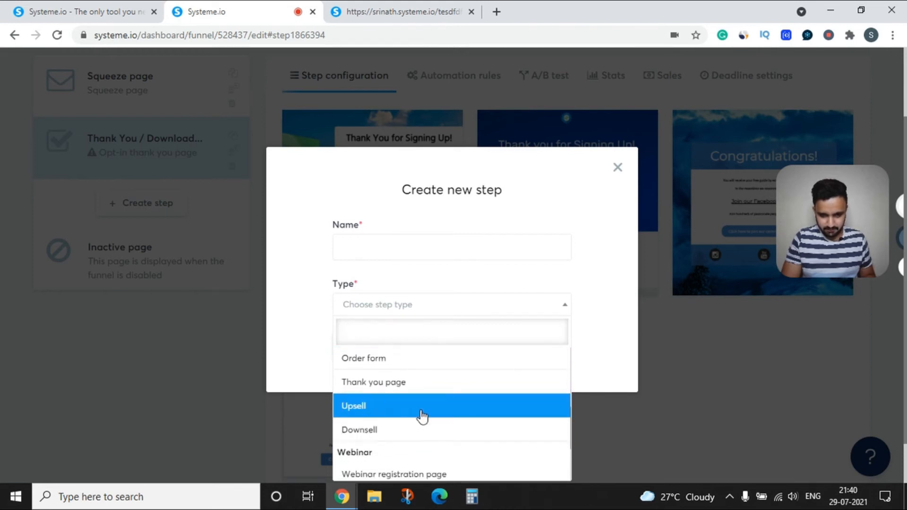
{"action": "scroll", "coordinate": [428, 431], "scroll_direction": "down", "scroll_amount": 3}
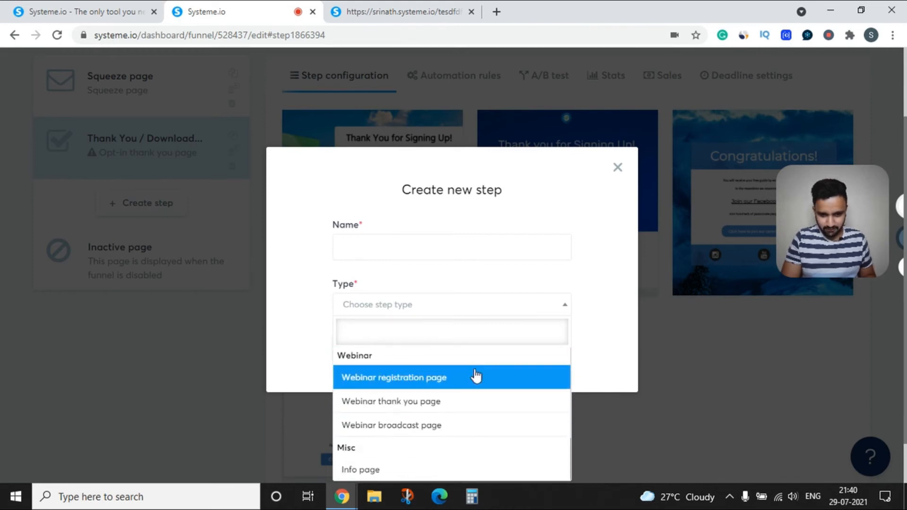
{"action": "left_click", "coordinate": [625, 174]}
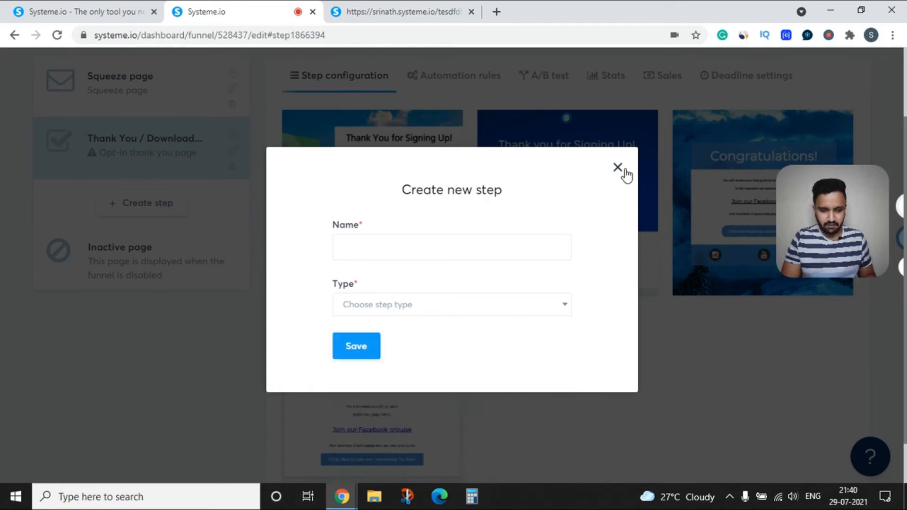
{"action": "left_click", "coordinate": [618, 168]}
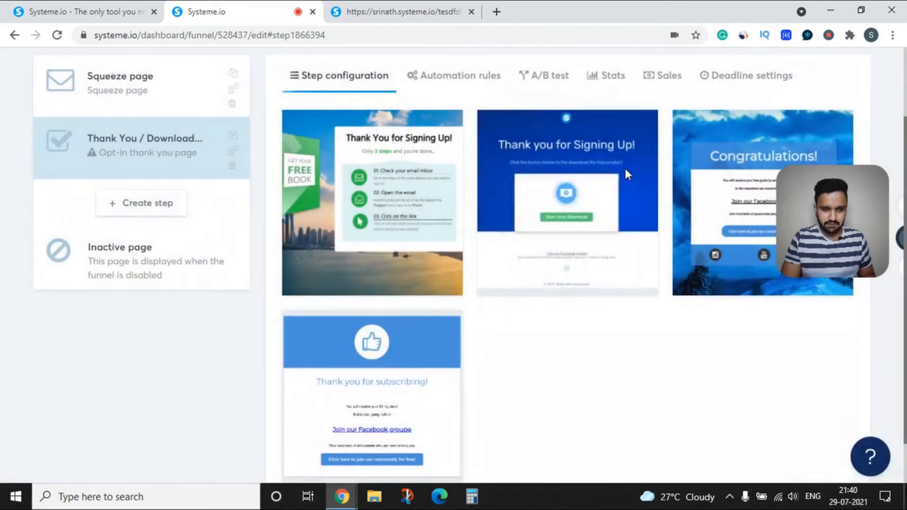
Review the Thank You step's Automation rules and A/B test panels
{"action": "left_click", "coordinate": [466, 78]}
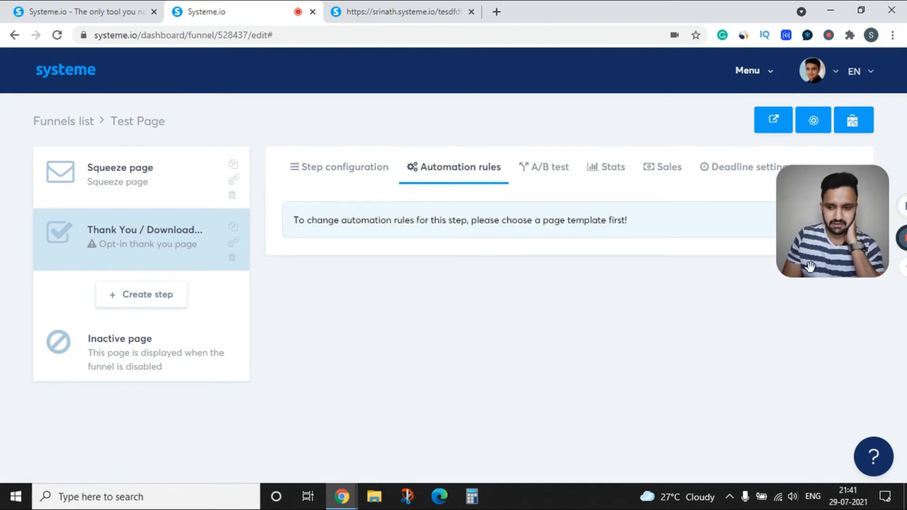
{"action": "left_click_drag", "start_coordinate": [825, 249], "coordinate": [815, 339]}
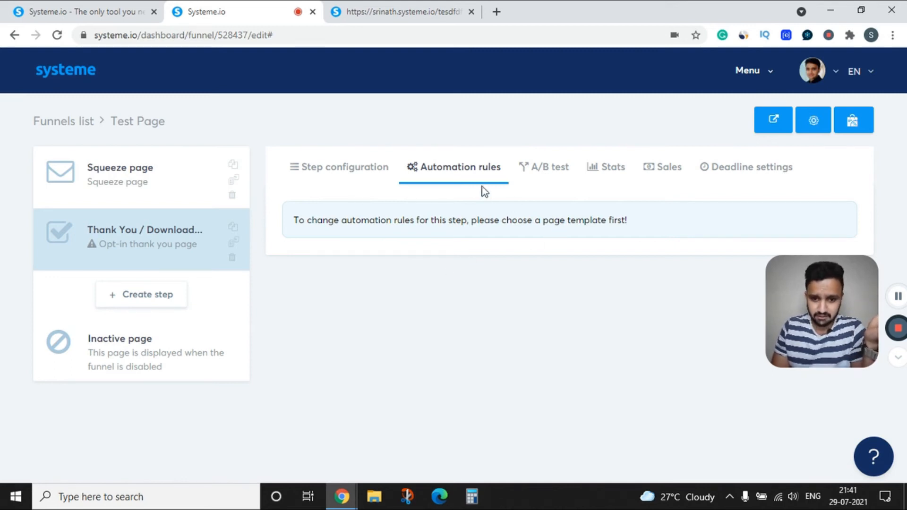
{"action": "left_click", "coordinate": [536, 177]}
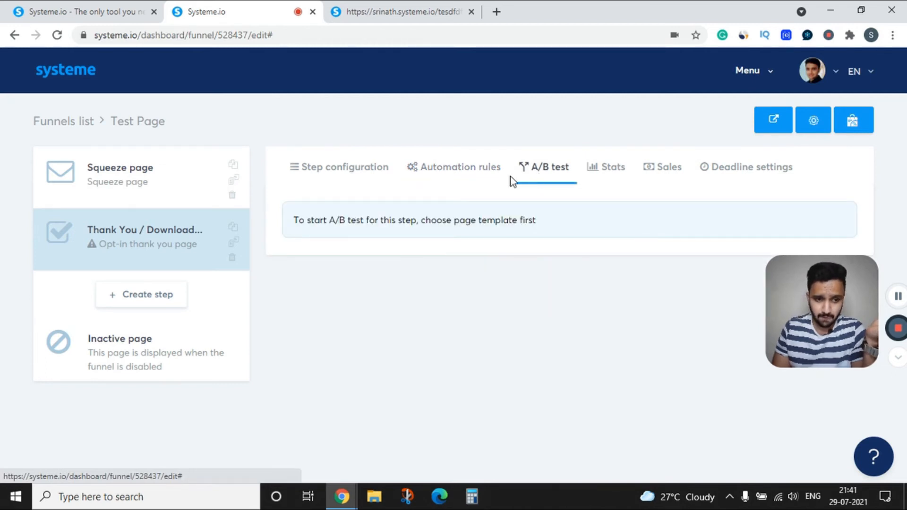
Check the Squeeze page step's A/B test, Stats, Sales and Deadline settings panels
{"action": "left_click", "coordinate": [189, 181]}
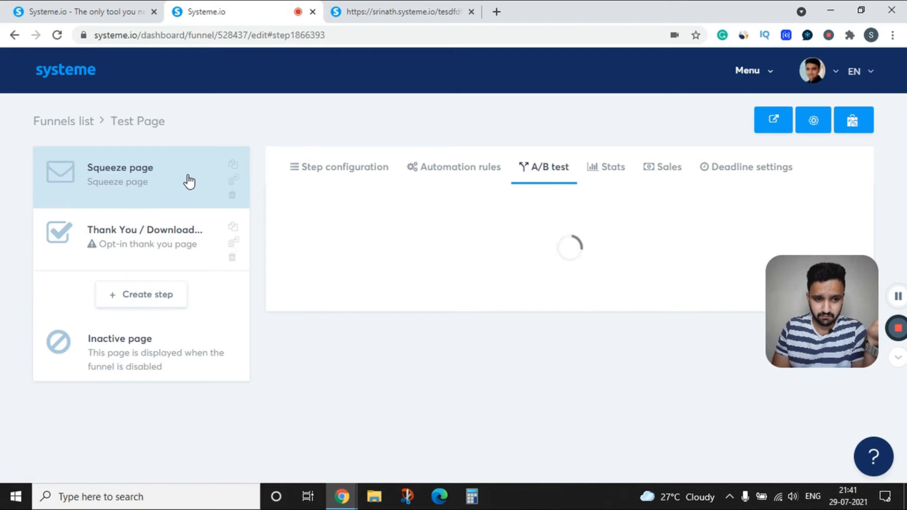
{"action": "left_click", "coordinate": [566, 176]}
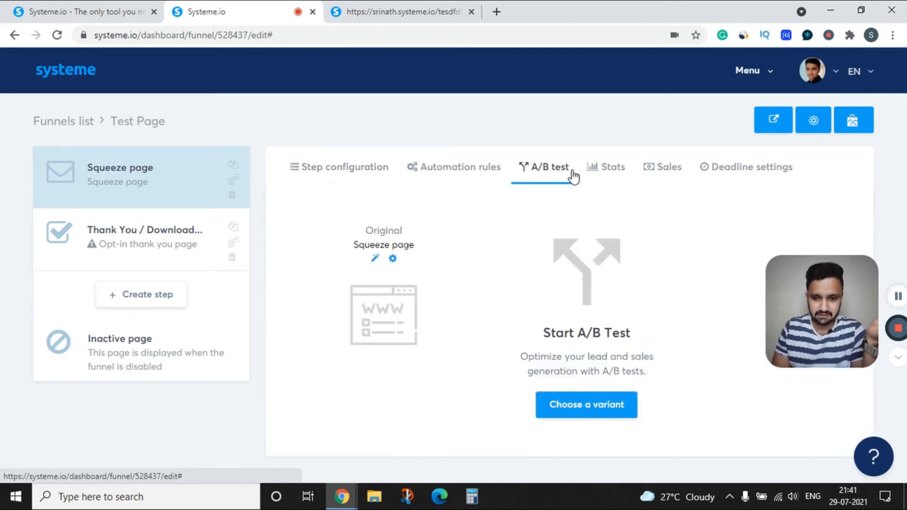
{"action": "left_click", "coordinate": [603, 174]}
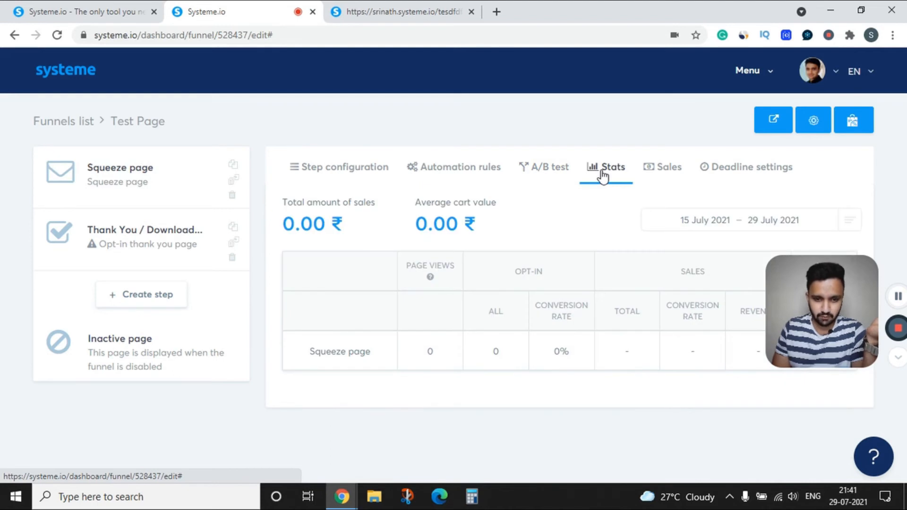
{"action": "mouse_move", "coordinate": [431, 283]}
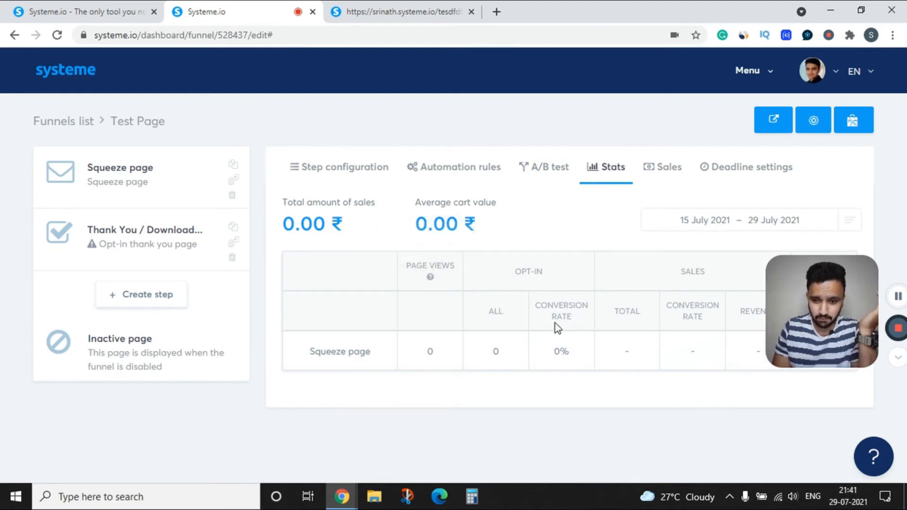
{"action": "left_click", "coordinate": [670, 168]}
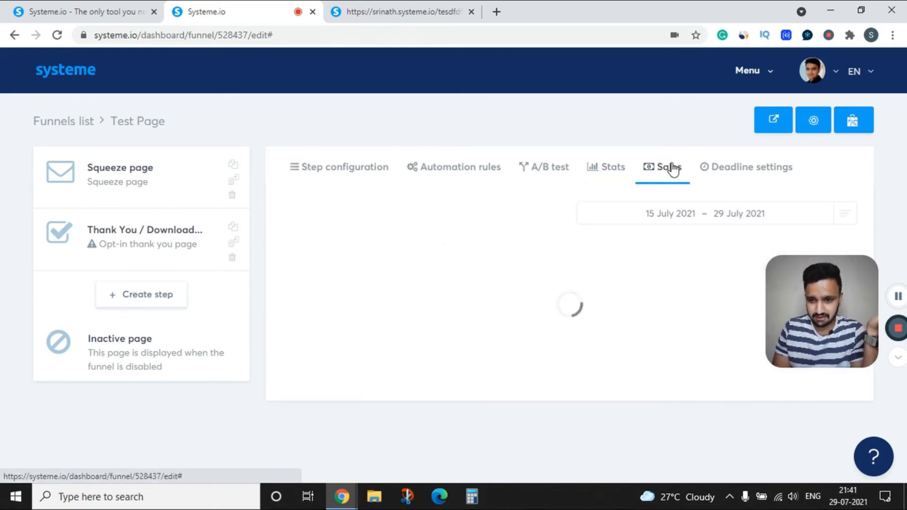
{"action": "left_click", "coordinate": [737, 173]}
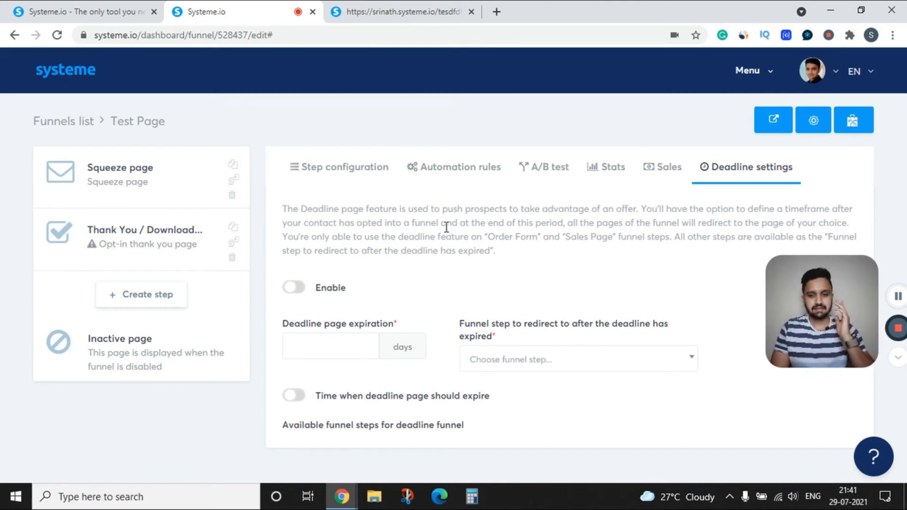
{"action": "left_click", "coordinate": [756, 83]}
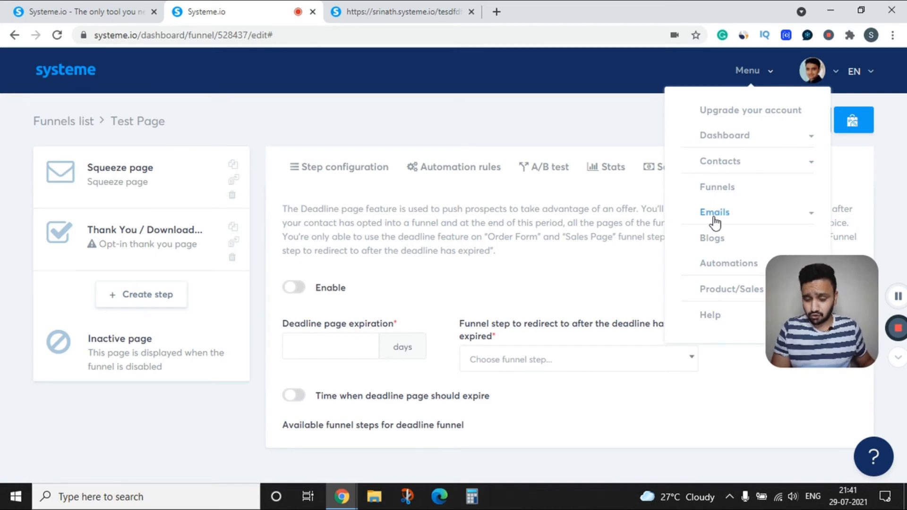
Go to the Contacts list through the Menu's Emails and Contacts sections, glancing at the preview tab
{"action": "left_click", "coordinate": [784, 219]}
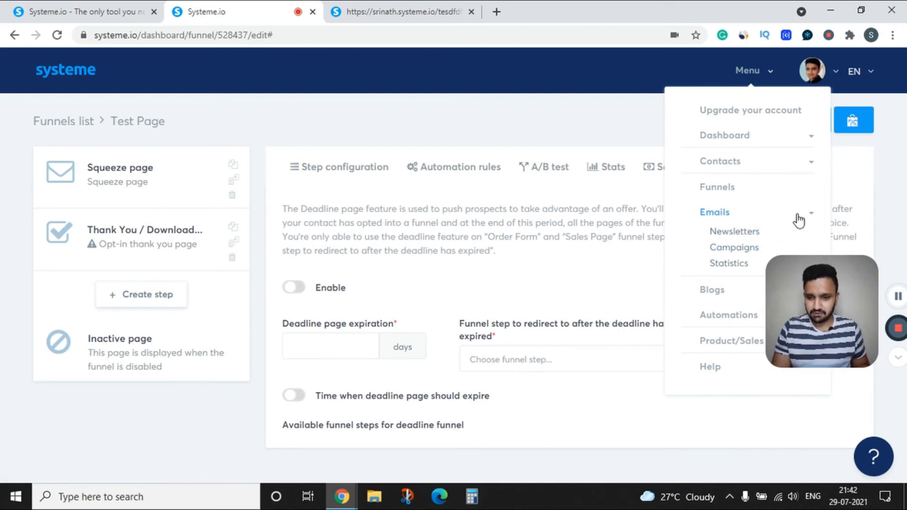
{"action": "left_click", "coordinate": [734, 165]}
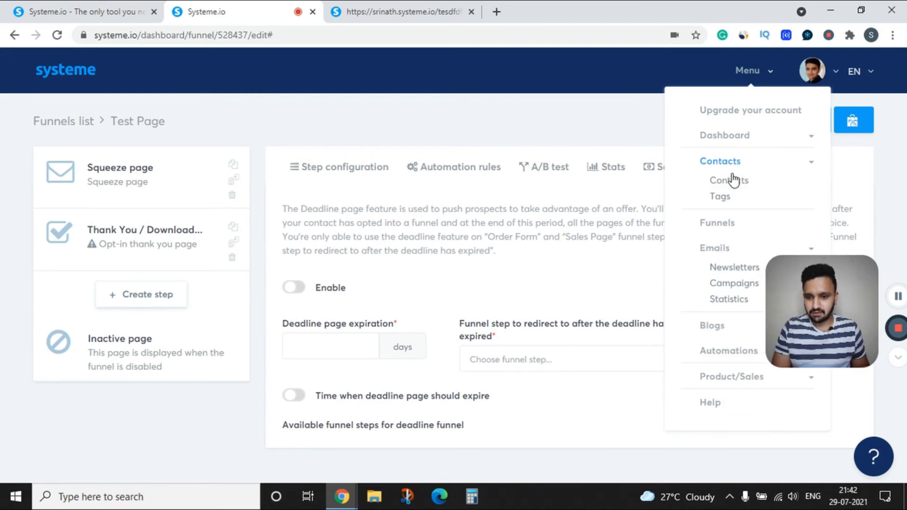
{"action": "left_click", "coordinate": [730, 182]}
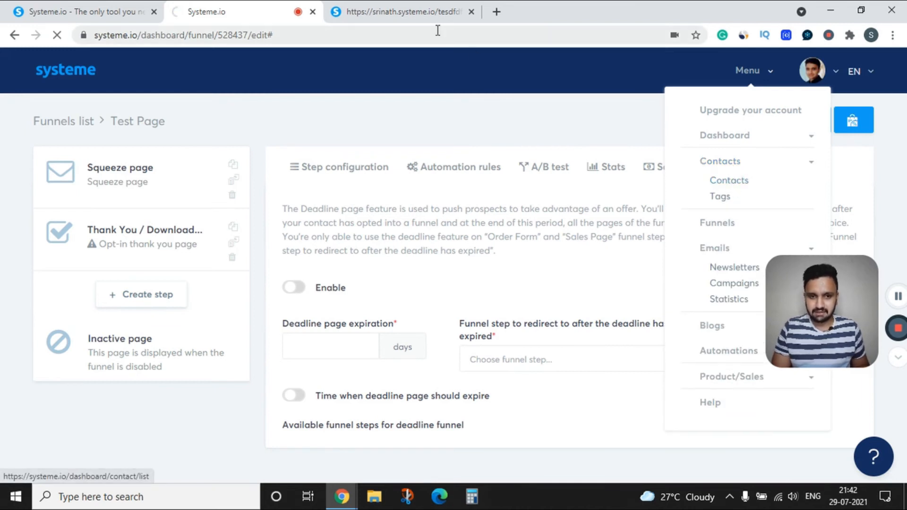
{"action": "left_click", "coordinate": [418, 15]}
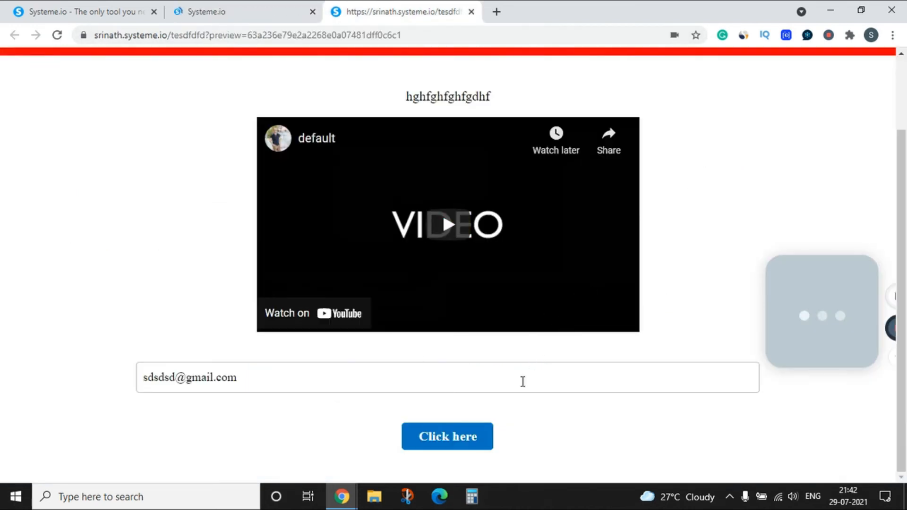
{"action": "left_click", "coordinate": [243, 6]}
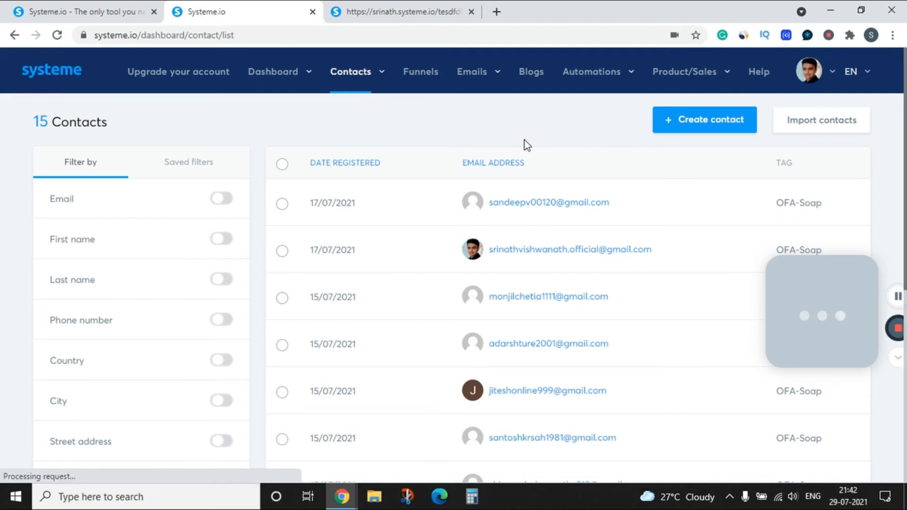
{"action": "mouse_move", "coordinate": [376, 88]}
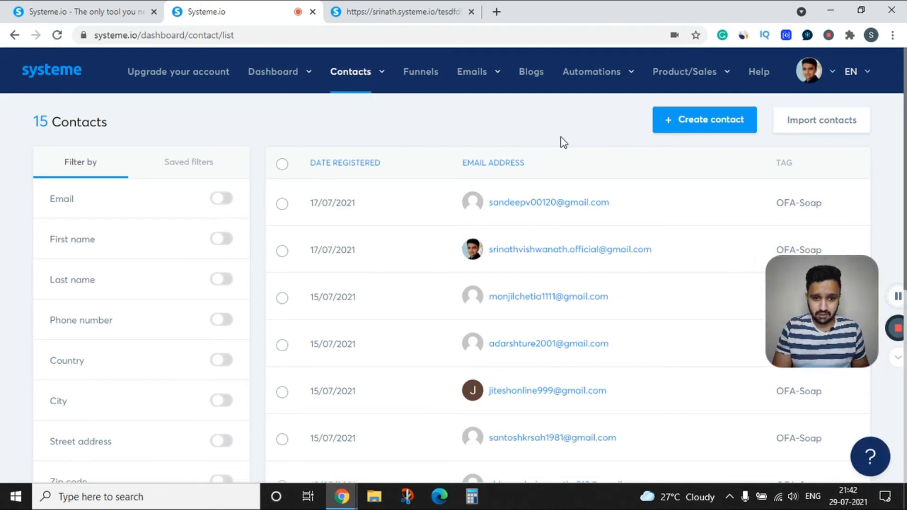
{"action": "scroll", "coordinate": [585, 153], "scroll_direction": "down", "scroll_amount": 3}
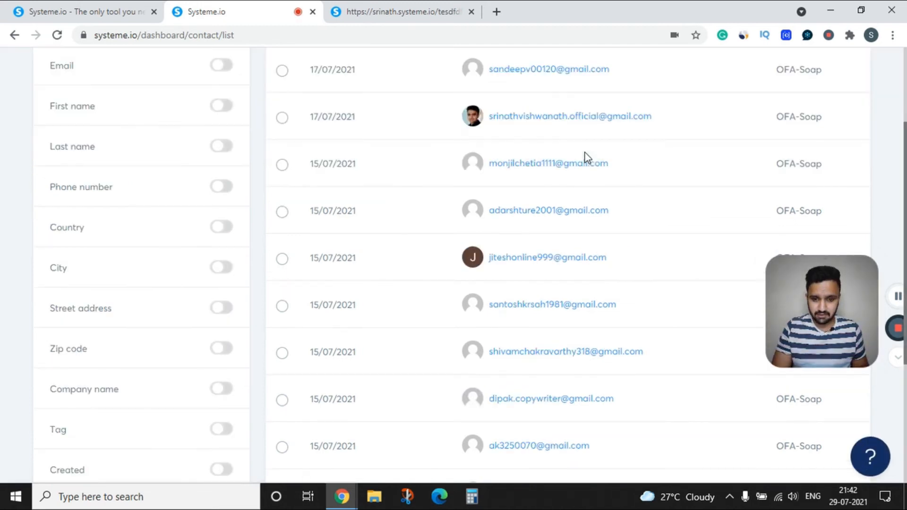
{"action": "scroll", "coordinate": [584, 152], "scroll_direction": "down", "scroll_amount": 4}
{"action": "scroll", "coordinate": [584, 152], "scroll_direction": "up", "scroll_amount": 7}
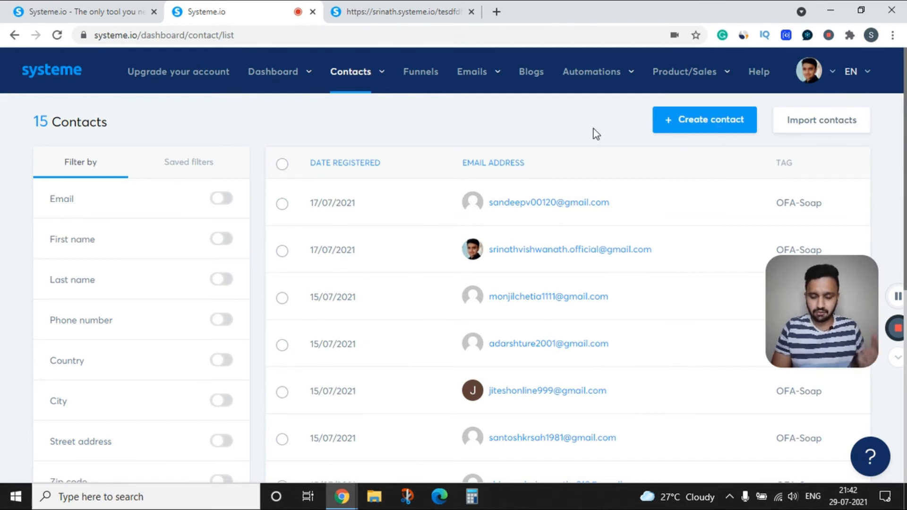
{"action": "scroll", "coordinate": [597, 134], "scroll_direction": "down", "scroll_amount": 4}
{"action": "scroll", "coordinate": [597, 134], "scroll_direction": "up", "scroll_amount": 4}
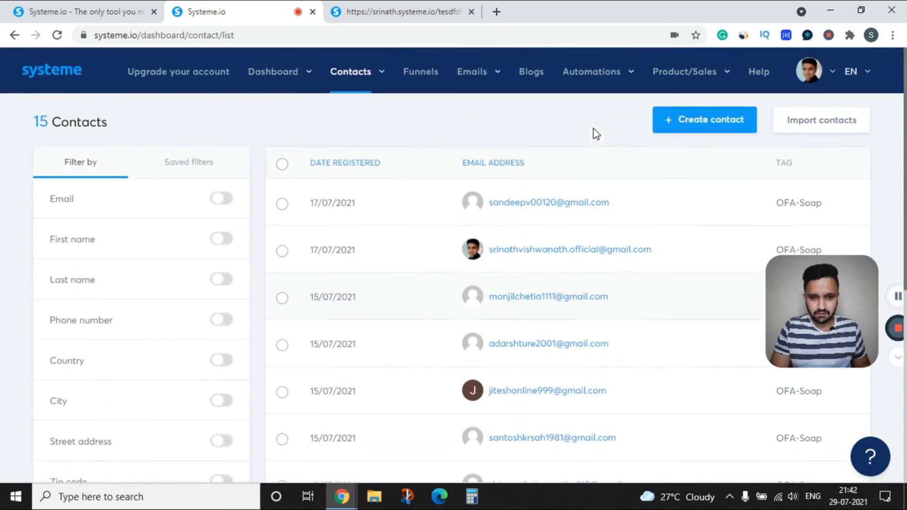
{"action": "left_click", "coordinate": [282, 164]}
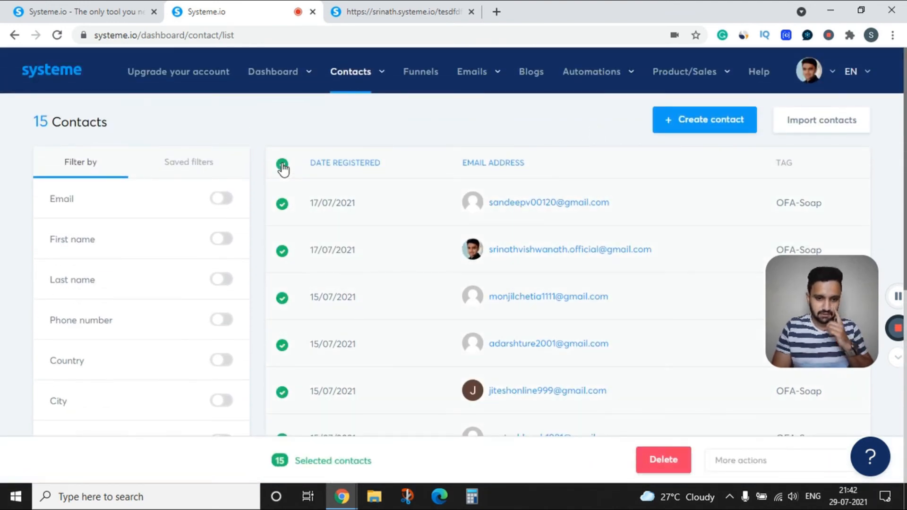
{"action": "left_click", "coordinate": [722, 464]}
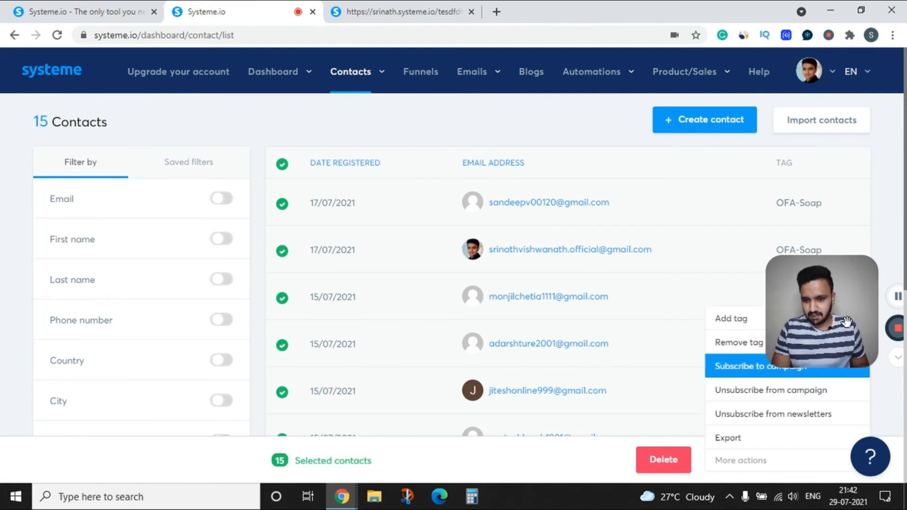
{"action": "left_click_drag", "start_coordinate": [845, 322], "coordinate": [847, 253]}
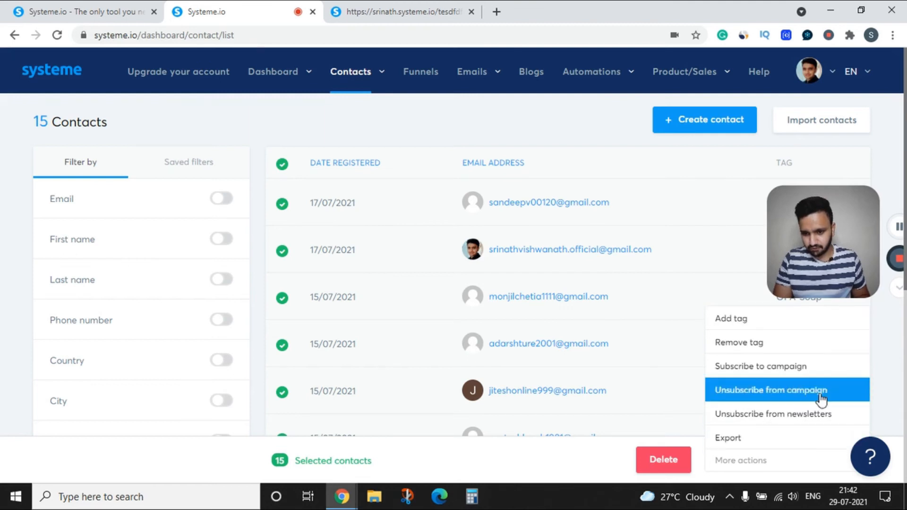
{"action": "left_click", "coordinate": [890, 148]}
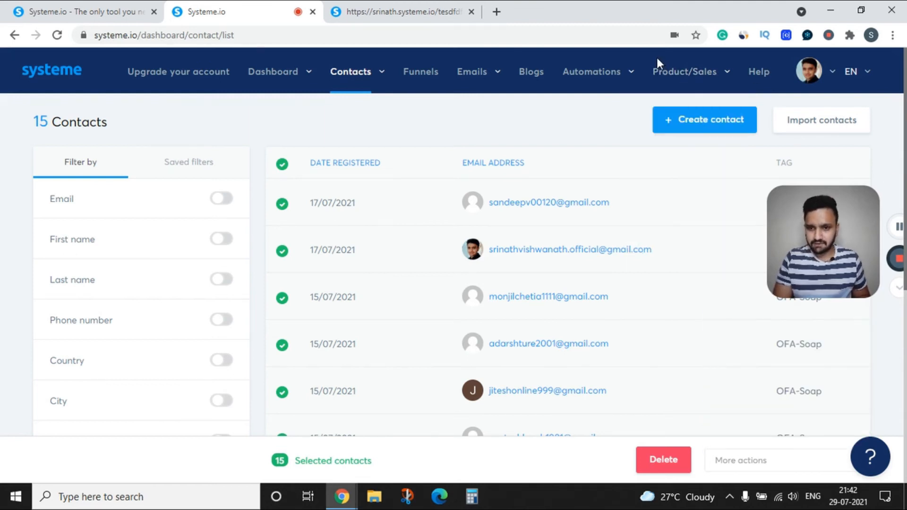
{"action": "mouse_move", "coordinate": [684, 72]}
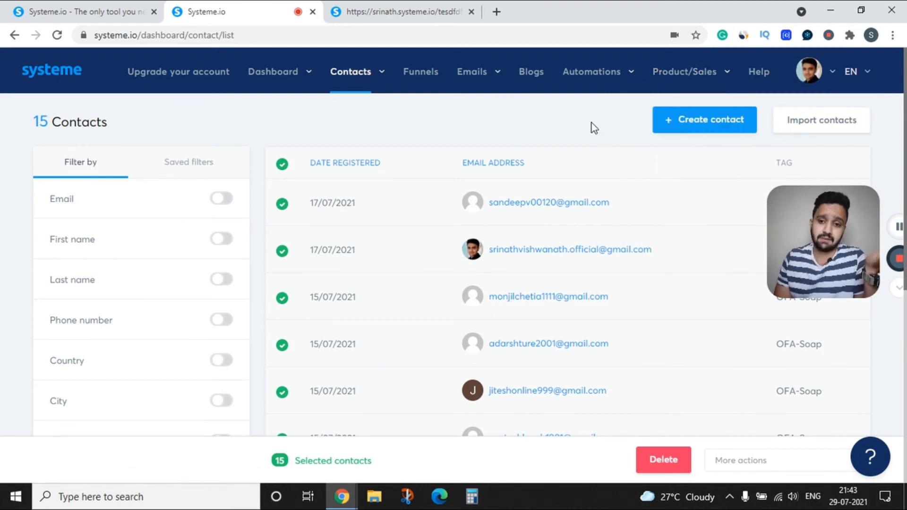
{"action": "mouse_move", "coordinate": [599, 87]}
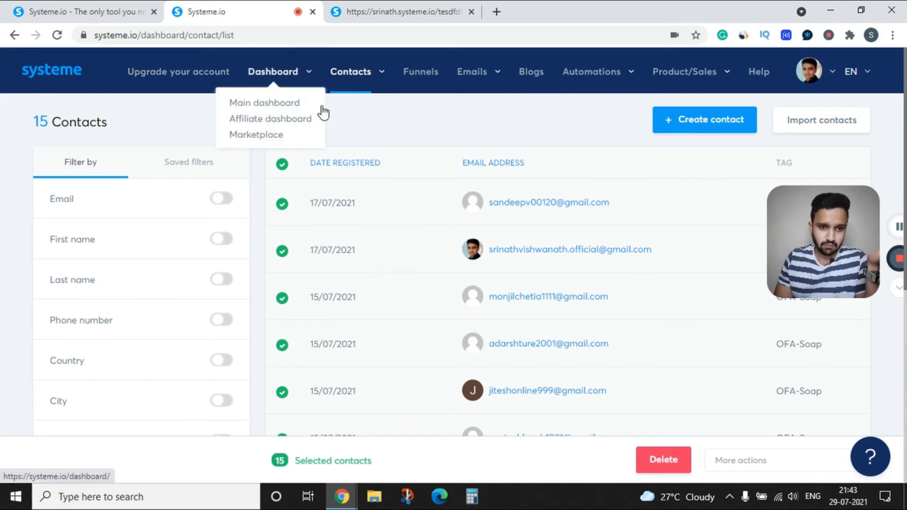
Switch to the systeme.io homepage tab and view the Free, Startup, Webinar and Enterprise pricing plans
{"action": "key", "text": "ctrl+shift+Tab"}
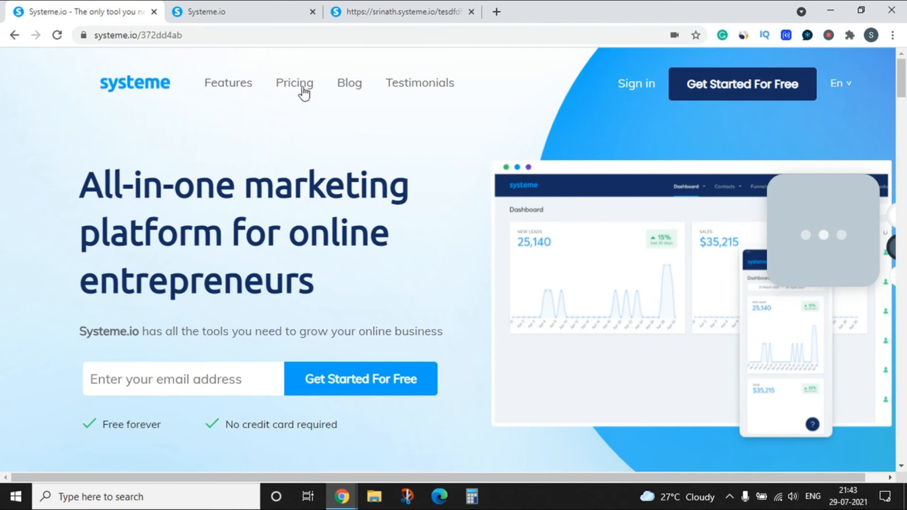
{"action": "left_click", "coordinate": [306, 88]}
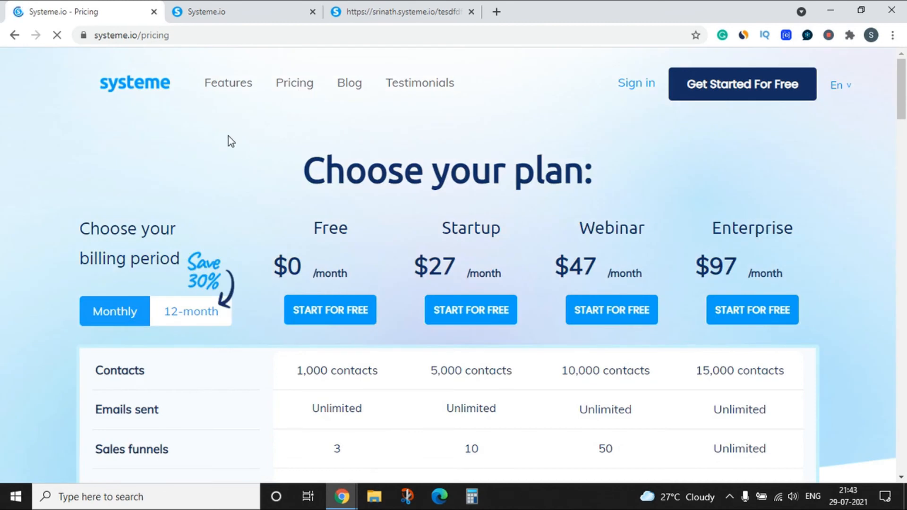
{"action": "scroll", "coordinate": [227, 135], "scroll_direction": "down", "scroll_amount": 2}
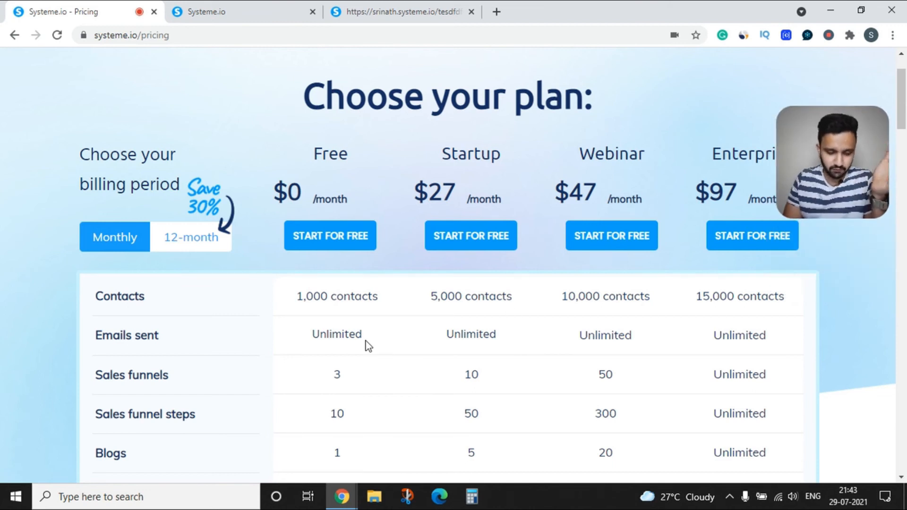
{"action": "scroll", "coordinate": [366, 341], "scroll_direction": "down", "scroll_amount": 4}
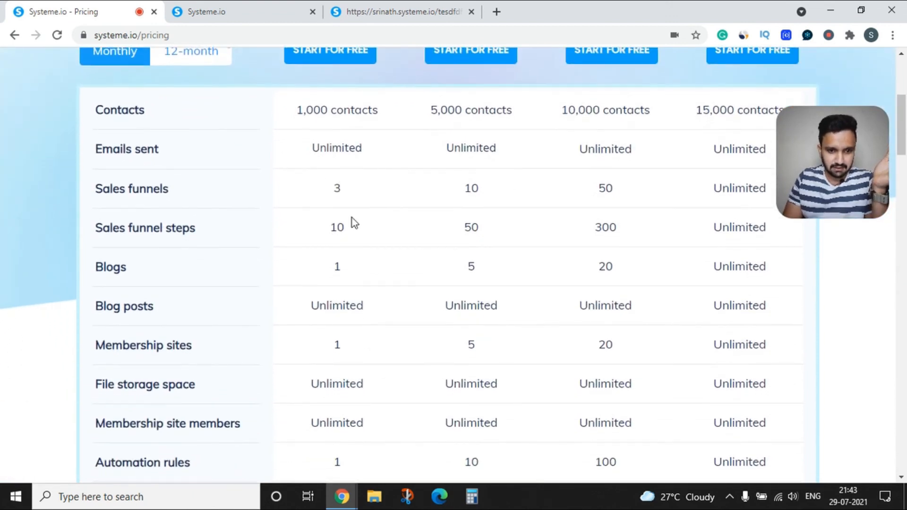
{"action": "left_click_drag", "start_coordinate": [294, 109], "coordinate": [368, 114]}
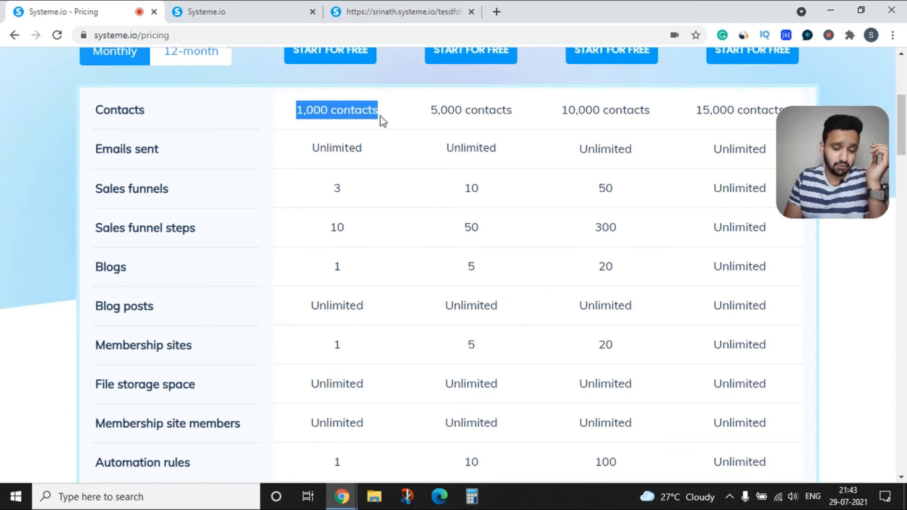
{"action": "left_click", "coordinate": [381, 117]}
{"action": "scroll", "coordinate": [381, 117], "scroll_direction": "up", "scroll_amount": 2}
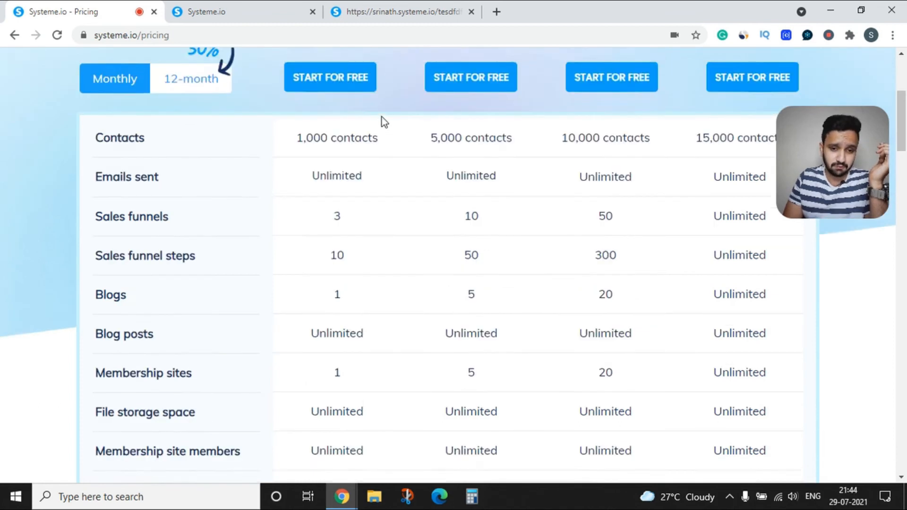
{"action": "scroll", "coordinate": [381, 117], "scroll_direction": "down", "scroll_amount": 1}
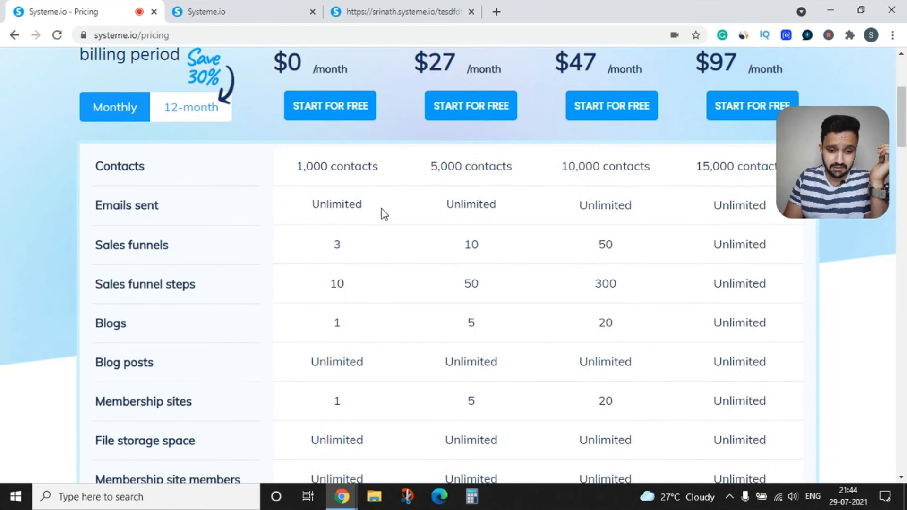
{"action": "left_click_drag", "start_coordinate": [381, 208], "coordinate": [314, 203]}
{"action": "left_click", "coordinate": [378, 254]}
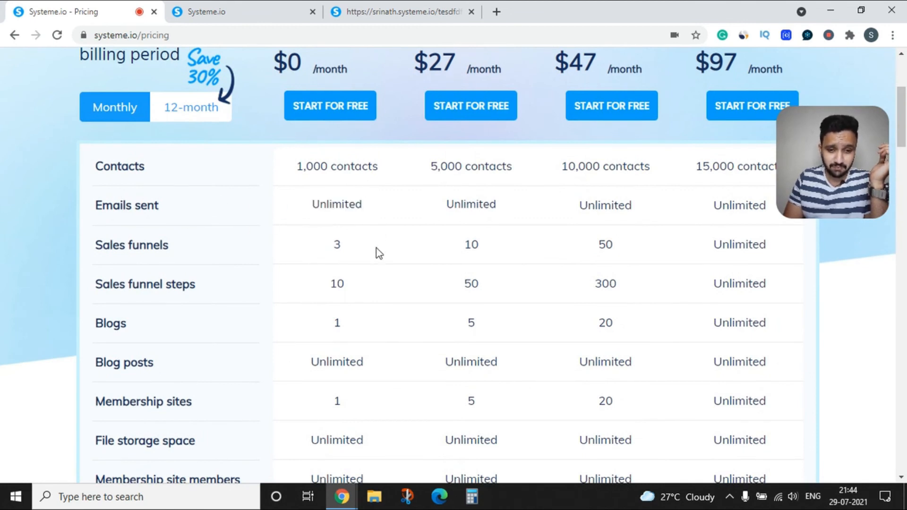
{"action": "left_click_drag", "start_coordinate": [377, 249], "coordinate": [327, 246]}
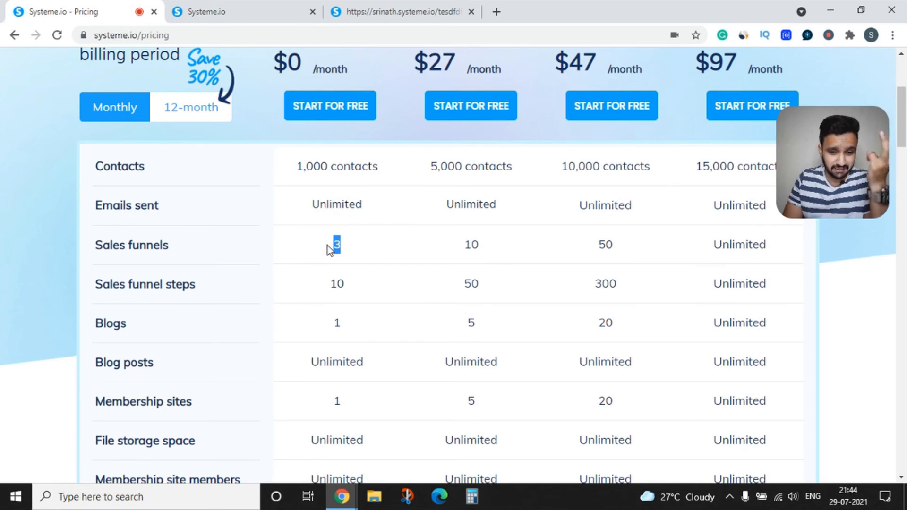
{"action": "left_click", "coordinate": [357, 244]}
{"action": "scroll", "coordinate": [355, 244], "scroll_direction": "down", "scroll_amount": 1}
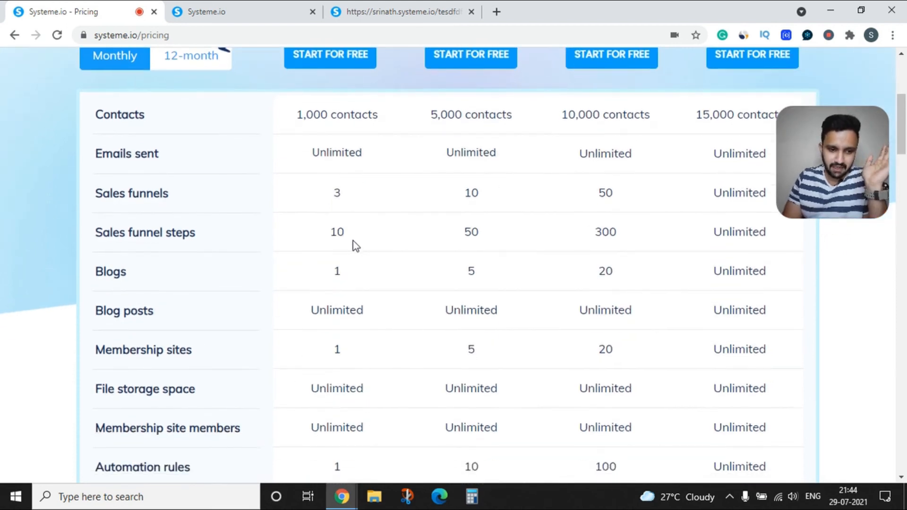
{"action": "left_click_drag", "start_coordinate": [350, 244], "coordinate": [340, 235]}
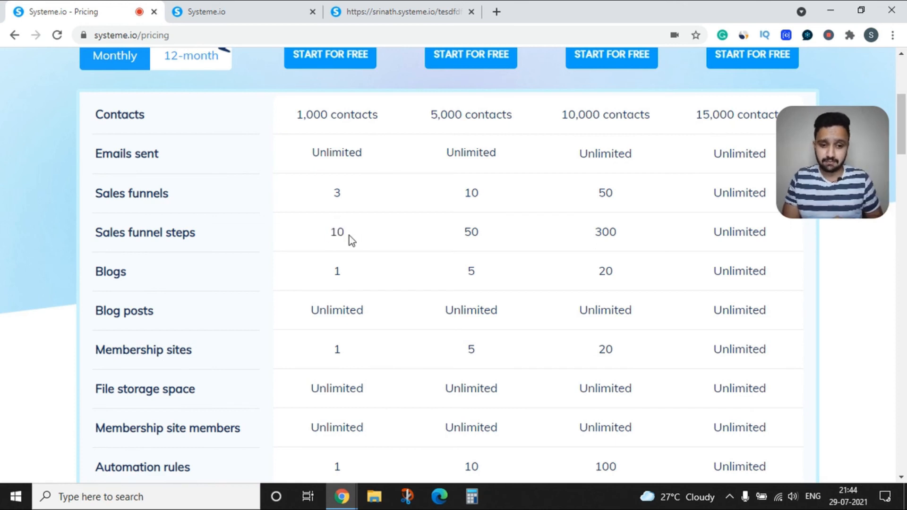
{"action": "left_click_drag", "start_coordinate": [350, 236], "coordinate": [332, 234]}
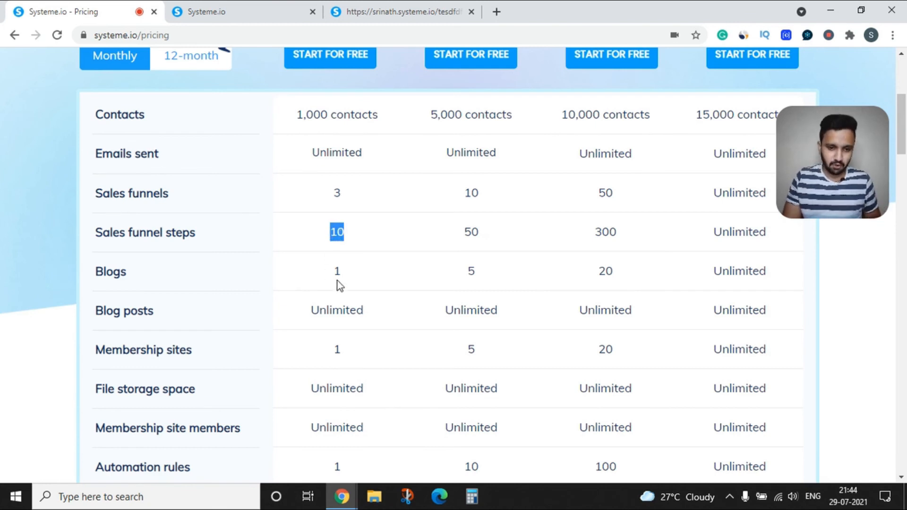
{"action": "scroll", "coordinate": [338, 282], "scroll_direction": "down", "scroll_amount": 7}
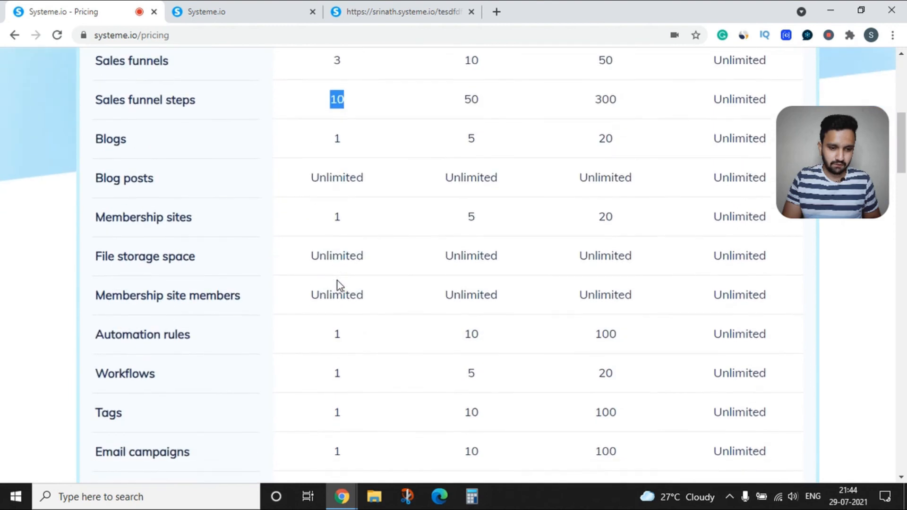
{"action": "scroll", "coordinate": [338, 283], "scroll_direction": "down", "scroll_amount": 4}
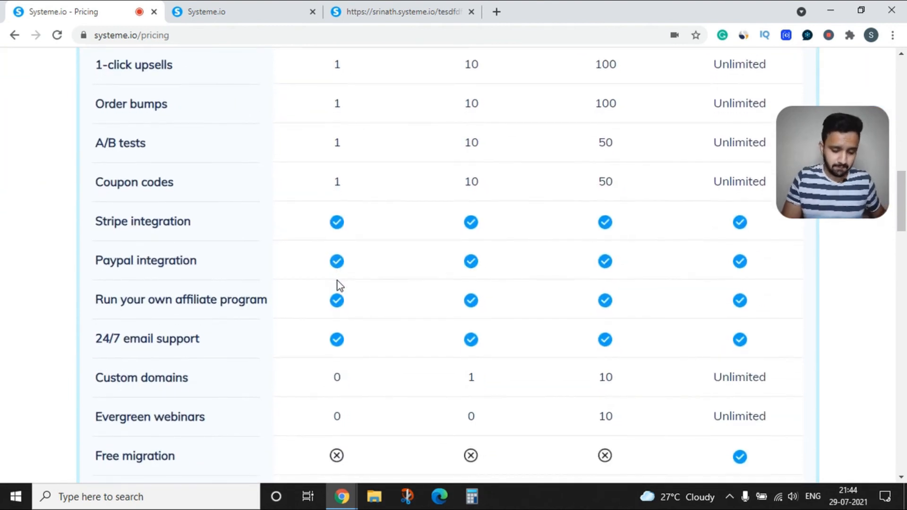
{"action": "scroll", "coordinate": [337, 284], "scroll_direction": "up", "scroll_amount": 4}
{"action": "scroll", "coordinate": [339, 284], "scroll_direction": "up", "scroll_amount": 7}
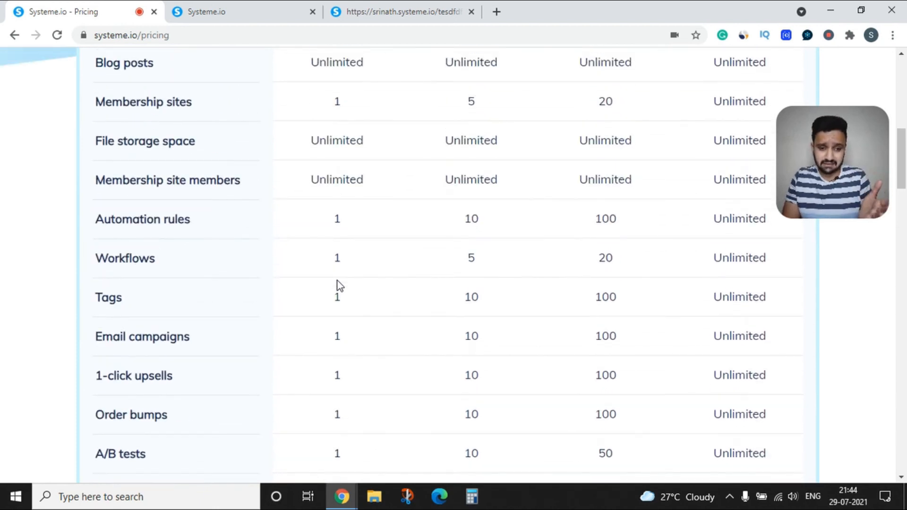
{"action": "scroll", "coordinate": [339, 285], "scroll_direction": "up", "scroll_amount": 2}
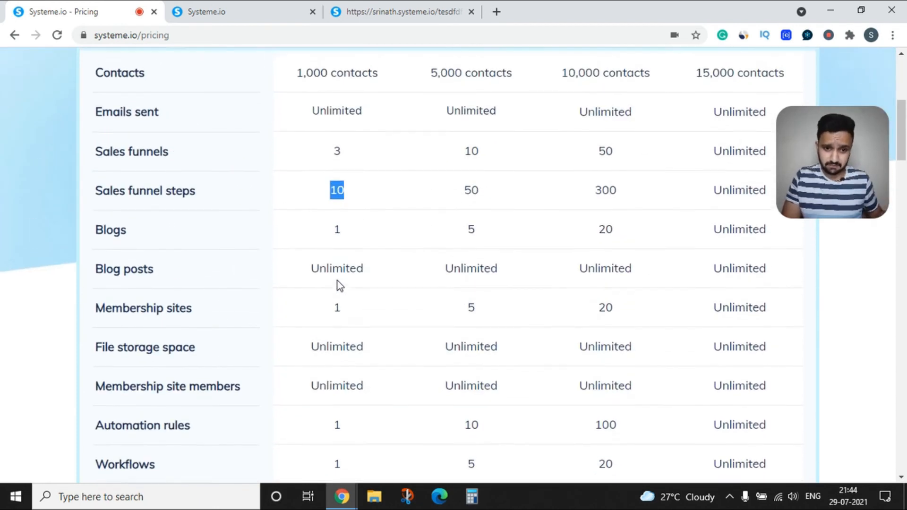
{"action": "scroll", "coordinate": [338, 284], "scroll_direction": "up", "scroll_amount": 1}
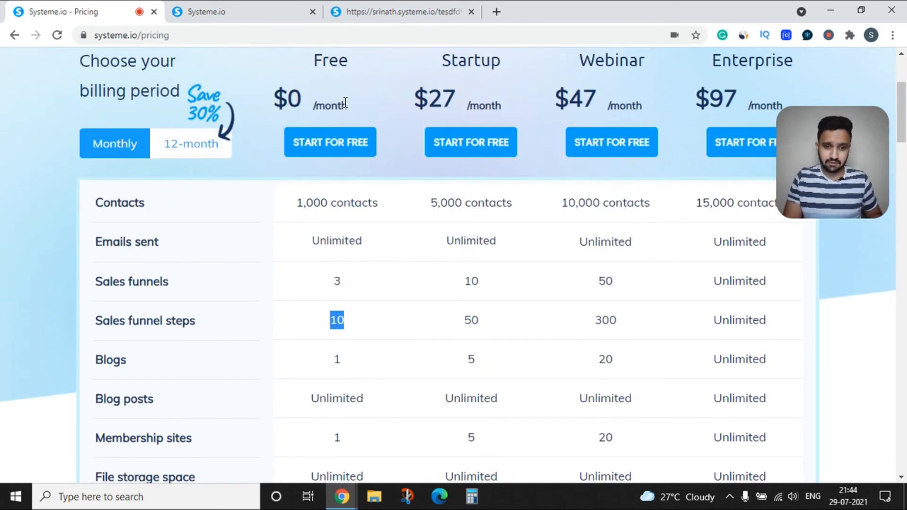
{"action": "scroll", "coordinate": [345, 103], "scroll_direction": "up", "scroll_amount": 1}
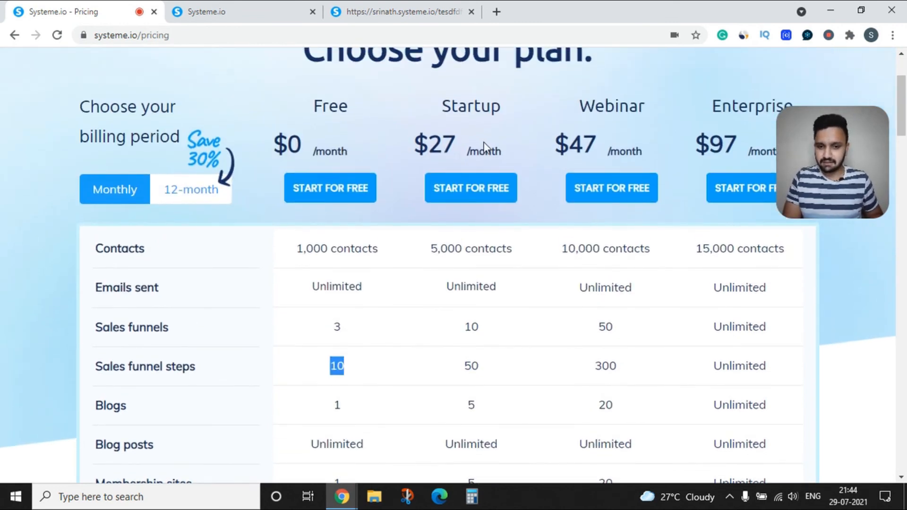